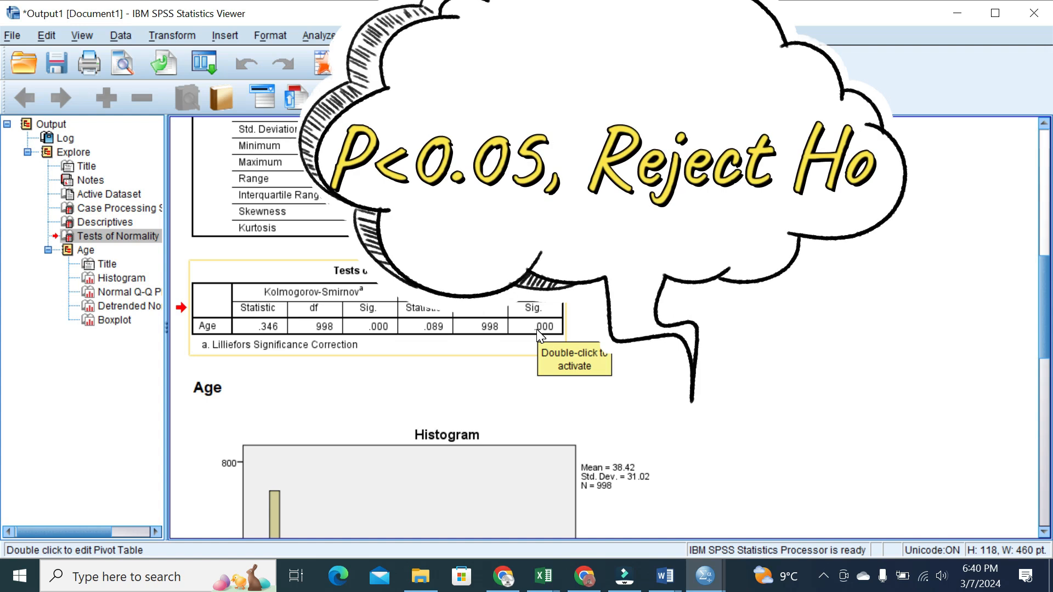
Scroll the SPSS output down from the Age normality tests to the Age histogram
{"action": "left_click_drag", "start_coordinate": [1047, 283], "coordinate": [1027, 305]}
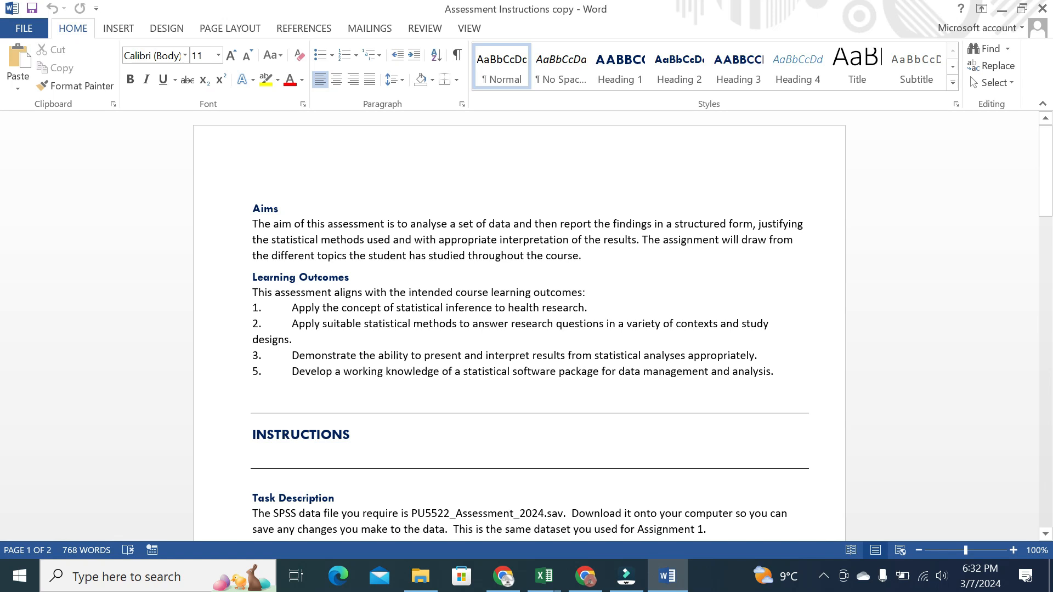
Scroll down the instructions past the highlighted learning outcomes to the variables table
{"action": "left_click", "coordinate": [1045, 140]}
{"action": "left_click_drag", "start_coordinate": [1048, 143], "coordinate": [1048, 170]}
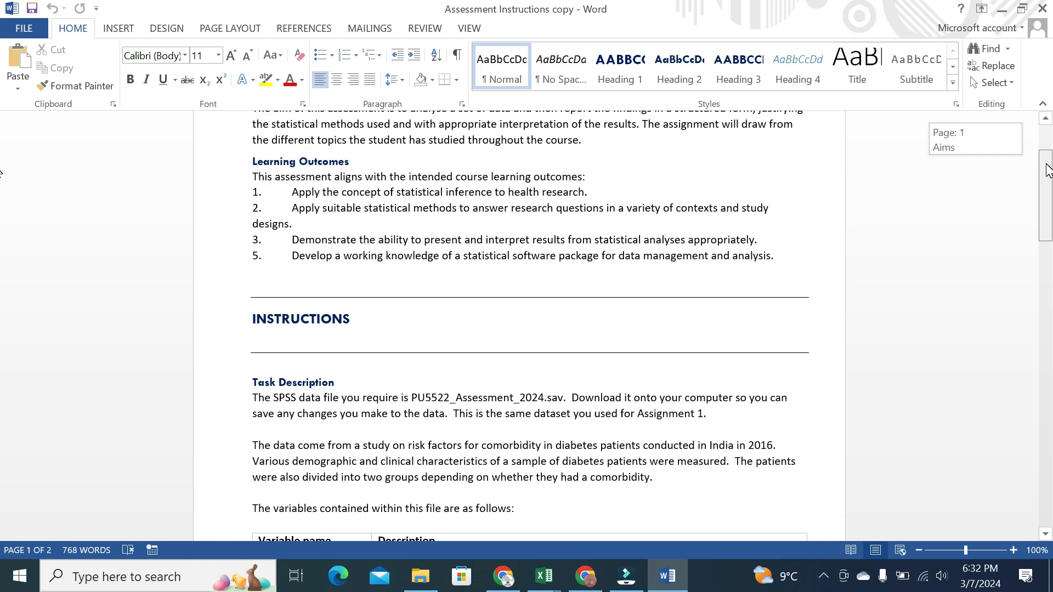
{"action": "left_click_drag", "start_coordinate": [1048, 170], "coordinate": [1047, 175]}
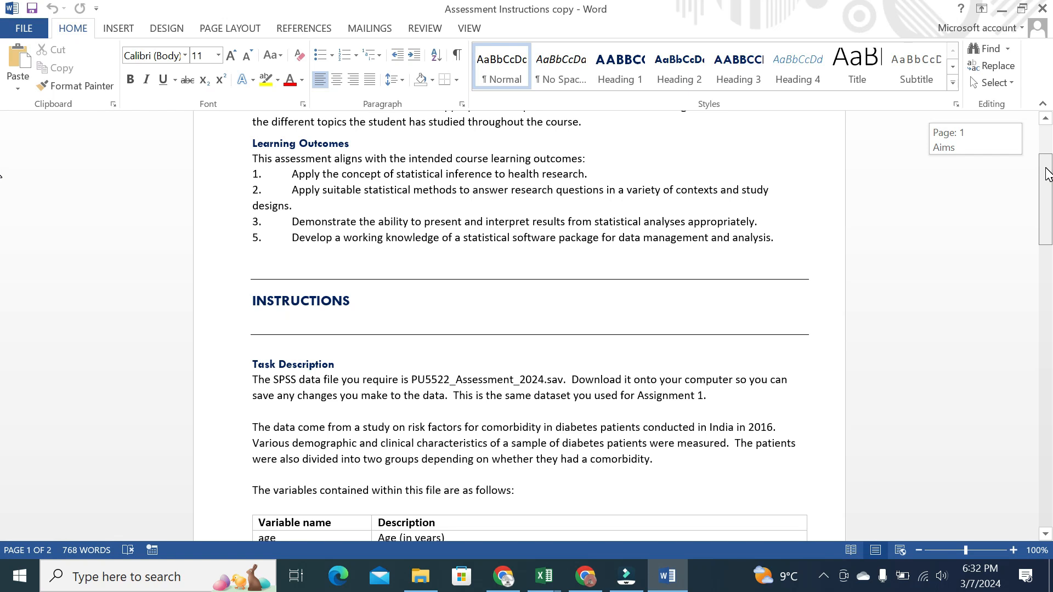
{"action": "mouse_move", "coordinate": [1048, 175]}
{"action": "left_mouse_down"}
{"action": "mouse_move", "coordinate": [1047, 188]}
{"action": "mouse_move", "coordinate": [1045, 166]}
{"action": "left_mouse_up"}
{"action": "left_click_drag", "start_coordinate": [252, 189], "coordinate": [773, 268]}
{"action": "left_click", "coordinate": [467, 217]}
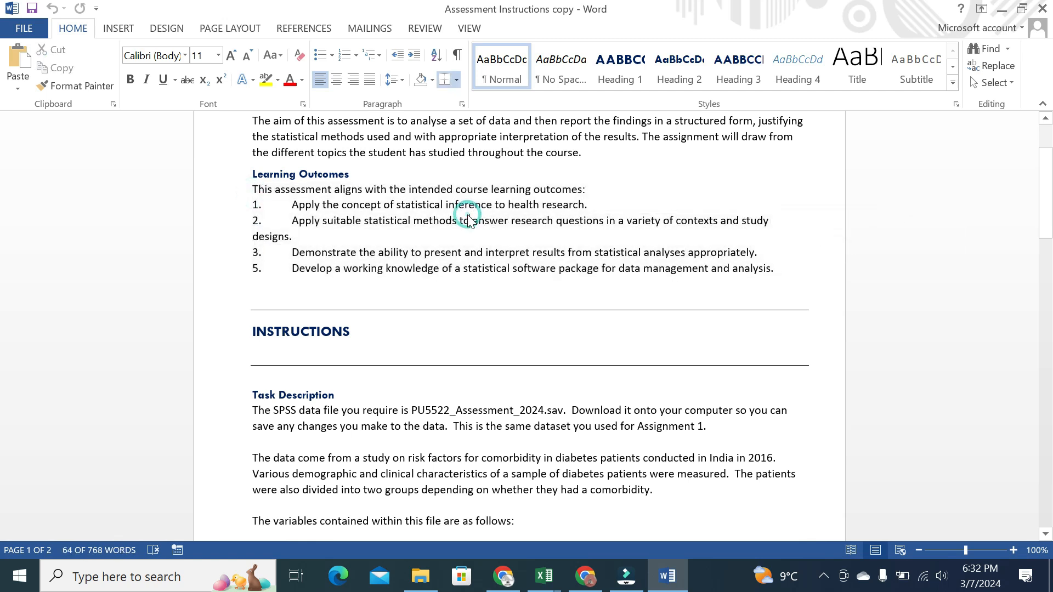
{"action": "left_click_drag", "start_coordinate": [1047, 180], "coordinate": [1047, 222]}
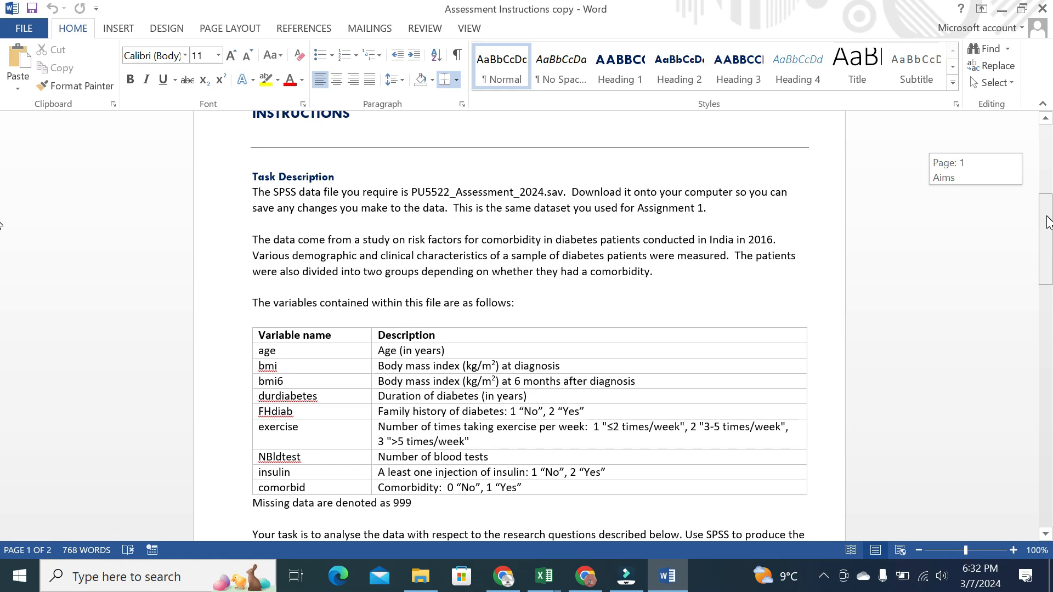
{"action": "scroll", "coordinate": [289, 246], "scroll_direction": "down", "scroll_amount": 3}
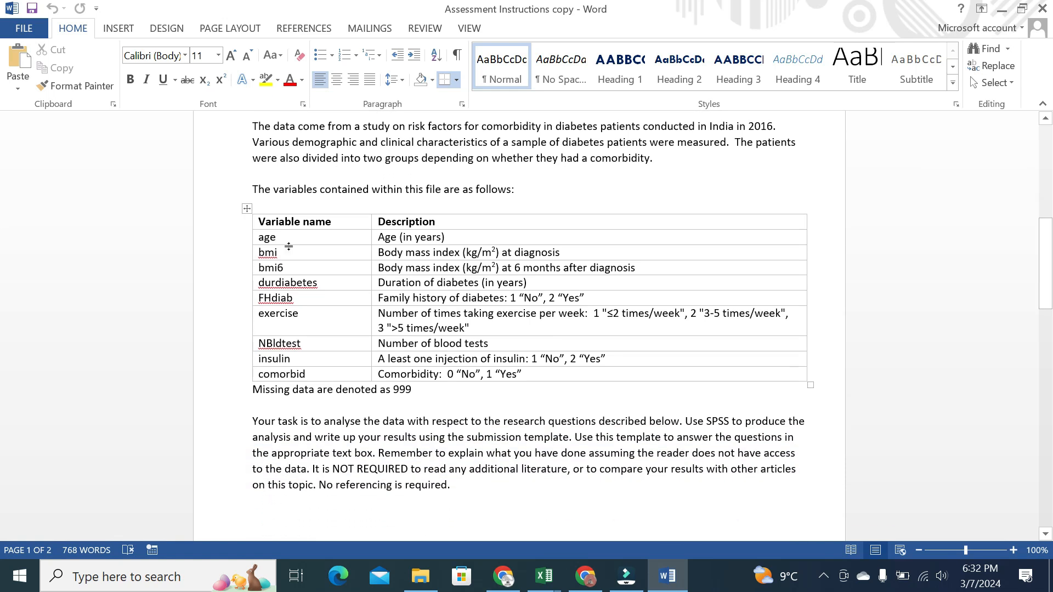
Point out the age, bmi, bmi6 and FHdiab variables and the bmi6 description
{"action": "left_click", "coordinate": [283, 238]}
{"action": "left_click", "coordinate": [283, 250]}
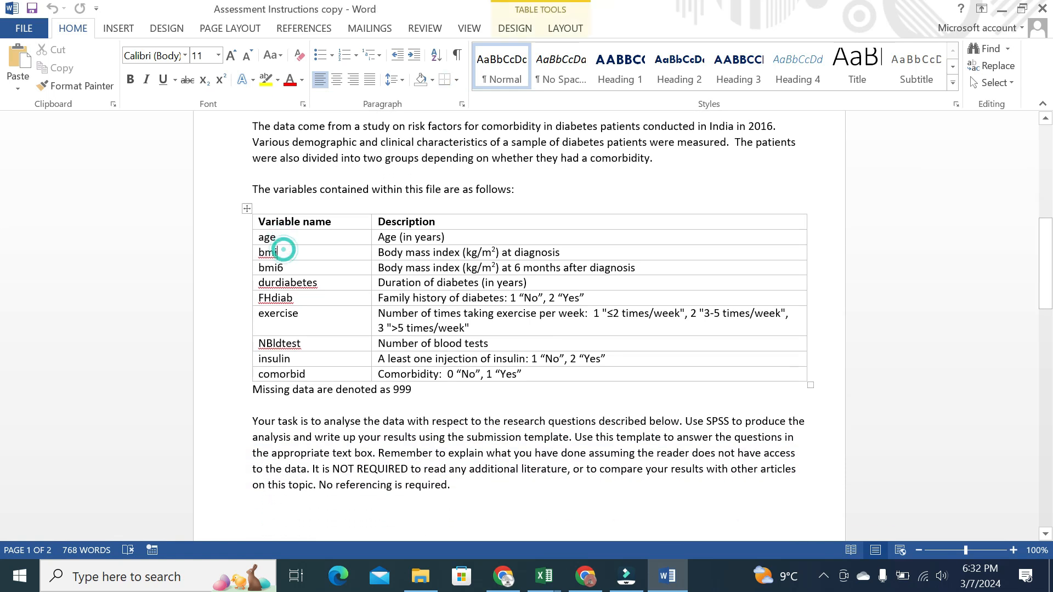
{"action": "left_click", "coordinate": [286, 265]}
{"action": "left_click", "coordinate": [287, 250]}
{"action": "left_click", "coordinate": [289, 265]}
{"action": "left_click", "coordinate": [643, 270]}
{"action": "left_click", "coordinate": [298, 299]}
Scroll to the Tasks section and highlight the research question list, then deselect it
{"action": "left_click_drag", "start_coordinate": [1044, 282], "coordinate": [1034, 393]}
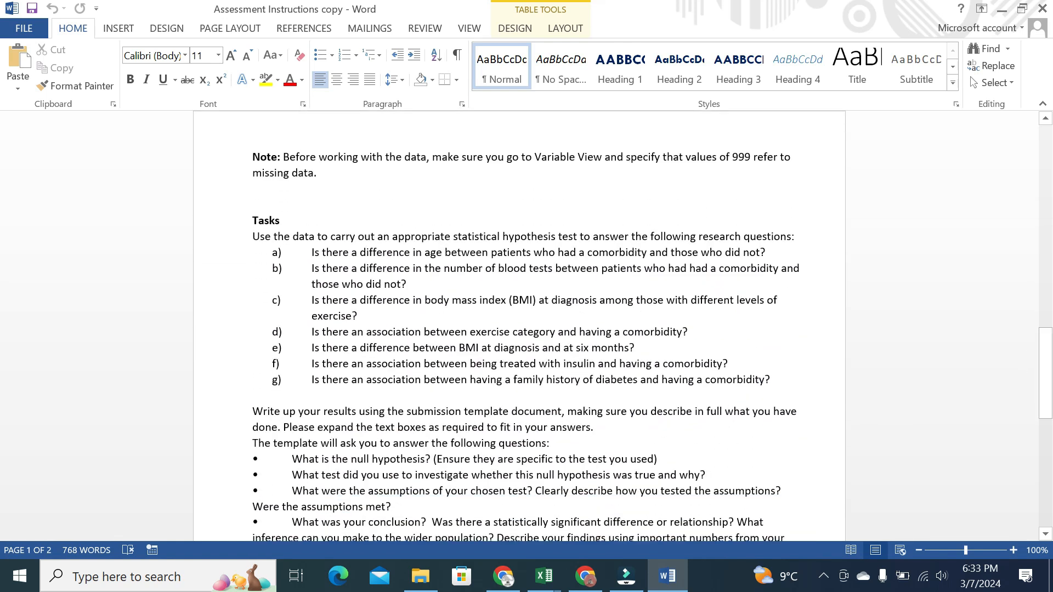
{"action": "left_click_drag", "start_coordinate": [252, 219], "coordinate": [351, 380]}
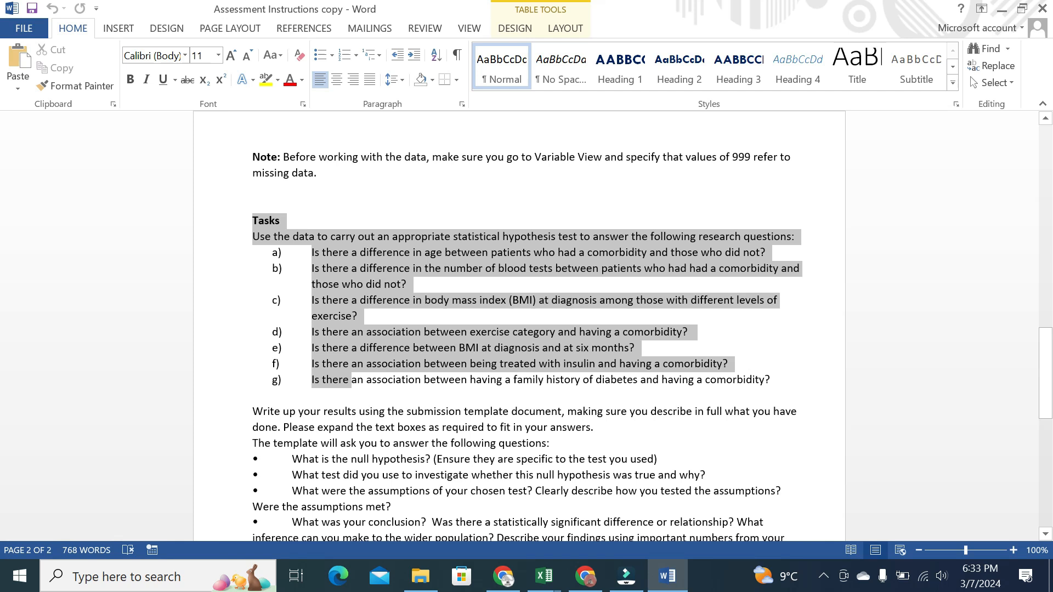
{"action": "left_click", "coordinate": [356, 266]}
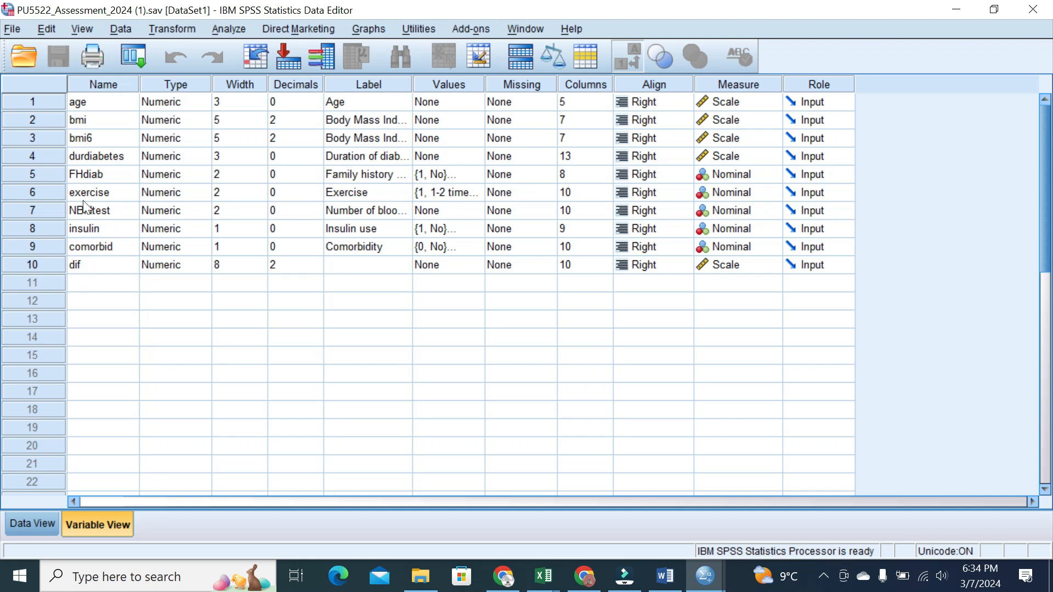
Switch to the Submission Template and scroll to the empty Task 1a table
{"action": "key", "text": "alt+Tab"}
{"action": "left_click_drag", "start_coordinate": [1045, 146], "coordinate": [1045, 156]}
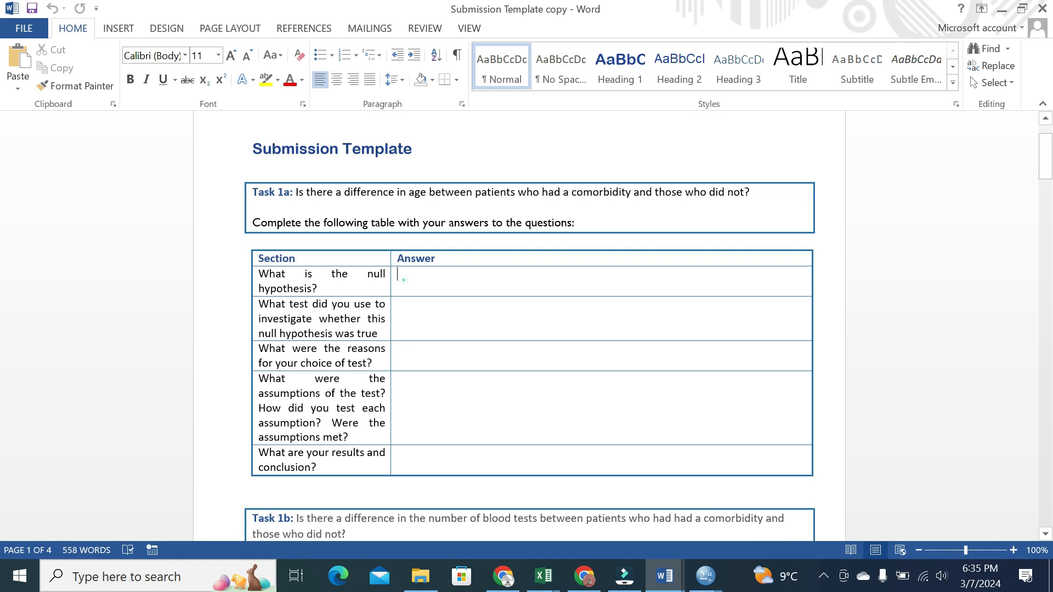
Enter H0: there is no difference in mean/median age between patients with or without comorbidity
{"action": "left_click", "coordinate": [405, 279]}
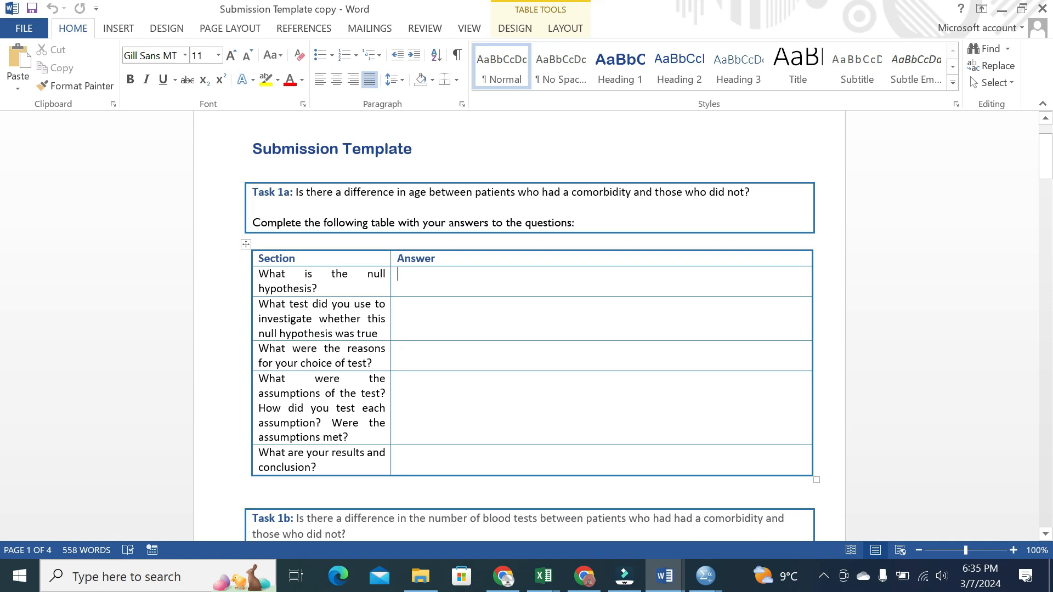
{"action": "type", "text": "Ho"}
{"action": "key", "text": "BackSpace"}
{"action": "type", "text": "0: "}
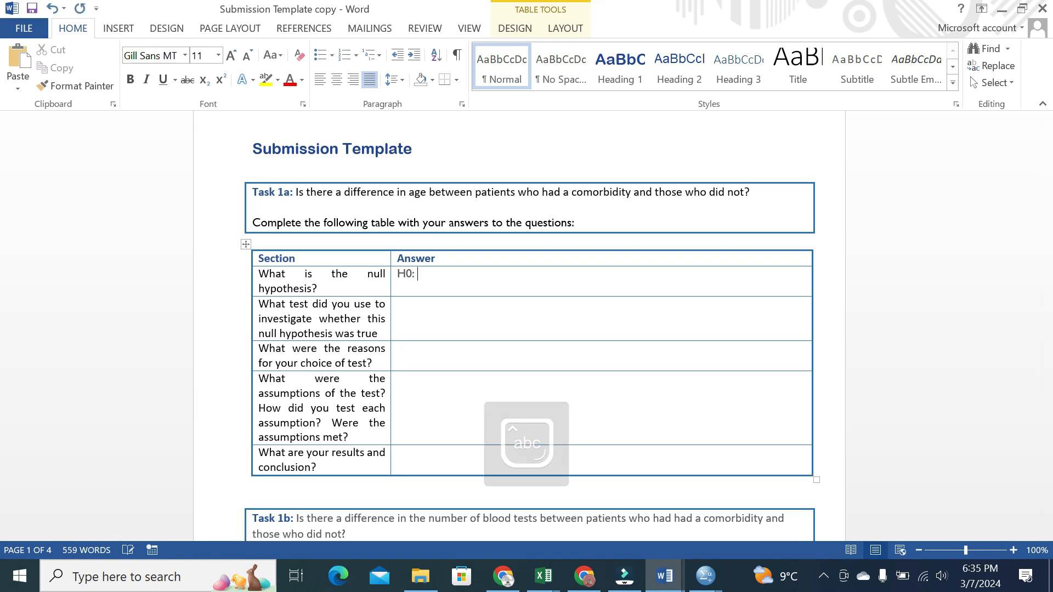
{"action": "type", "text": "There i s"}
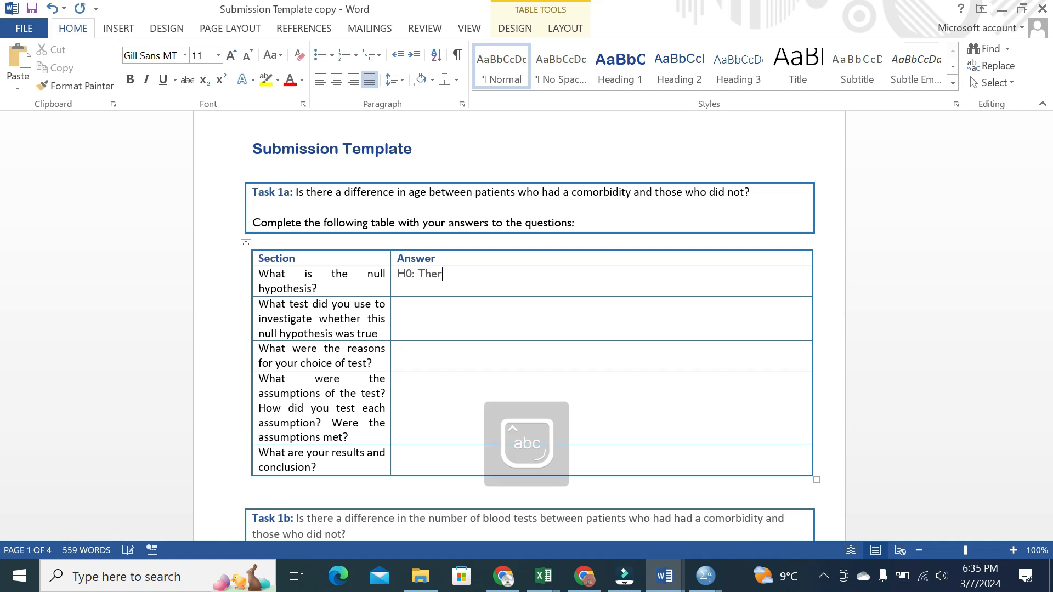
{"action": "key", "text": "BackSpace"}
{"action": "key", "text": "BackSpace"}
{"action": "key", "text": "BackSpace"}
{"action": "key", "text": "BackSpace"}
{"action": "type", "text": "is no difference "}
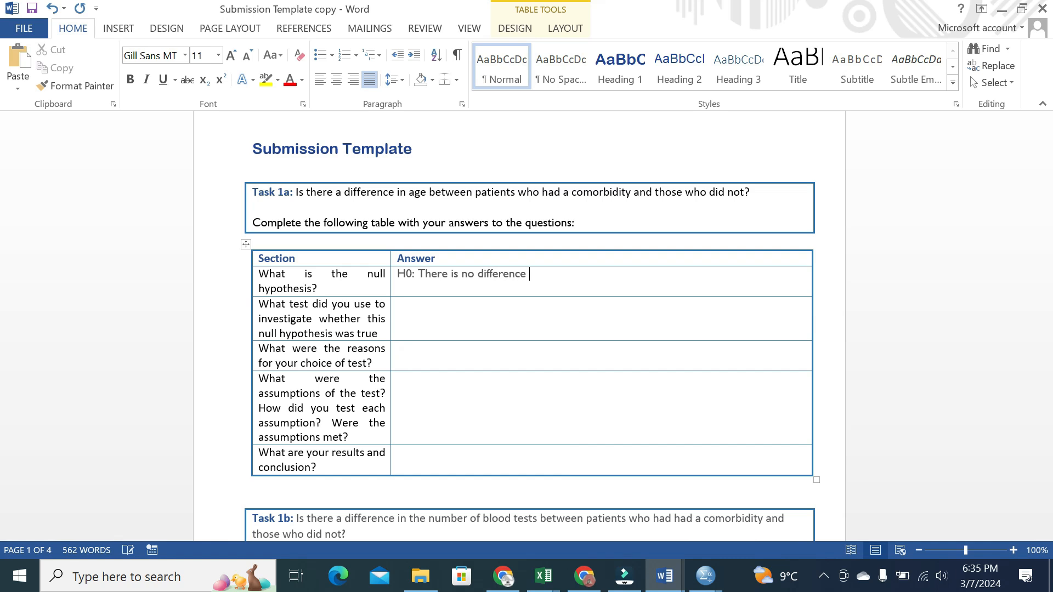
{"action": "type", "text": "between mean/median"}
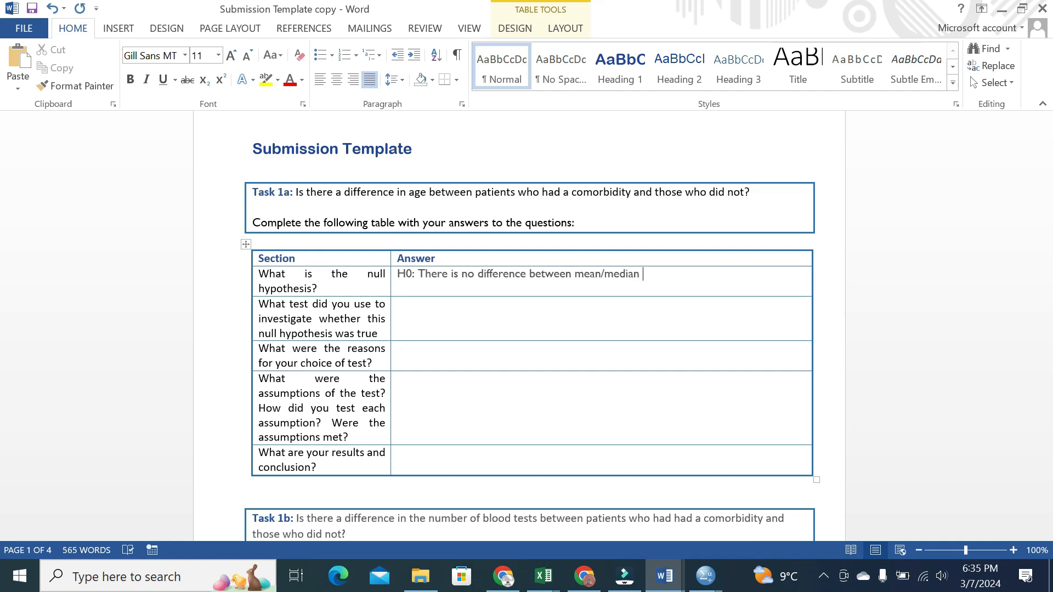
{"action": "type", "text": " age"}
{"action": "type", "text": "between the pat"}
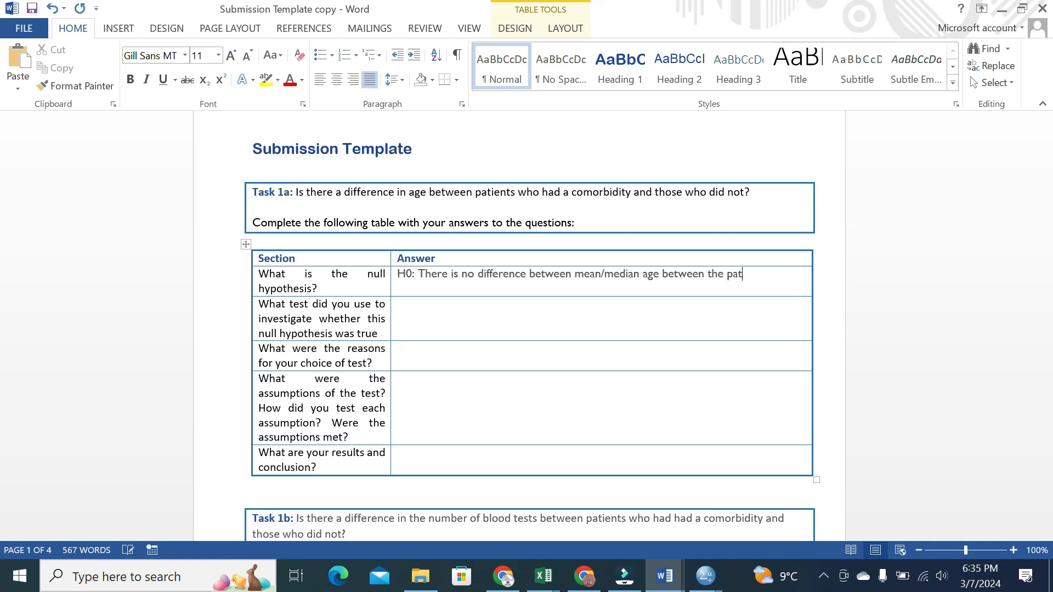
{"action": "type", "text": "ient having com"}
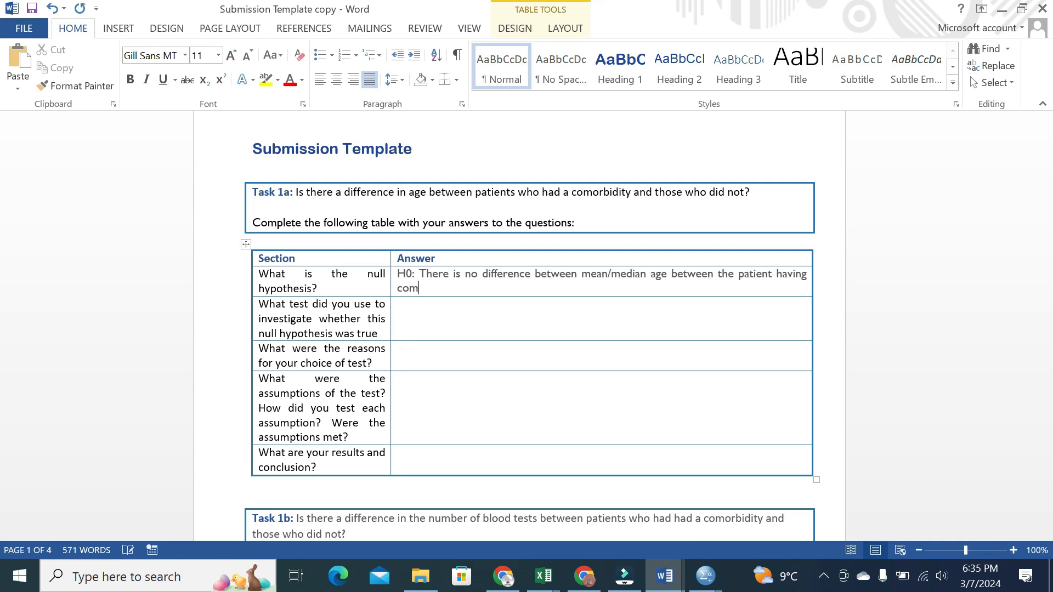
{"action": "type", "text": "orbidity"}
{"action": "type", "text": "or without ha"}
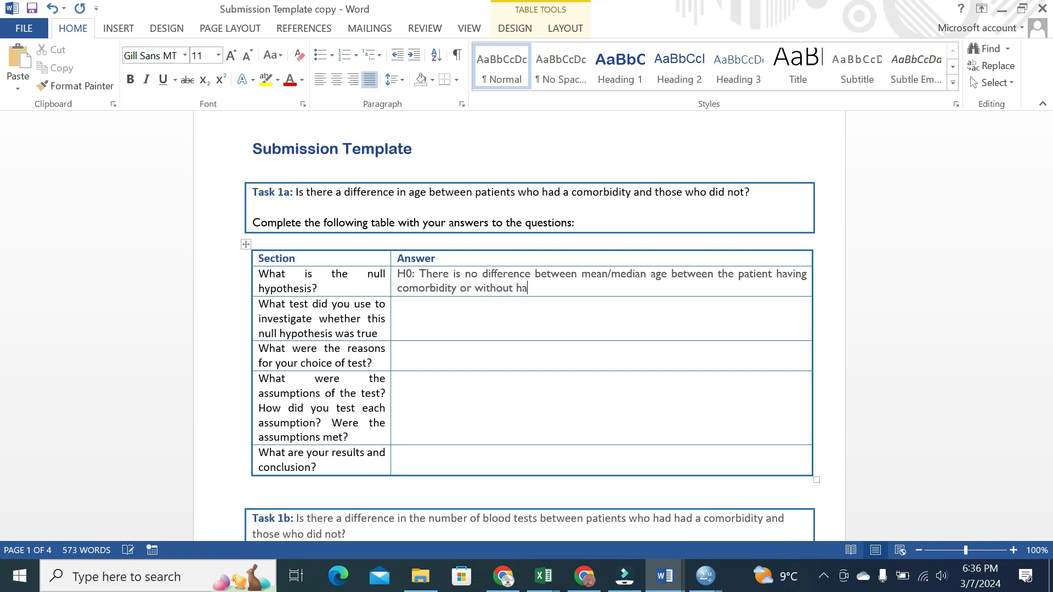
{"action": "type", "text": "ving comorbidity"}
On a new line, begin H1: there is a difference in mean/median age by comorbidity
{"action": "key", "text": "Return"}
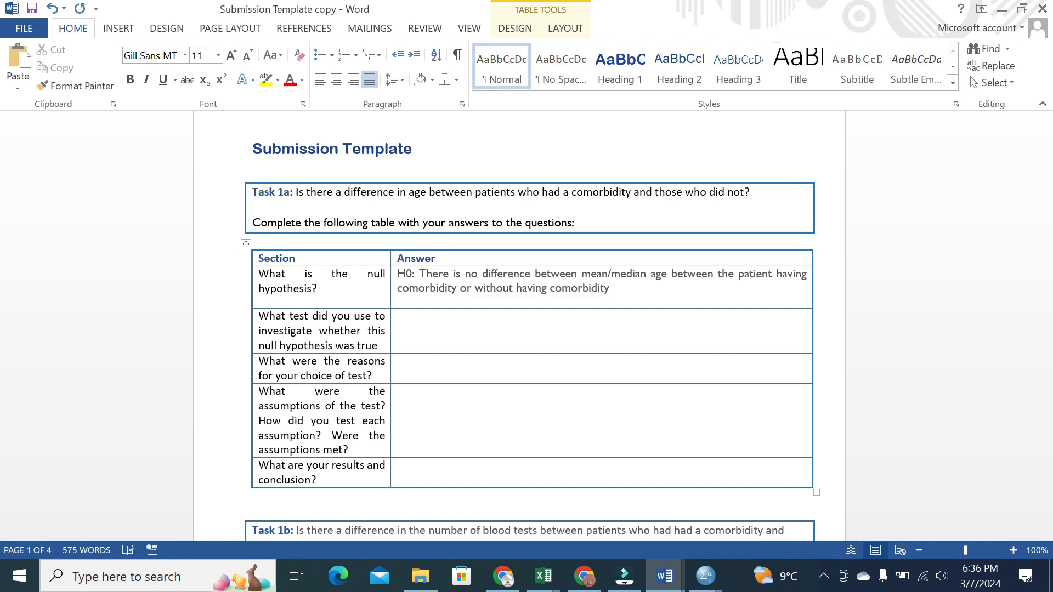
{"action": "key", "text": "Caps_Lock"}
{"action": "type", "text": "H1: There is difference between mean/media"}
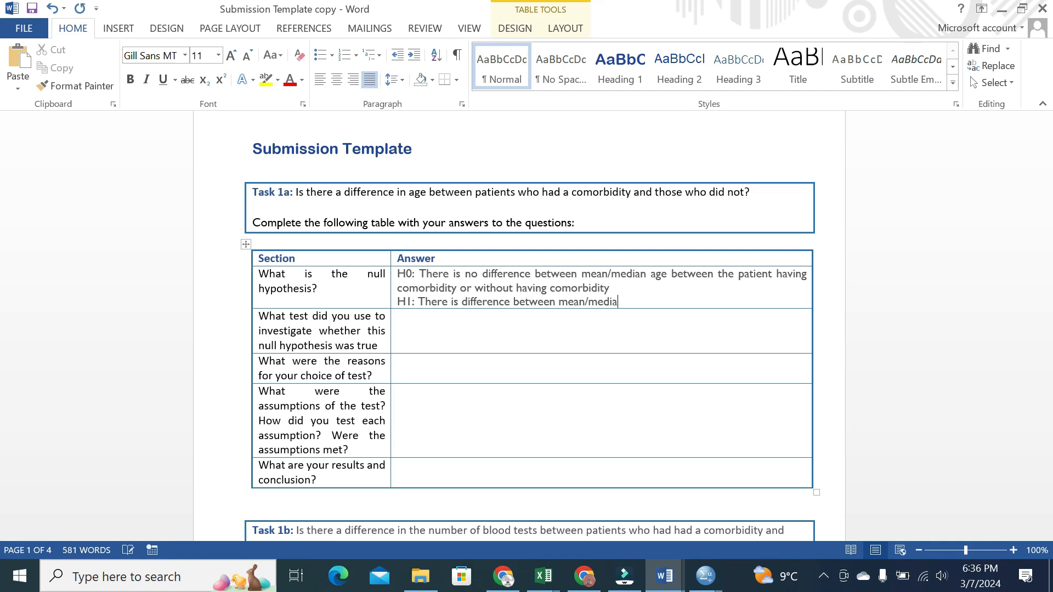
{"action": "type", "text": "n age between the pati"}
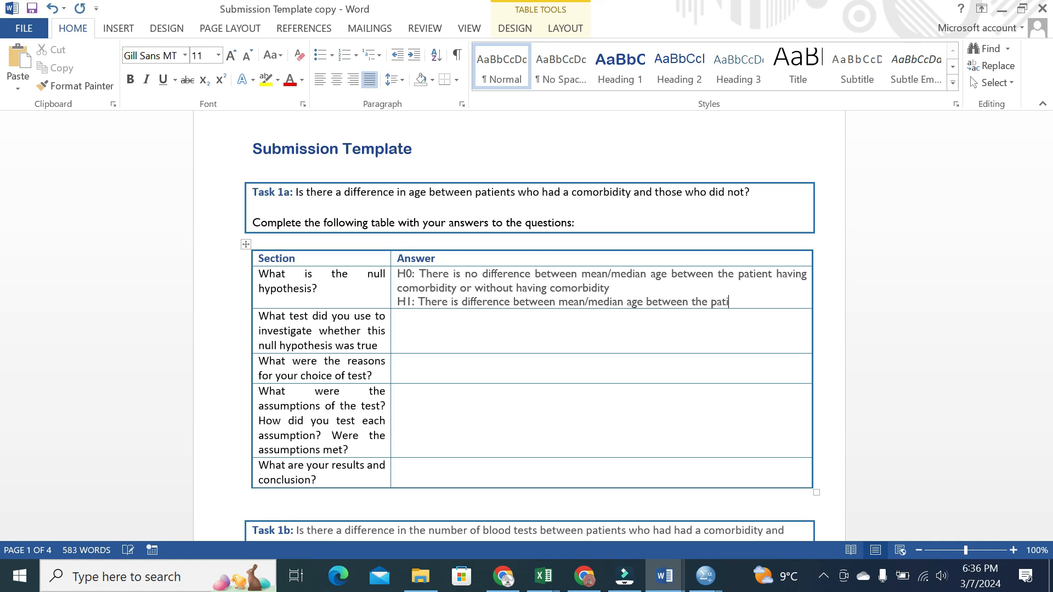
{"action": "type", "text": "ents having com"}
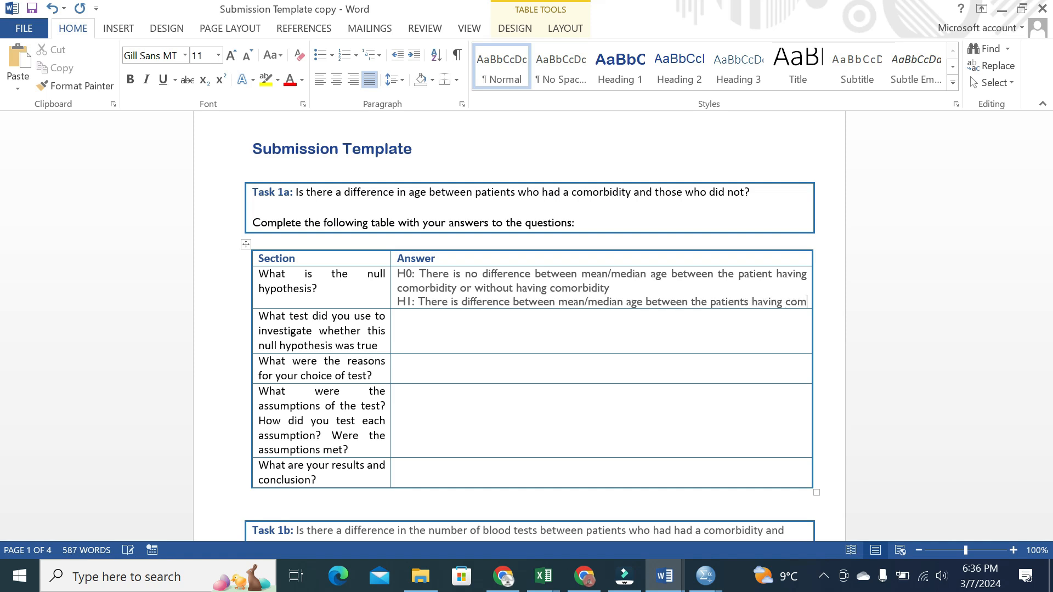
{"action": "type", "text": "orbidity or without having comorb"}
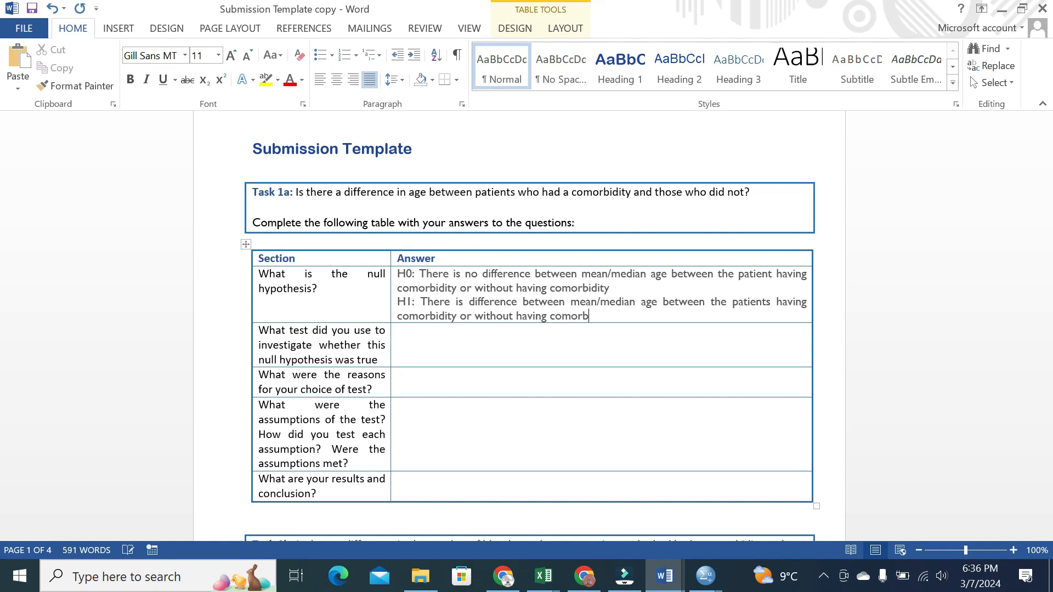
{"action": "type", "text": "idity"}
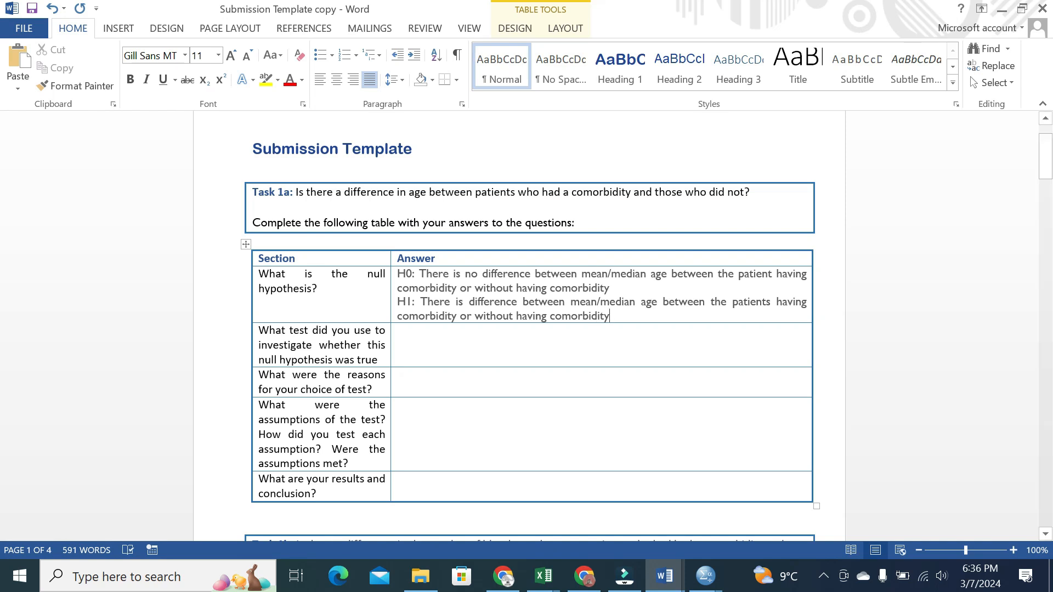
Insert a blank line between the H0 and H1 statements
{"action": "left_click", "coordinate": [615, 286]}
{"action": "key", "text": "Return"}
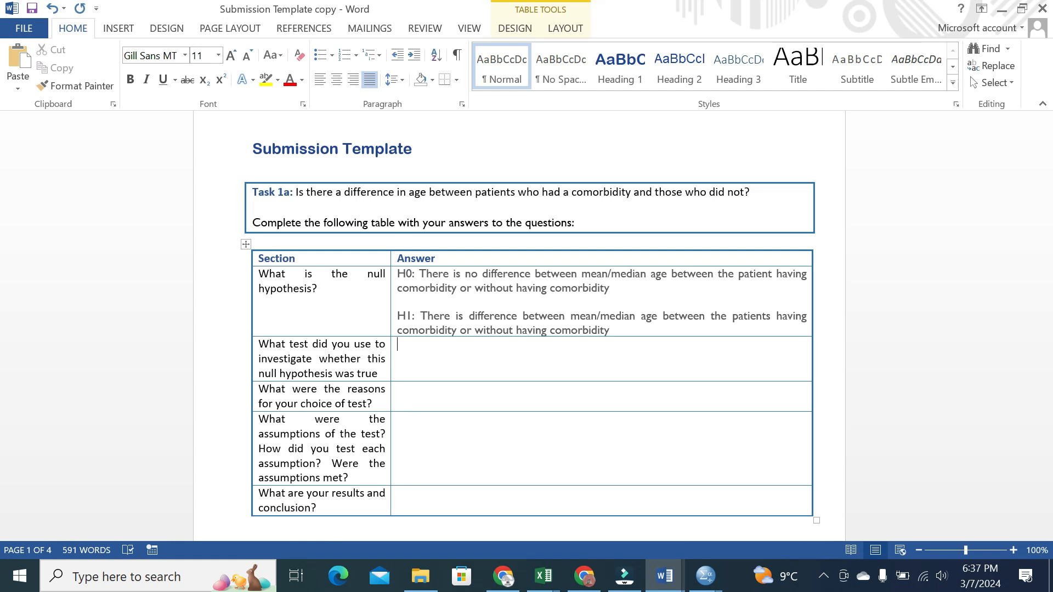
In SPSS Variable View, check that comorbid is coded 0 = No and 1 = Yes
{"action": "mouse_move", "coordinate": [705, 575]}
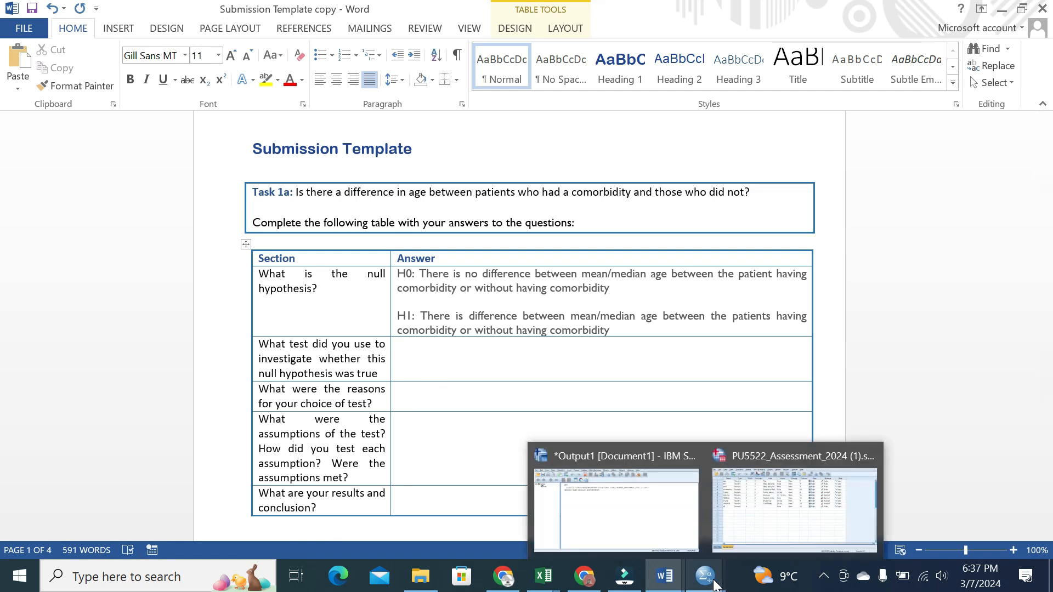
{"action": "left_click", "coordinate": [766, 513]}
{"action": "left_click", "coordinate": [31, 247]}
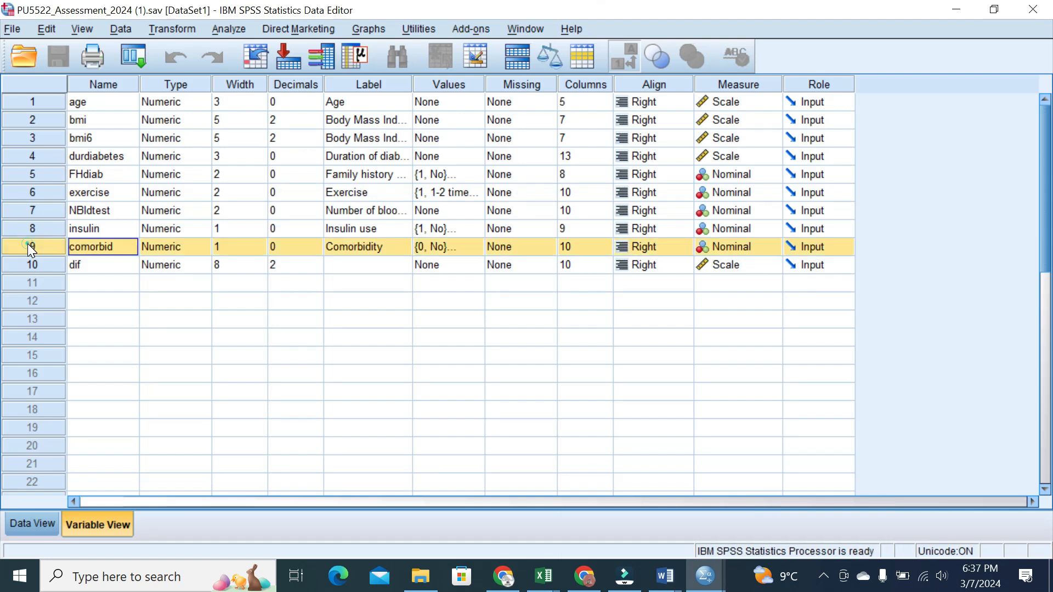
{"action": "left_click", "coordinate": [382, 250]}
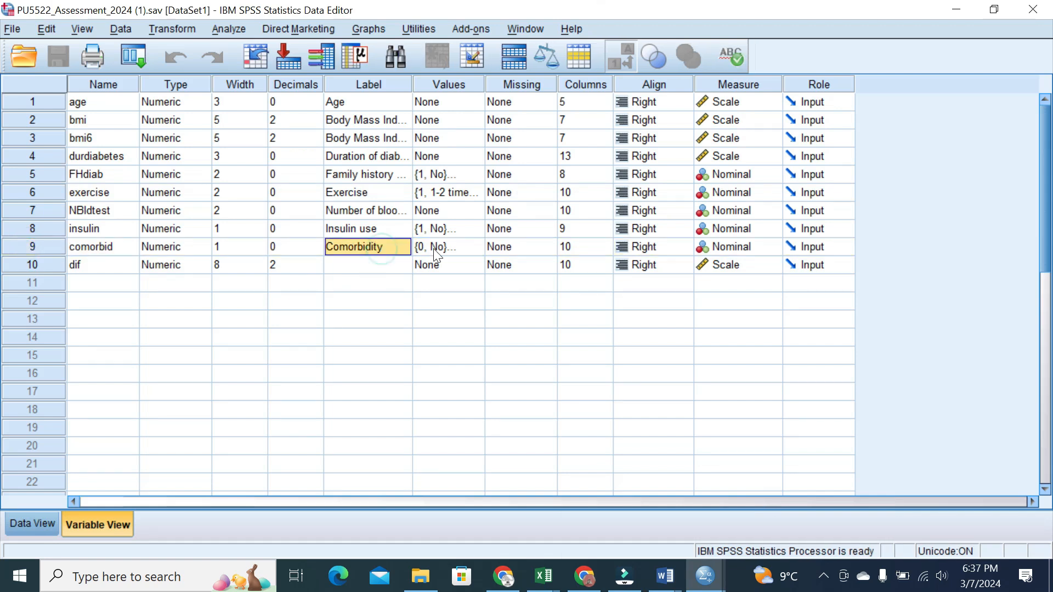
{"action": "left_click", "coordinate": [482, 246]}
{"action": "left_click", "coordinate": [479, 246]}
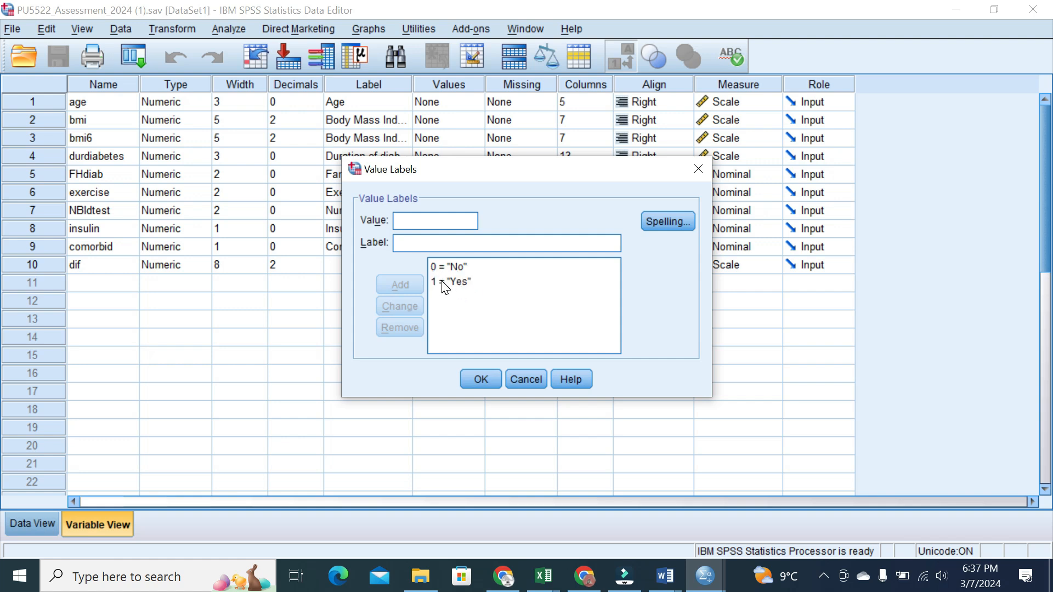
{"action": "left_click", "coordinate": [698, 169]}
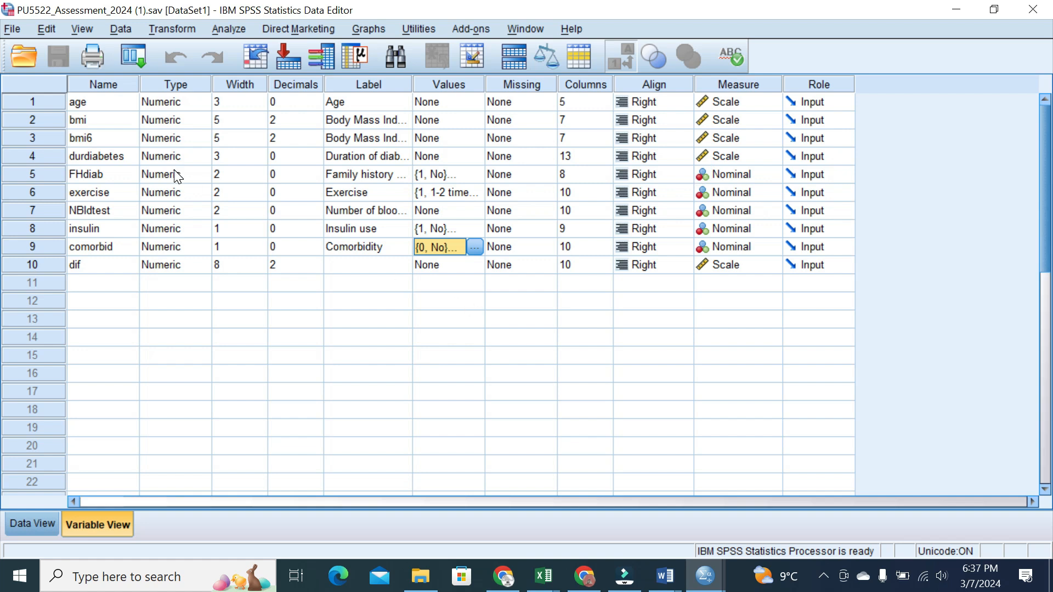
Confirm age has no value labels, then return to the Submission Template
{"action": "left_click", "coordinate": [47, 101]}
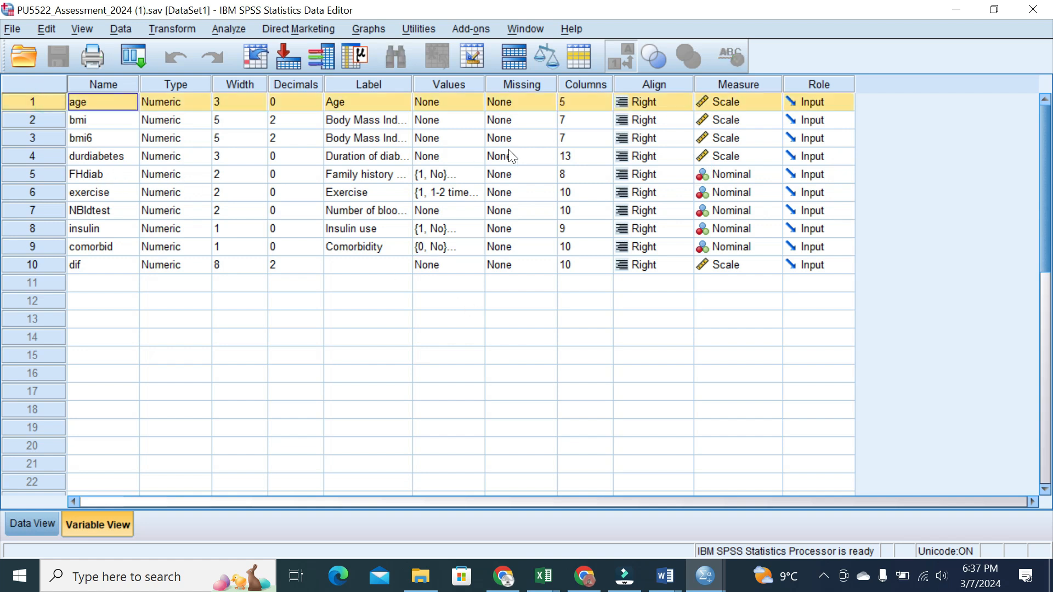
{"action": "left_click", "coordinate": [474, 103]}
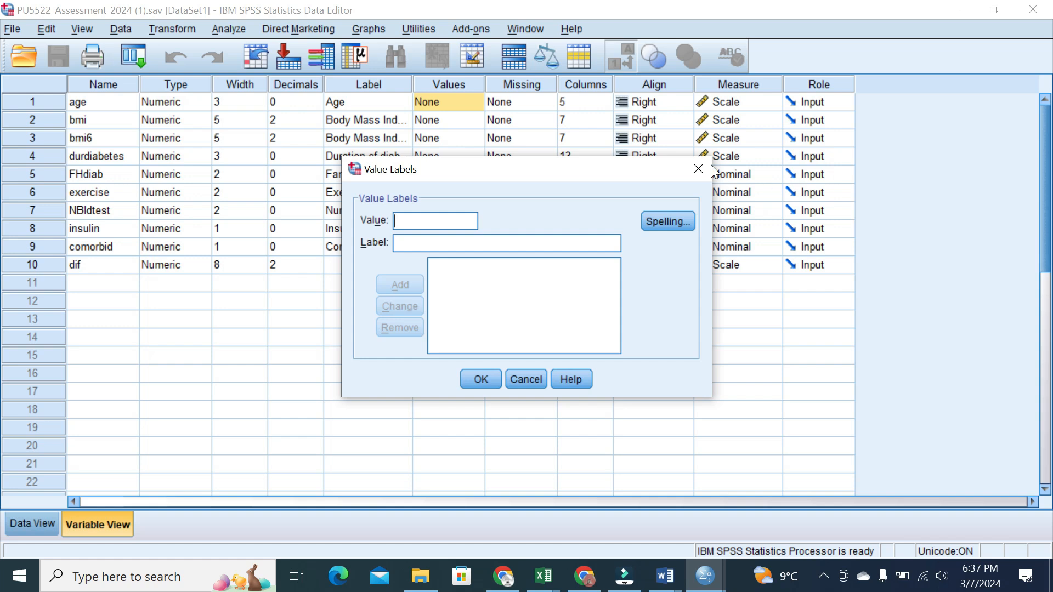
{"action": "left_click", "coordinate": [703, 168]}
{"action": "mouse_move", "coordinate": [665, 576]}
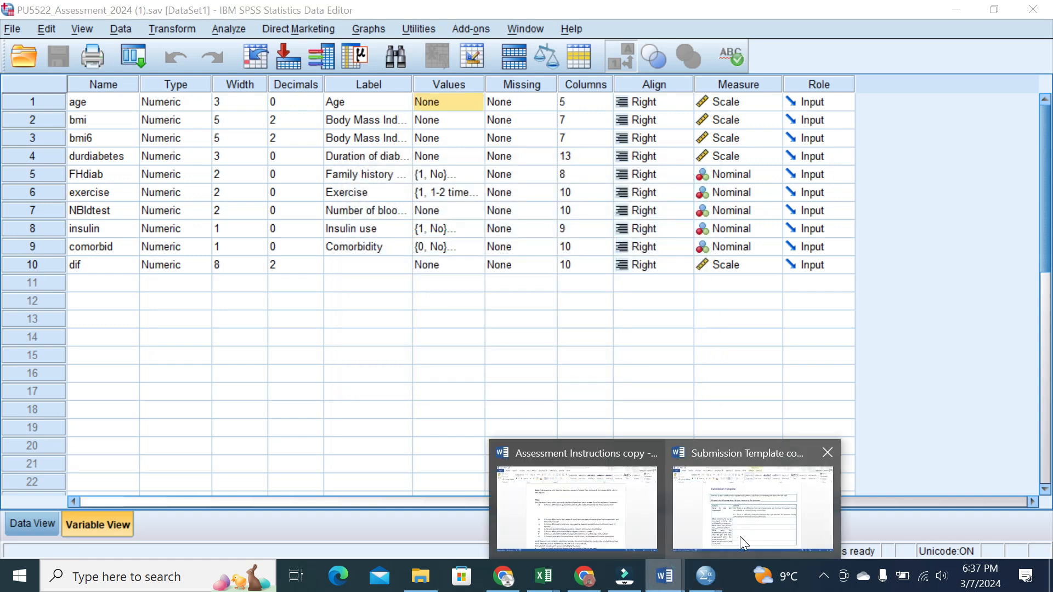
{"action": "left_click", "coordinate": [739, 536]}
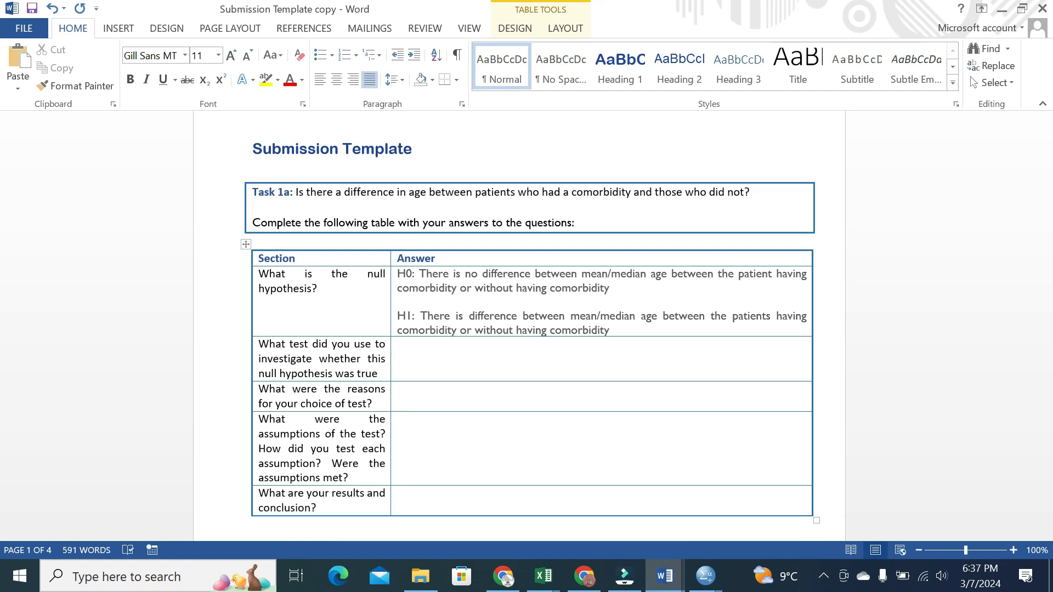
Answer that the Independent Sample T-test will test whether the null hypothesis is true
{"action": "type", "text": "Indep"}
{"action": "key", "text": "BackSpace"}
{"action": "key", "text": "BackSpace"}
{"action": "key", "text": "BackSpace"}
{"action": "key", "text": "BackSpace"}
{"action": "key", "text": "BackSpace"}
{"action": "type", "text": "The statistical test, which will be"}
{"action": "key", "text": "BackSpace"}
{"action": "key", "text": "BackSpace"}
{"action": "type", "text": "be used to "}
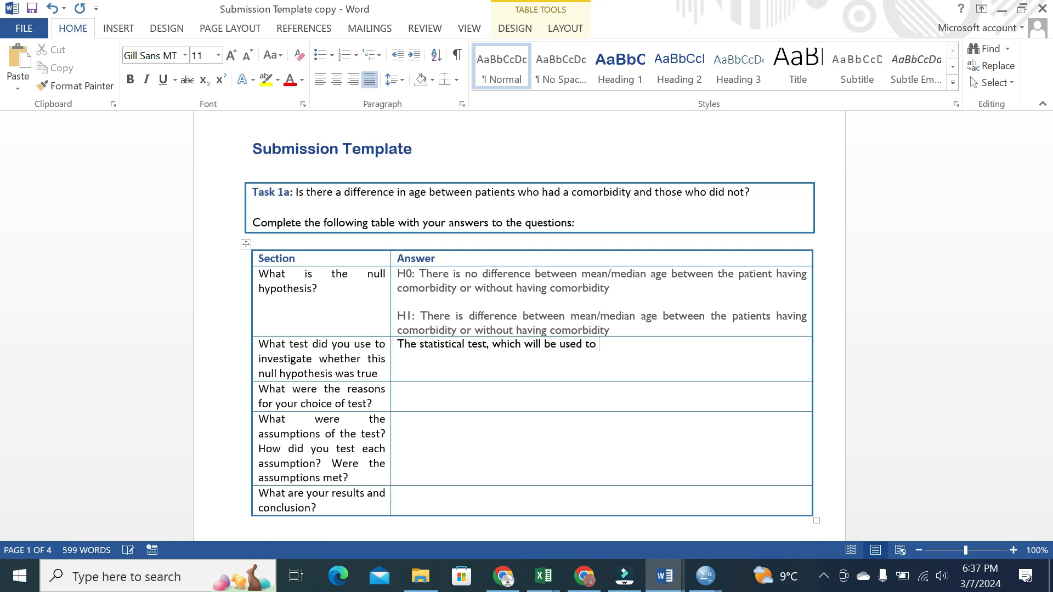
{"action": "type", "text": "examine whether the null hy"}
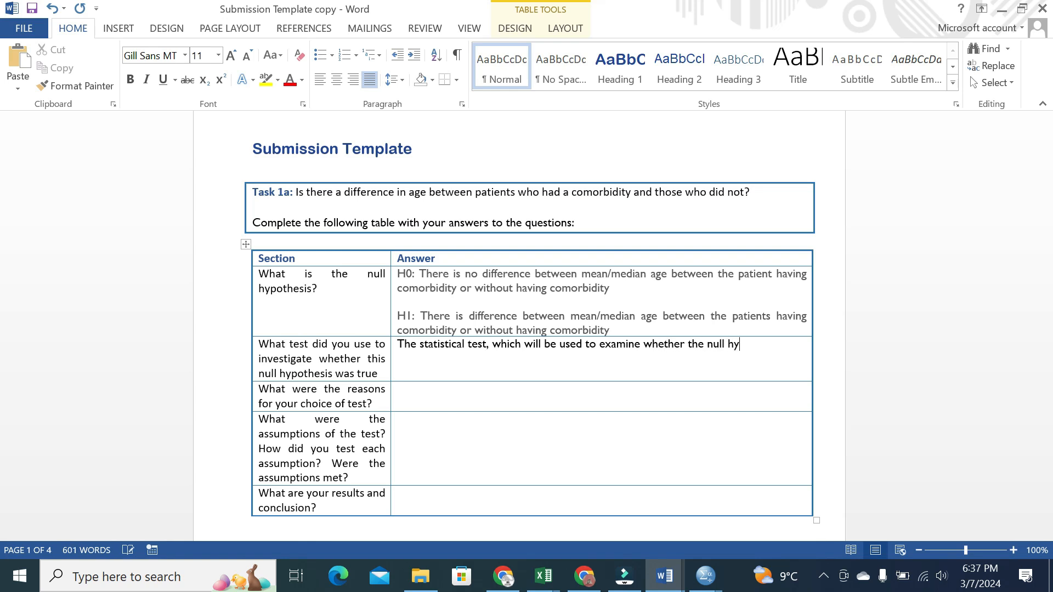
{"action": "type", "text": "pothesis is ture"}
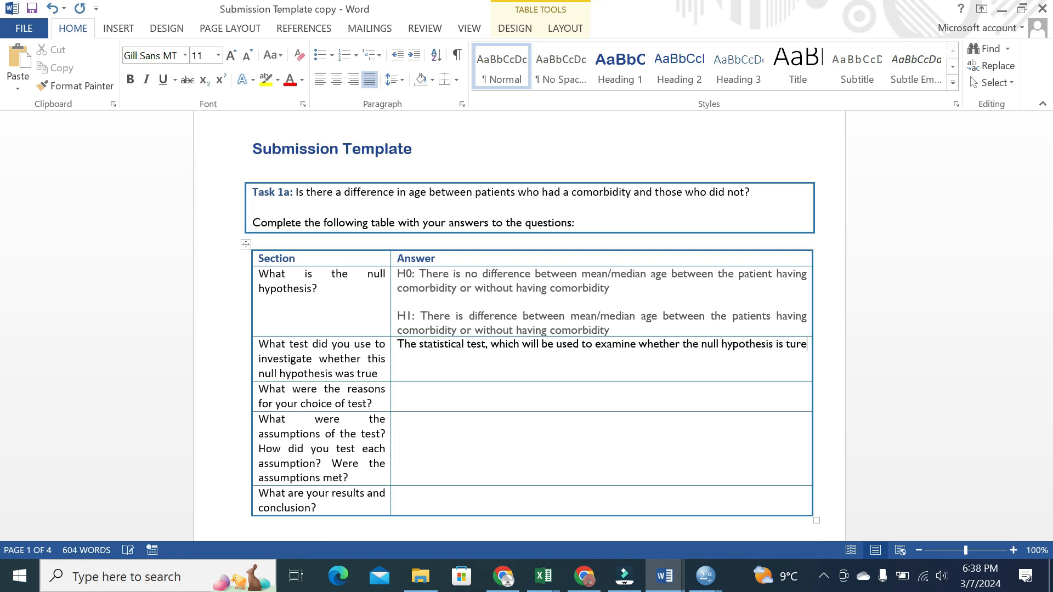
{"action": "type", "text": " or false will be used in"}
{"action": "key", "text": "Caps_Lock"}
{"action": "key", "text": "BackSpace"}
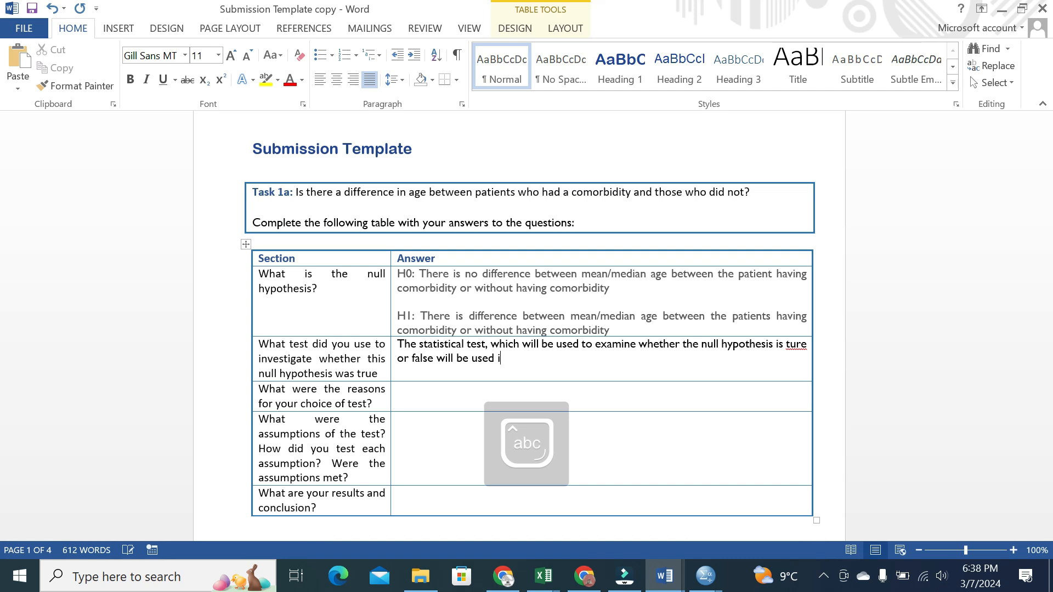
{"action": "key", "text": "Caps_Lock"}
{"action": "type", "text": "I"}
{"action": "key", "text": "Caps_Lock"}
{"action": "type", "text": "ndependent"}
{"action": "key", "text": "Caps_Lock"}
{"action": "type", "text": "S"}
{"action": "key", "text": "Caps_Lock"}
{"action": "type", "text": "mpl"}
{"action": "key", "text": "BackSpace"}
{"action": "key", "text": "BackSpace"}
{"action": "key", "text": "BackSpace"}
{"action": "type", "text": "ample"}
{"action": "key", "text": "Caps_Lock"}
{"action": "type", "text": "T"}
{"action": "key", "text": "Caps_Lock"}
{"action": "type", "text": "-test."}
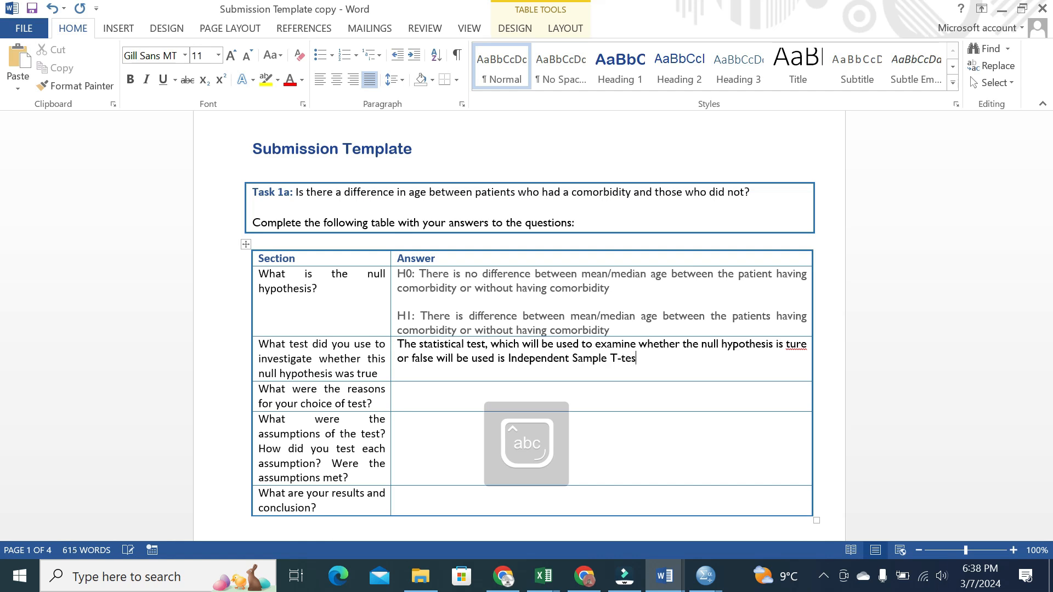
{"action": "key", "text": "Caps_Lock"}
Add that it depends on normality, otherwise the Mann-Whitney U test is used
{"action": "type", "text": "B"}
{"action": "key", "text": "Caps_Lock"}
{"action": "type", "text": "ut again it is linked with "}
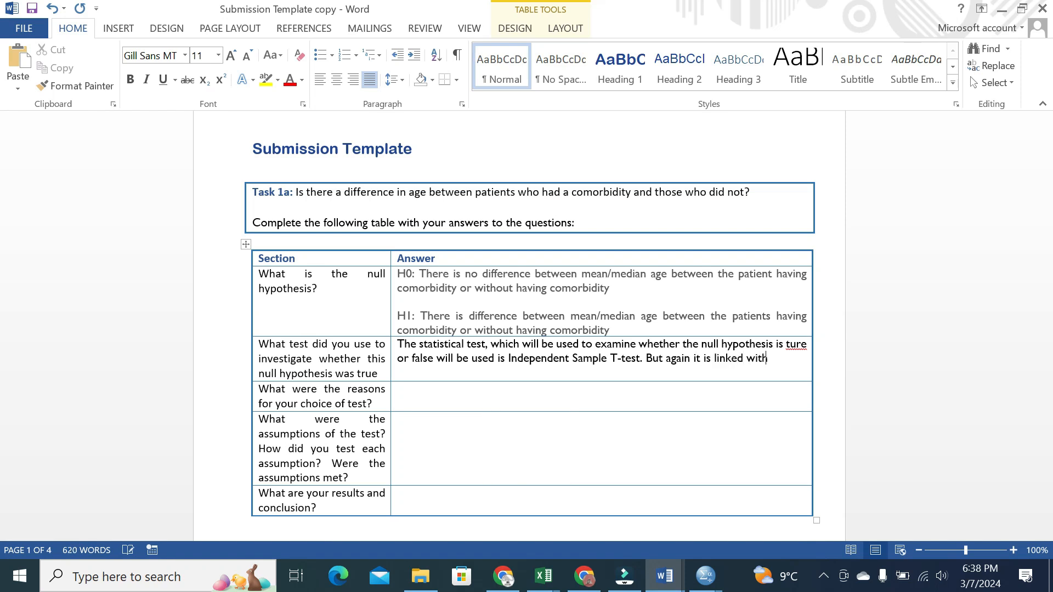
{"action": "type", "text": "the "}
{"action": "type", "text": "assumption of norm"}
{"action": "type", "text": "ality. Incase if no"}
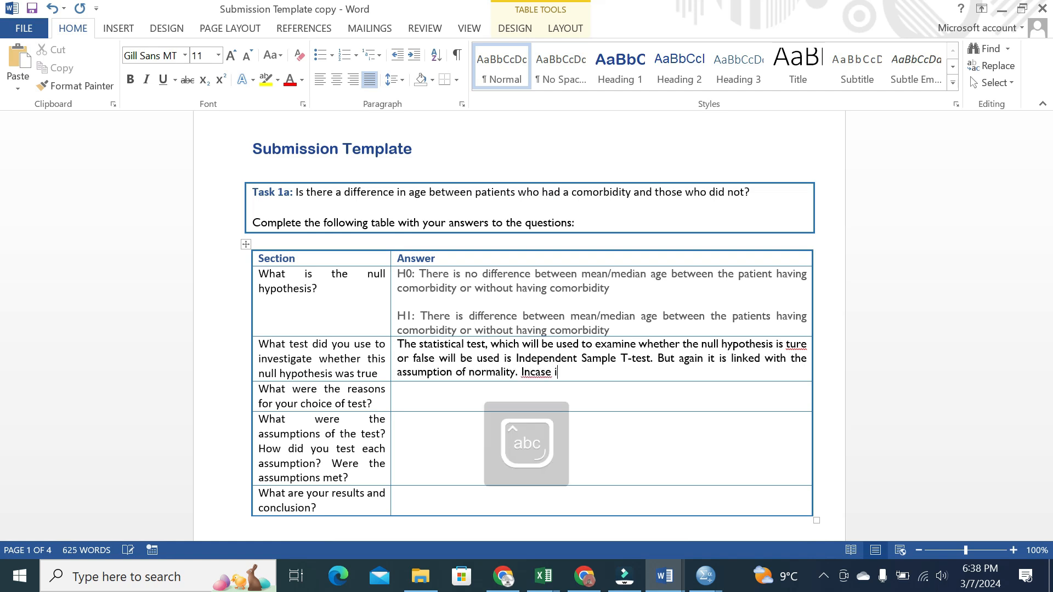
{"action": "key", "text": "BackSpace"}
{"action": "key", "text": "BackSpace"}
{"action": "key", "text": "BackSpace"}
{"action": "key", "text": "BackSpace"}
{"action": "key", "text": "BackSpace"}
{"action": "key", "text": "BackSpace"}
{"action": "type", "text": "case inf no"}
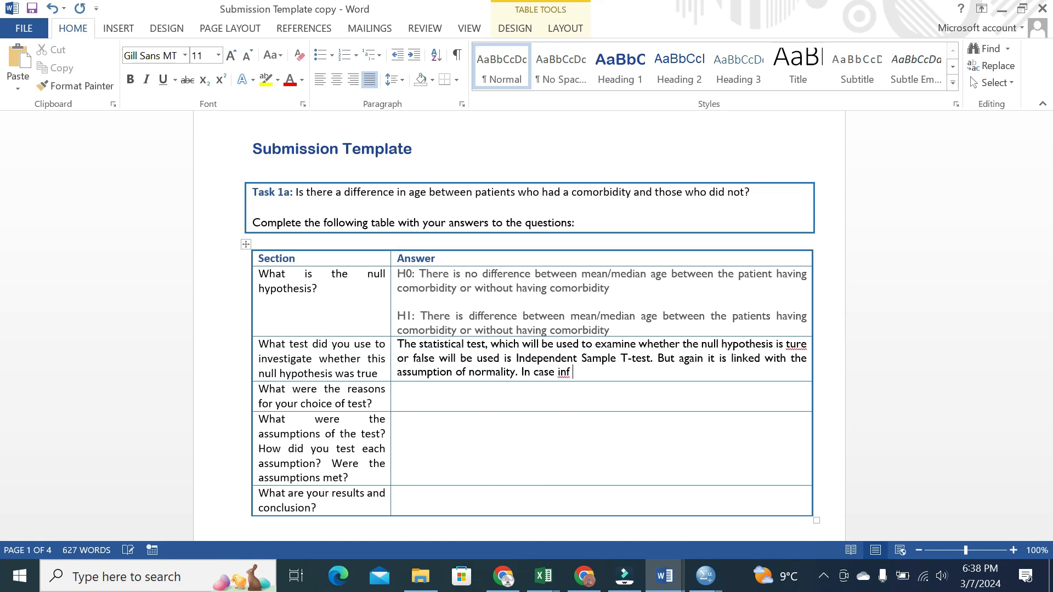
{"action": "key", "text": "BackSpace"}
{"action": "key", "text": "BackSpace"}
{"action": "key", "text": "BackSpace"}
{"action": "key", "text": "BackSpace"}
{"action": "type", "text": "normality is not fulfilled, we shall Mlann"}
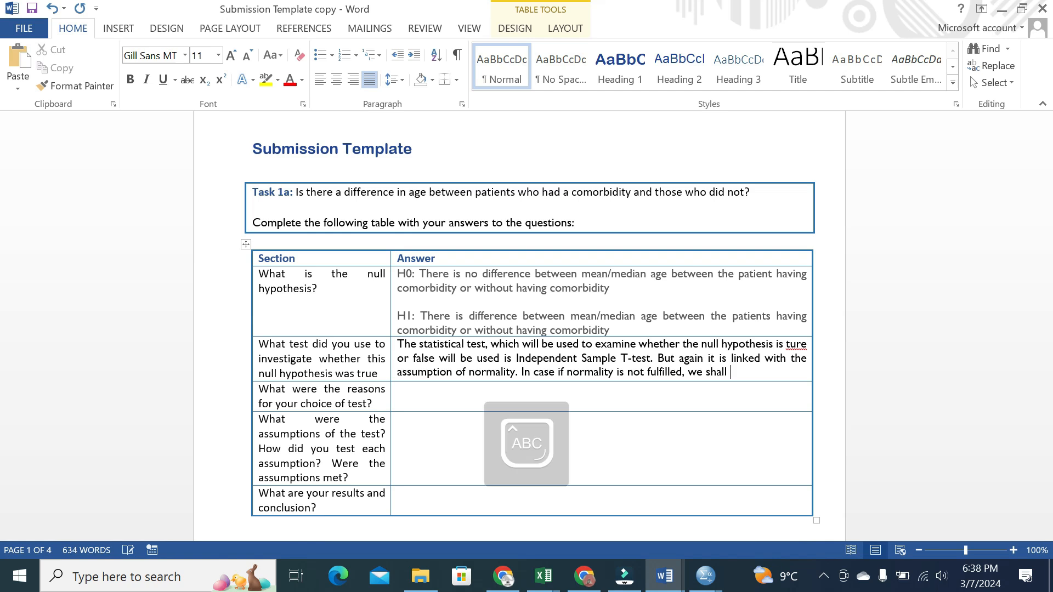
{"action": "key", "text": "BackSpace"}
{"action": "key", "text": "BackSpace"}
{"action": "key", "text": "BackSpace"}
{"action": "key", "text": "BackSpace"}
{"action": "type", "text": "ann-White"}
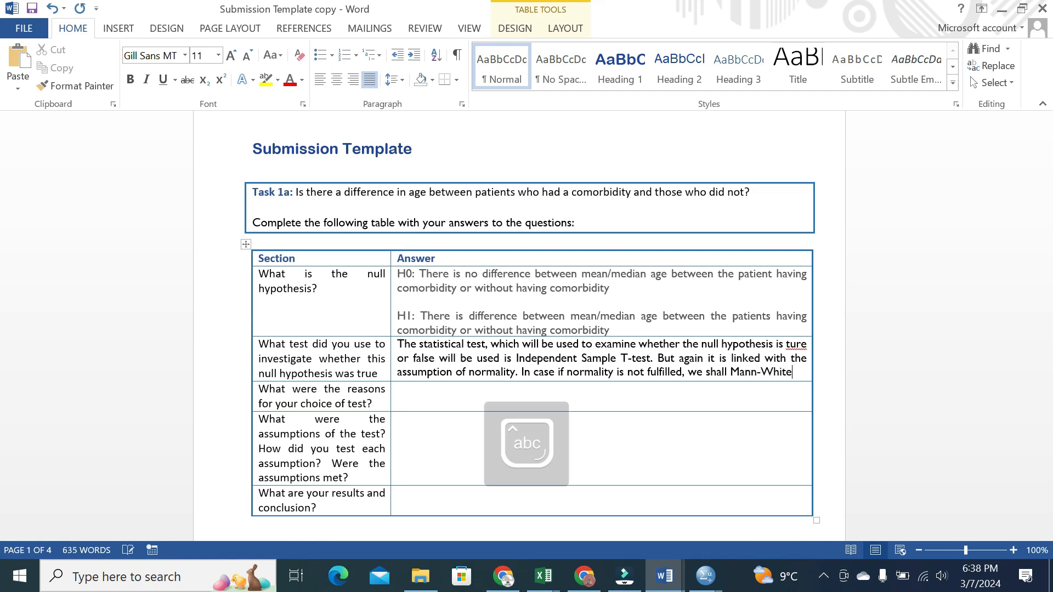
{"action": "type", "text": "ny U test."}
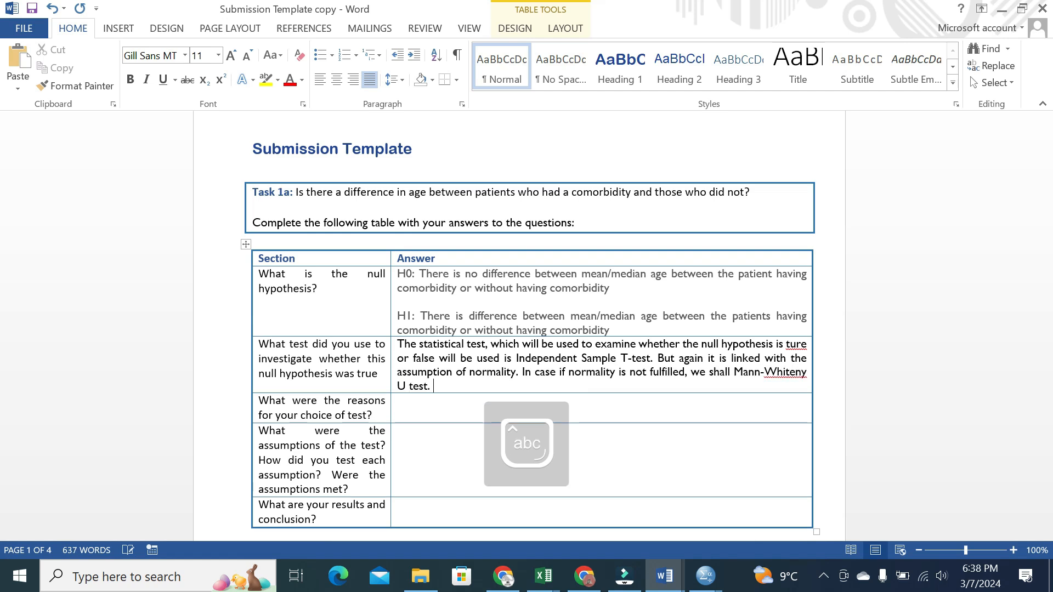
Give the test-choice reason: the factor variable is a binary response variable
{"action": "left_click", "coordinate": [412, 400]}
{"action": "type", "text": "The reason to sels"}
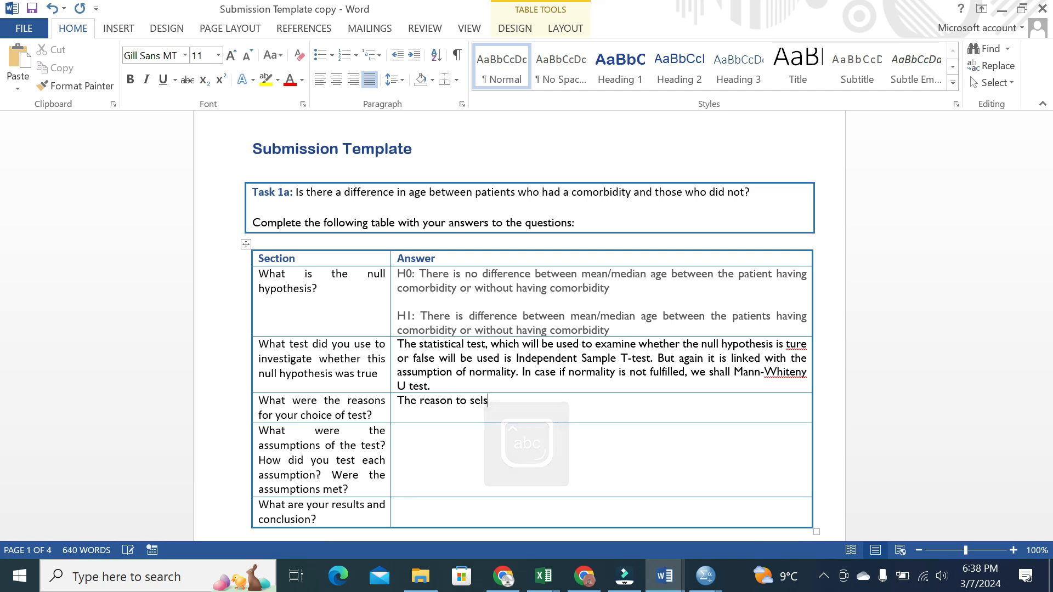
{"action": "type", "text": "ect the test is the "}
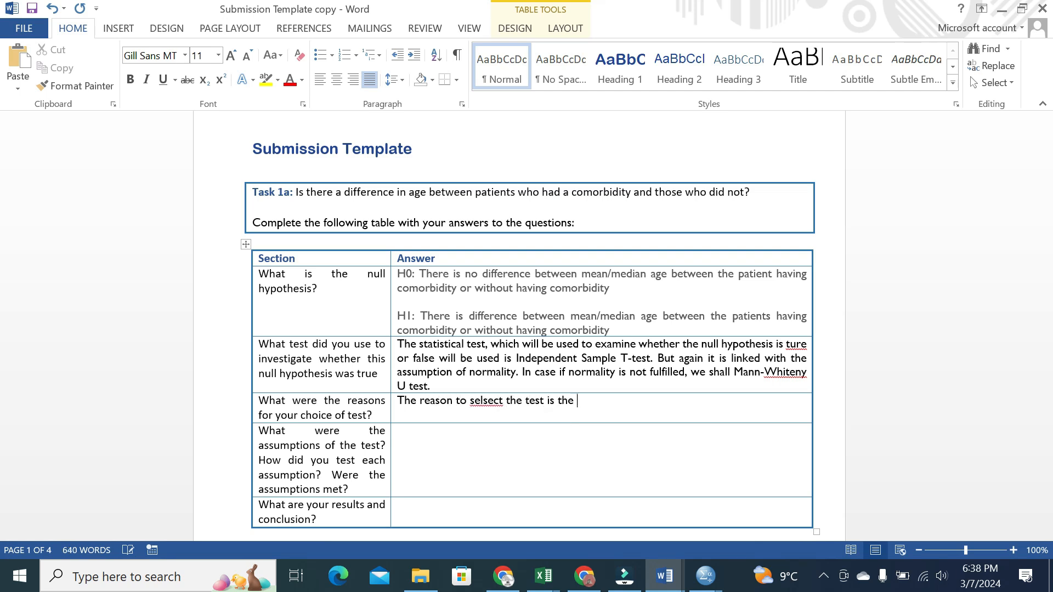
{"action": "type", "text": "factor variable is binary r"}
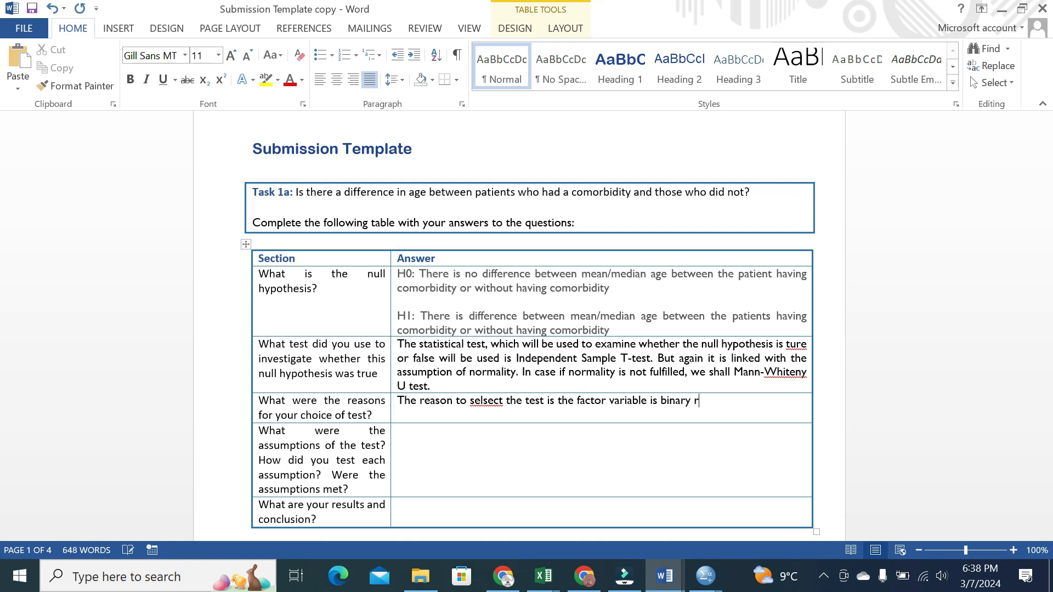
{"action": "type", "text": "esponse variable"}
State the normality assumption, checked with Shapiro-Wilk test, QQ plot and histogram
{"action": "left_click", "coordinate": [422, 445]}
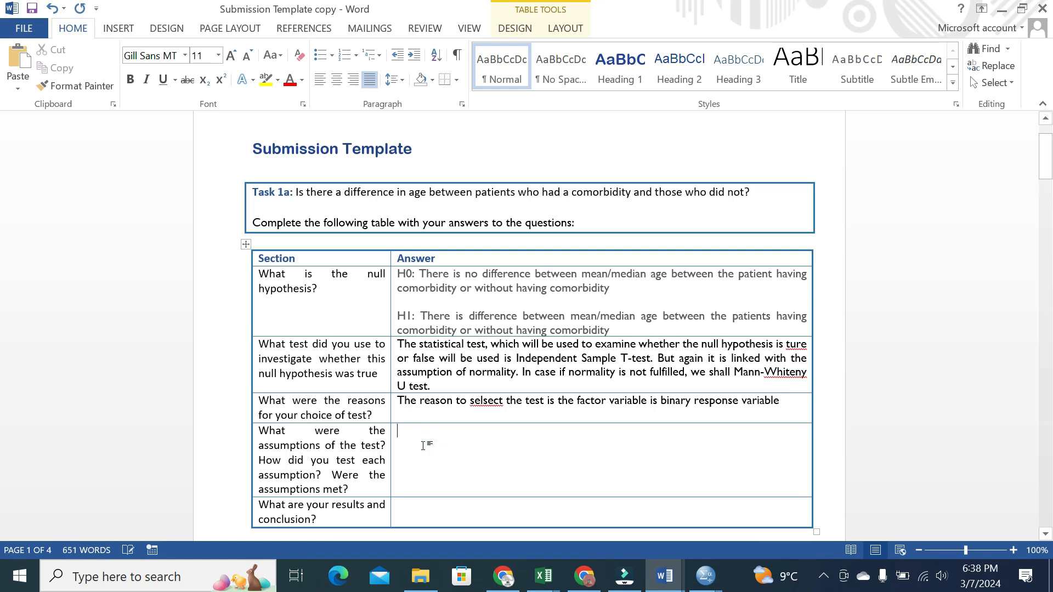
{"action": "type", "text": "Normality"}
{"action": "key", "text": "BackSpace"}
{"action": "type", "text": "y. Toche"}
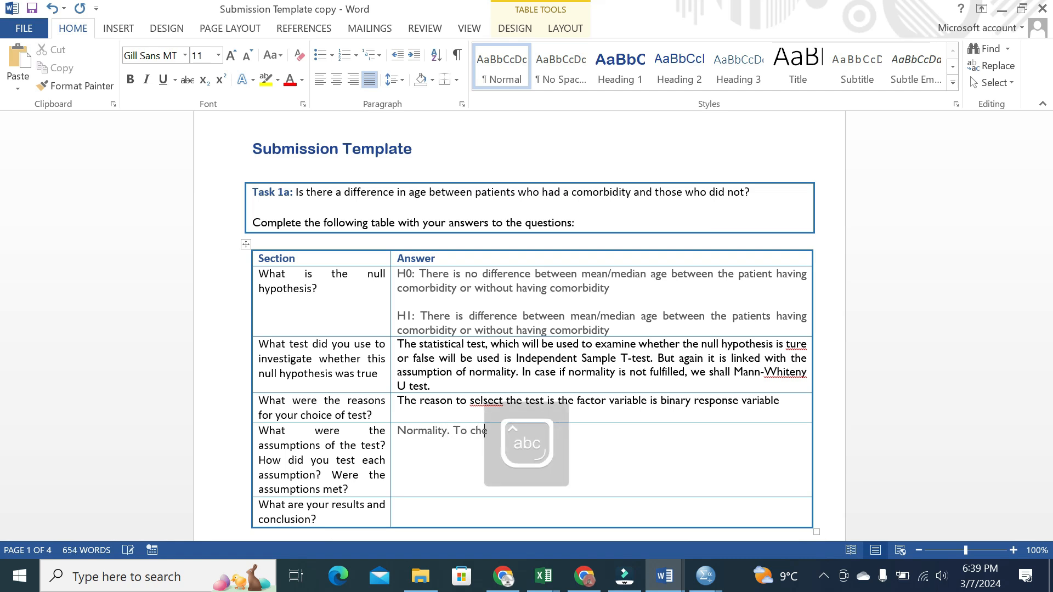
{"action": "type", "text": "ck noramlity we "}
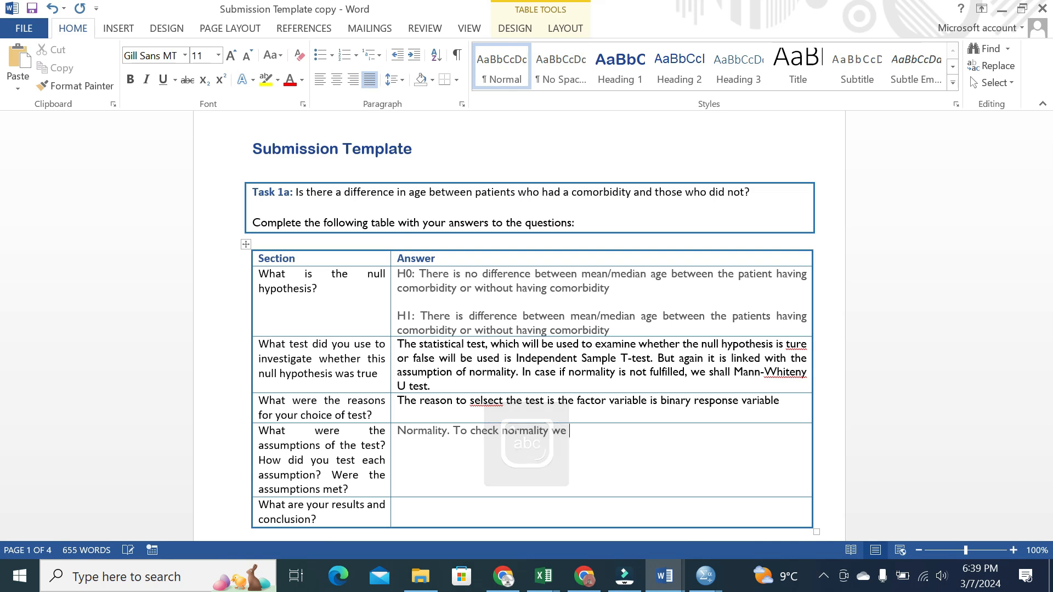
{"action": "type", "text": "goona use "}
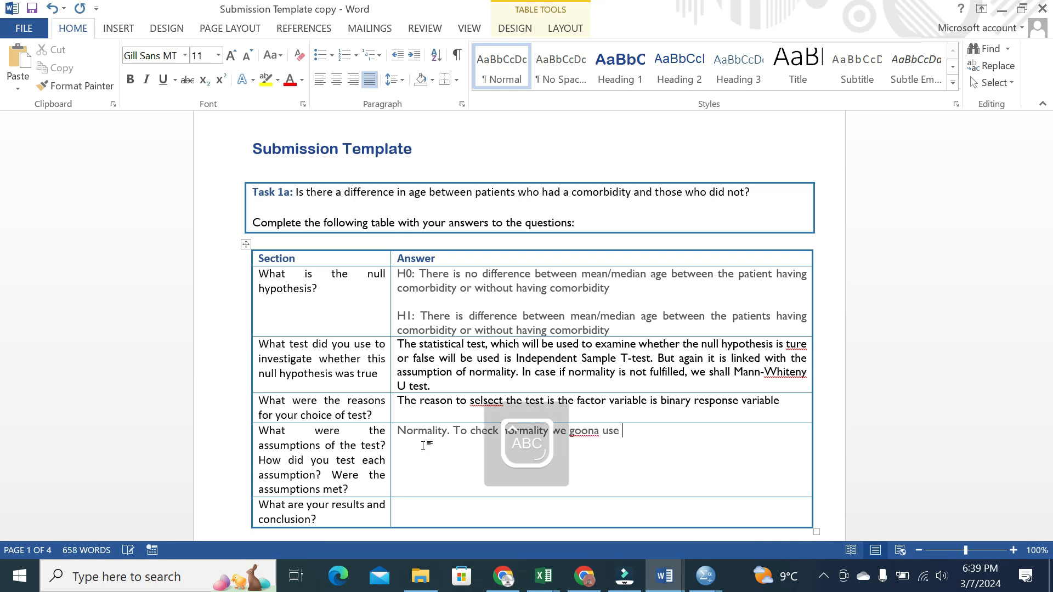
{"action": "type", "text": "Shapiro wilk test, QQ pot"}
{"action": "key", "text": "BackSpace"}
{"action": "key", "text": "BackSpace"}
{"action": "type", "text": "ot and "}
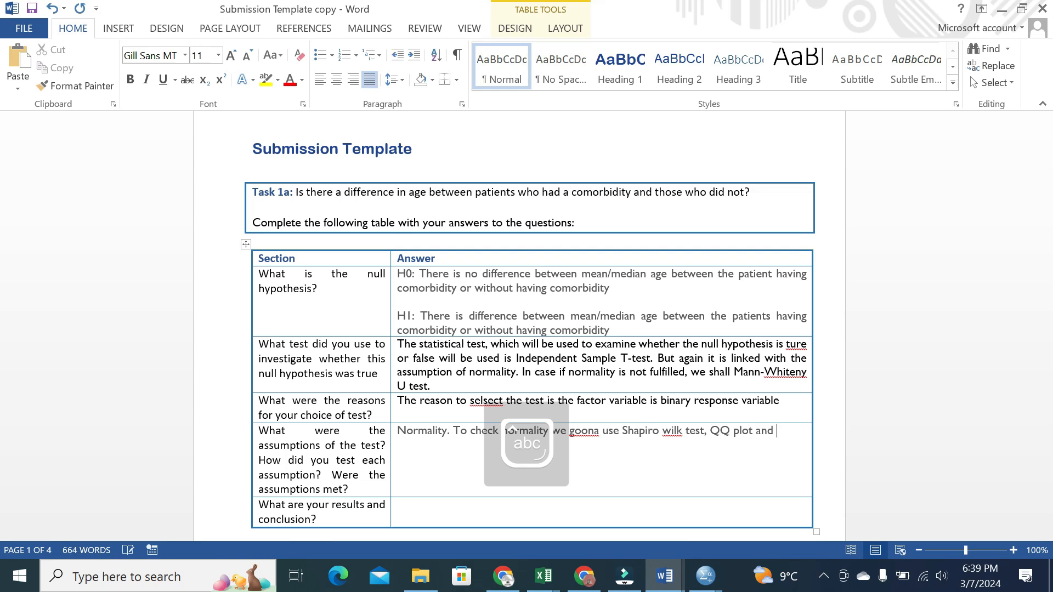
{"action": "type", "text": "Histog"}
{"action": "type", "text": "ra."}
{"action": "type", "text": "m."}
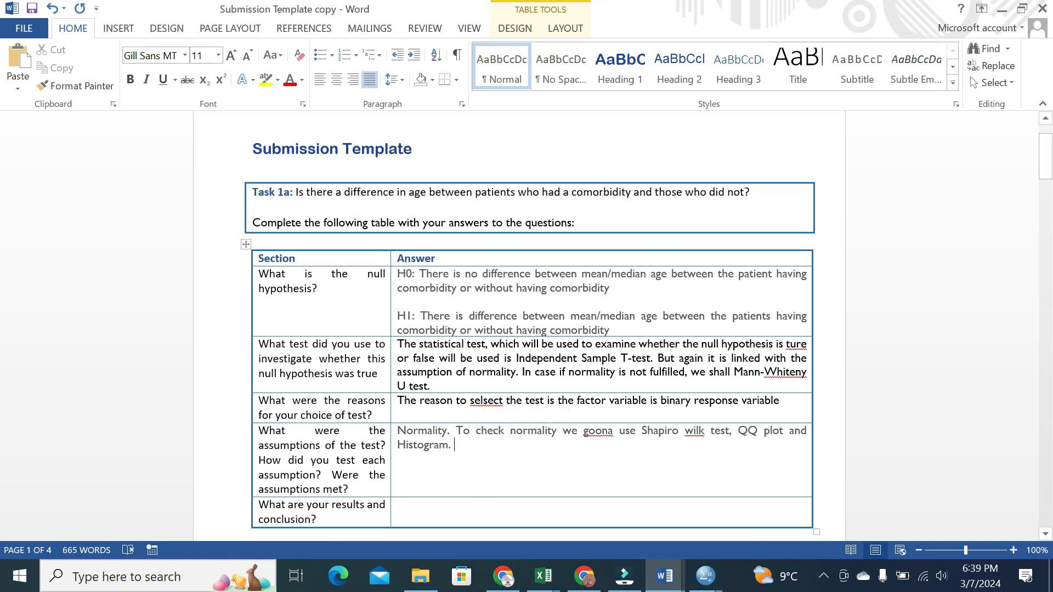
Bring the SPSS Data Editor forward and inspect the age variable's decimals setting
{"action": "left_click", "coordinate": [704, 575]}
{"action": "left_click", "coordinate": [778, 507]}
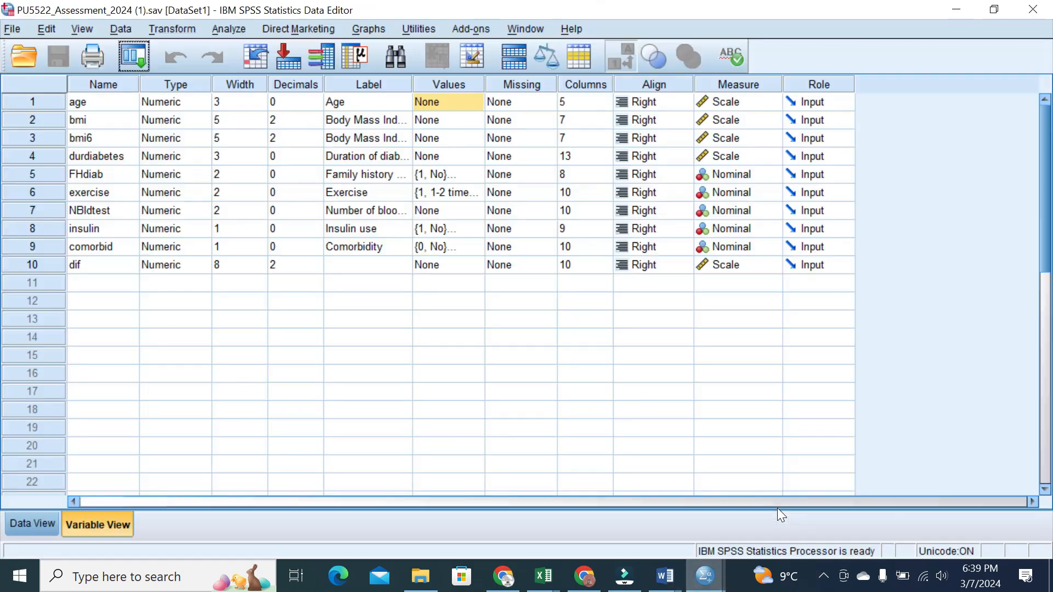
{"action": "left_click", "coordinate": [22, 100]}
{"action": "left_click", "coordinate": [279, 102]}
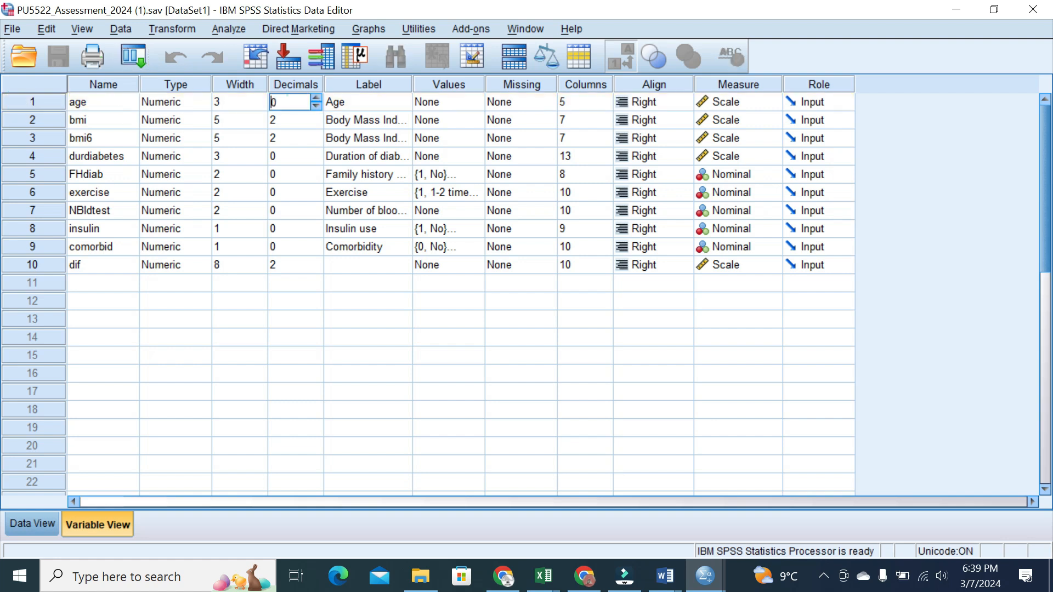
{"action": "left_click", "coordinate": [306, 357]}
{"action": "left_click", "coordinate": [257, 286]}
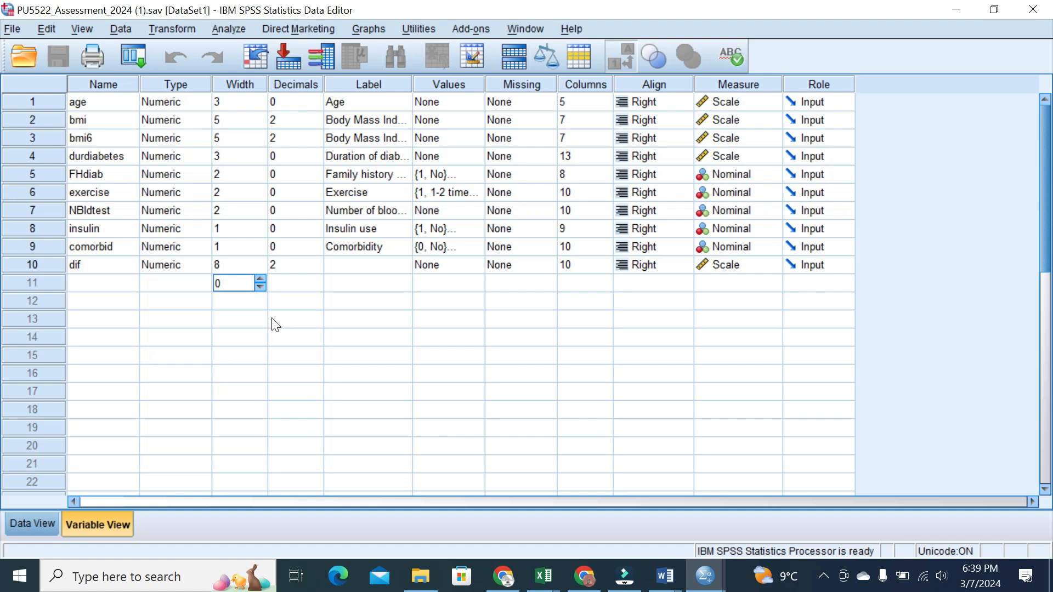
Run Explore on Age with histogram and normality plots with tests, no stem-and-leaf
{"action": "left_click", "coordinate": [229, 29]}
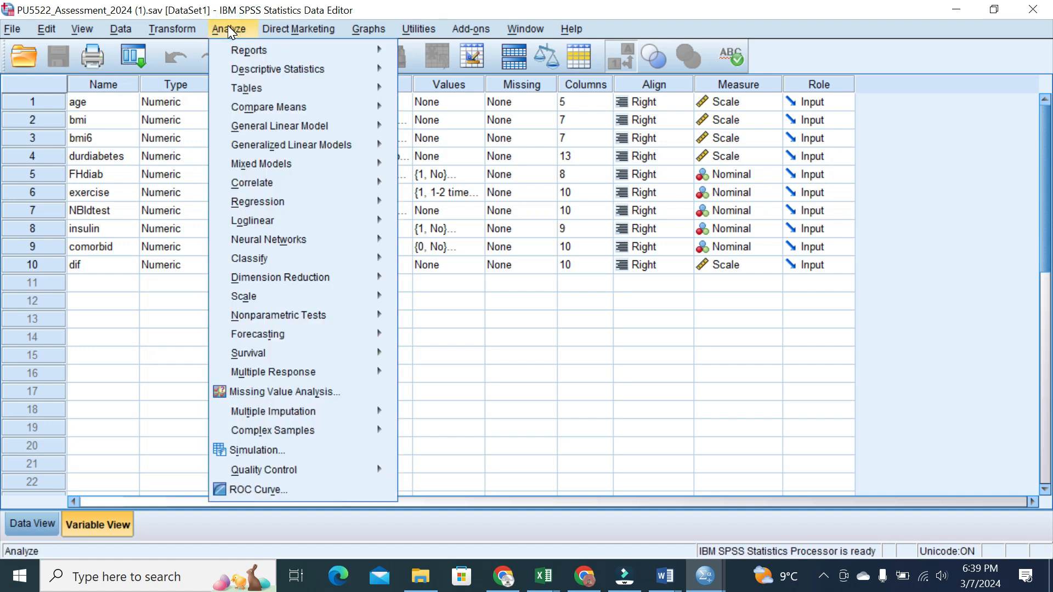
{"action": "left_click", "coordinate": [253, 69]}
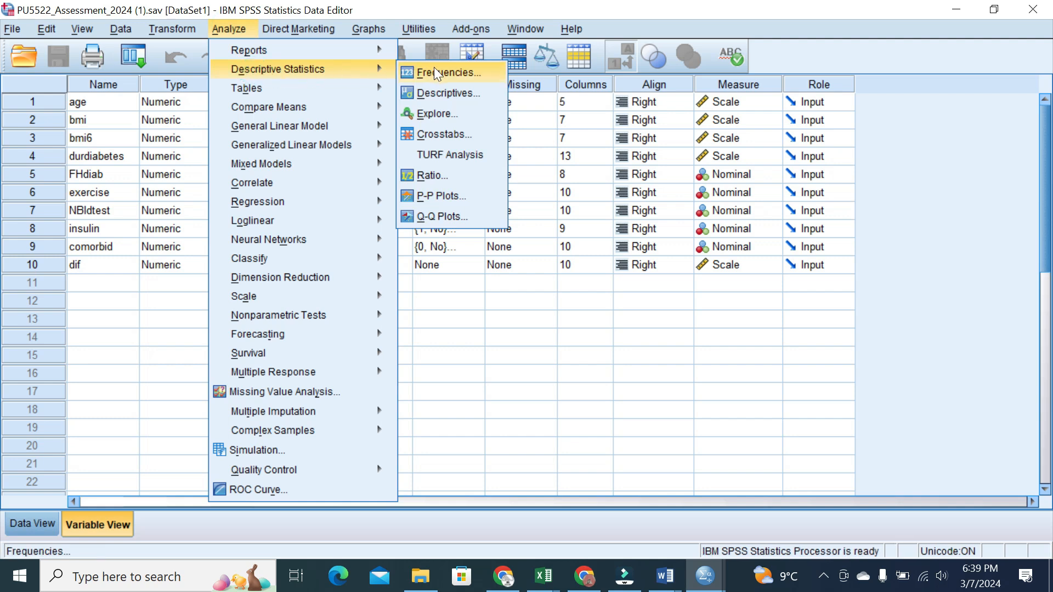
{"action": "left_click", "coordinate": [443, 112]}
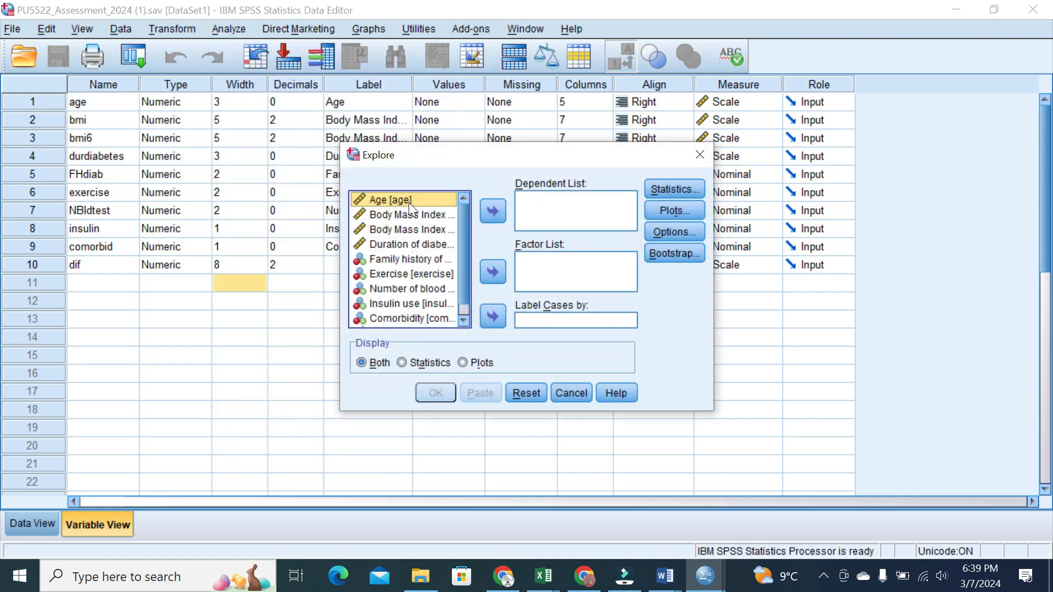
{"action": "left_click", "coordinate": [499, 209]}
{"action": "left_click", "coordinate": [673, 209]}
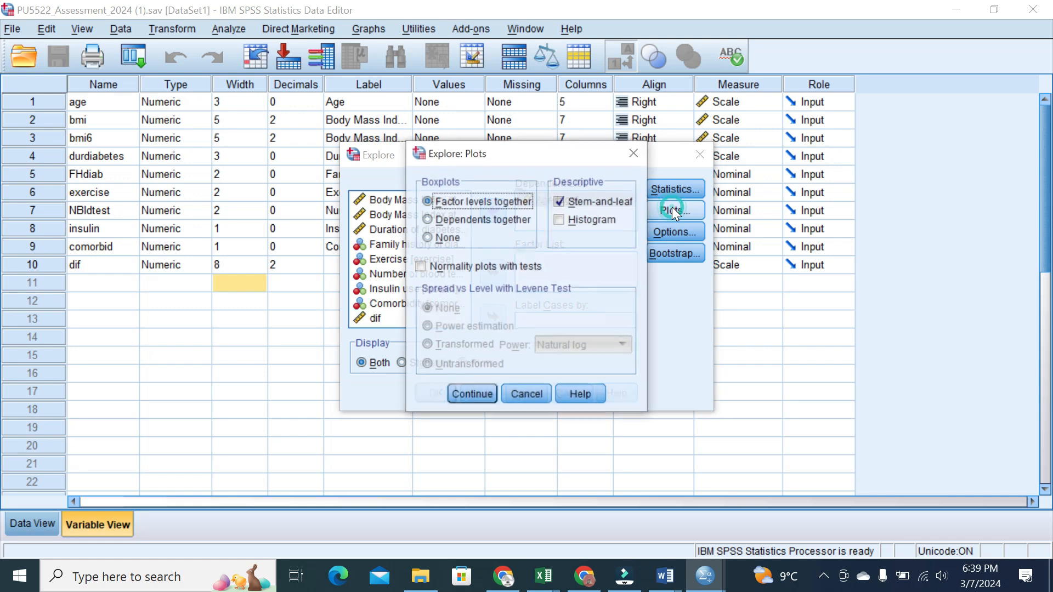
{"action": "left_click", "coordinate": [560, 202]}
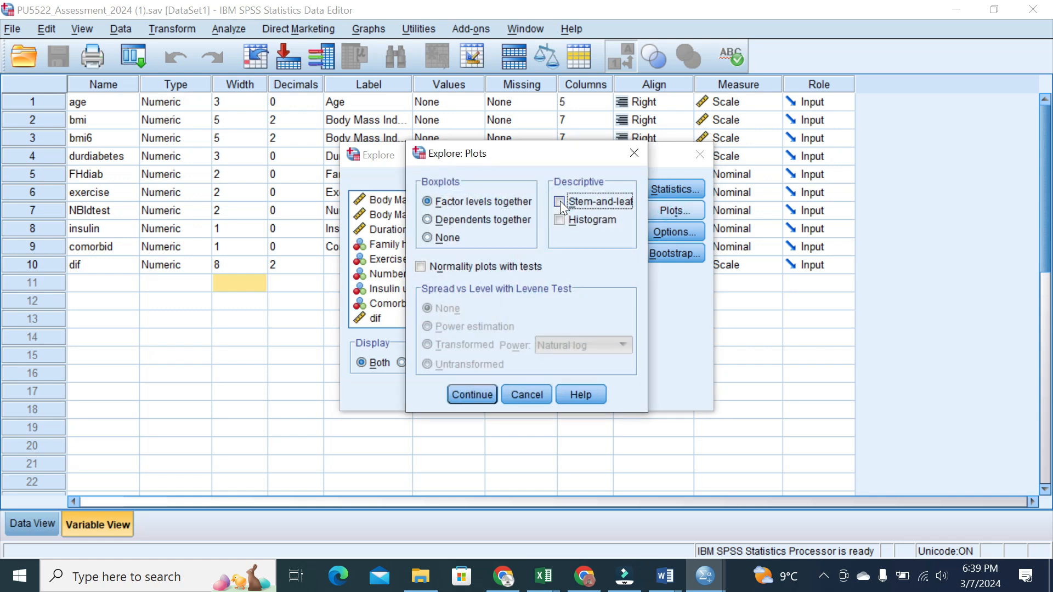
{"action": "left_click", "coordinate": [559, 220]}
{"action": "left_click", "coordinate": [420, 267]}
{"action": "left_click", "coordinate": [472, 396]}
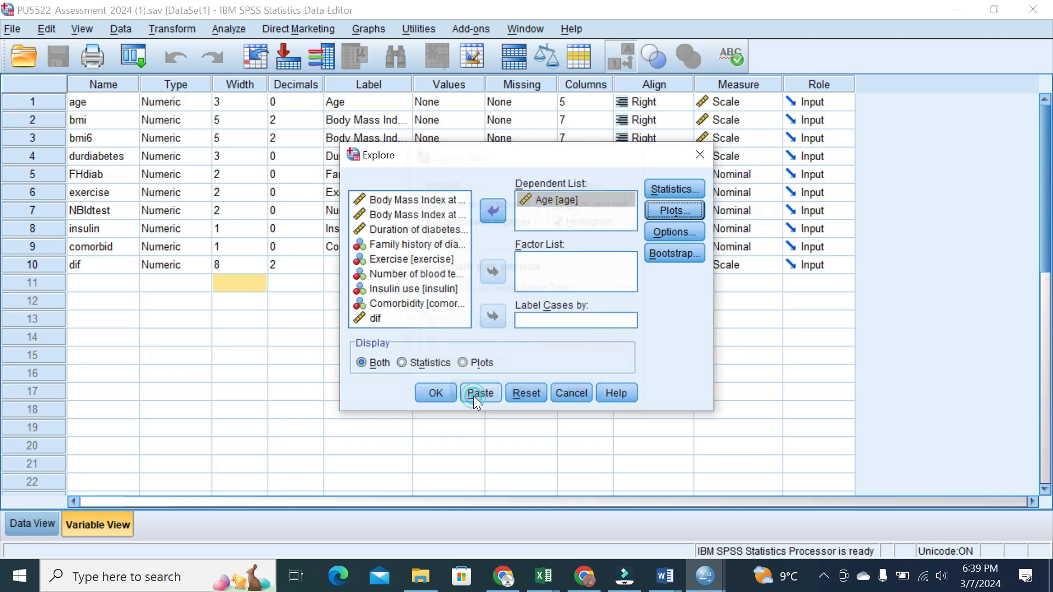
{"action": "left_click", "coordinate": [445, 396]}
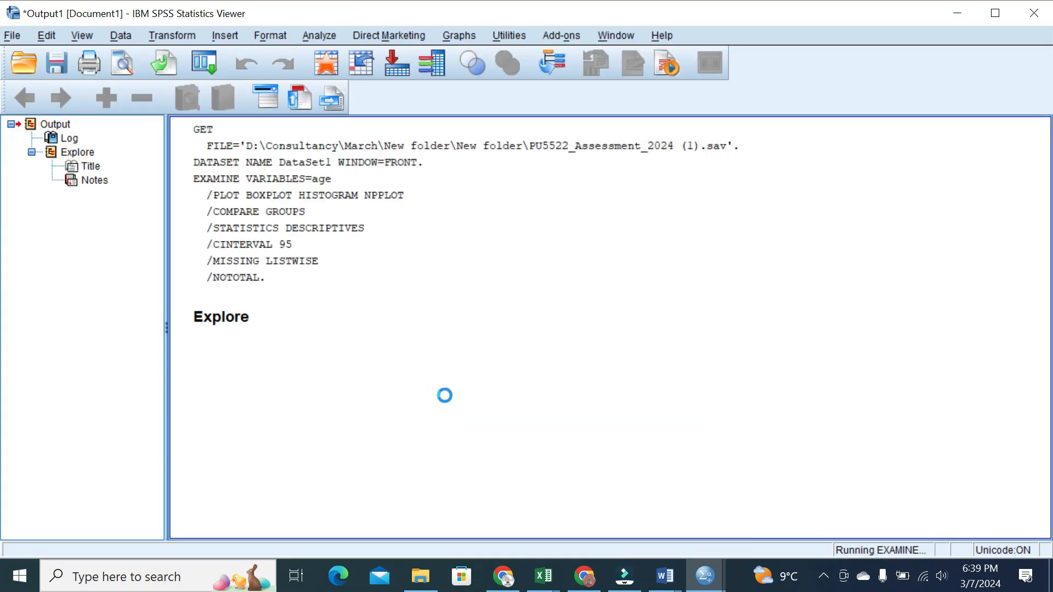
Scroll to the age Tests of Normality table and activate it for inspection
{"action": "left_click_drag", "start_coordinate": [1047, 199], "coordinate": [1022, 265]}
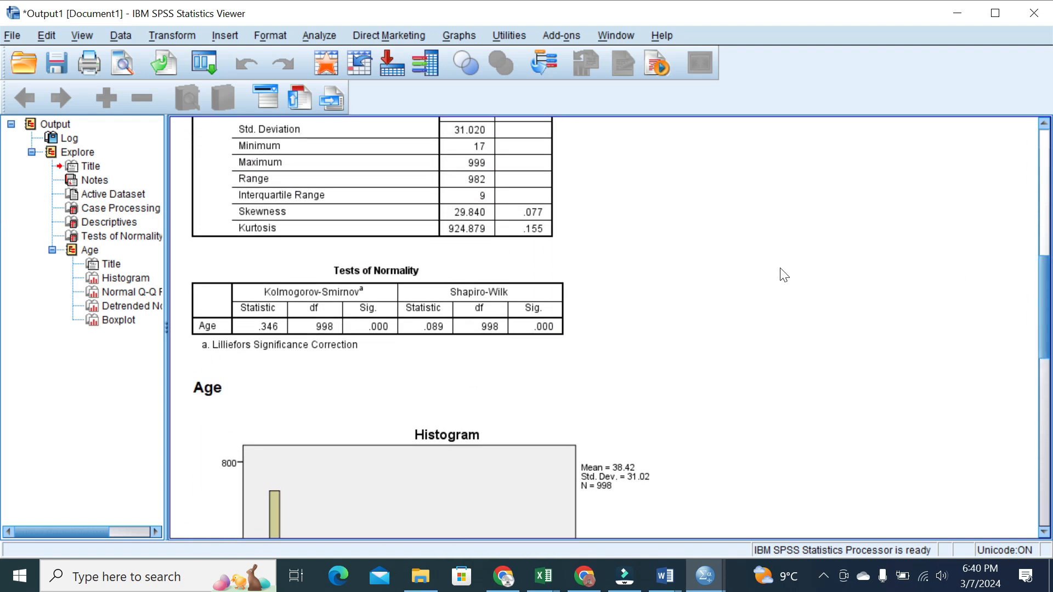
{"action": "left_click", "coordinate": [304, 274]}
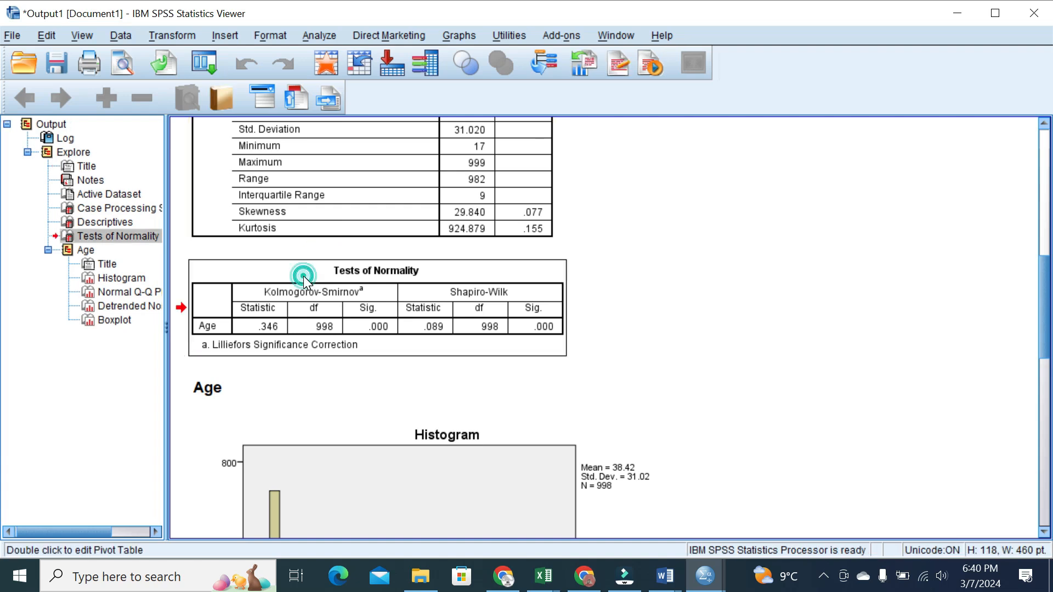
{"action": "double_click", "coordinate": [487, 295]}
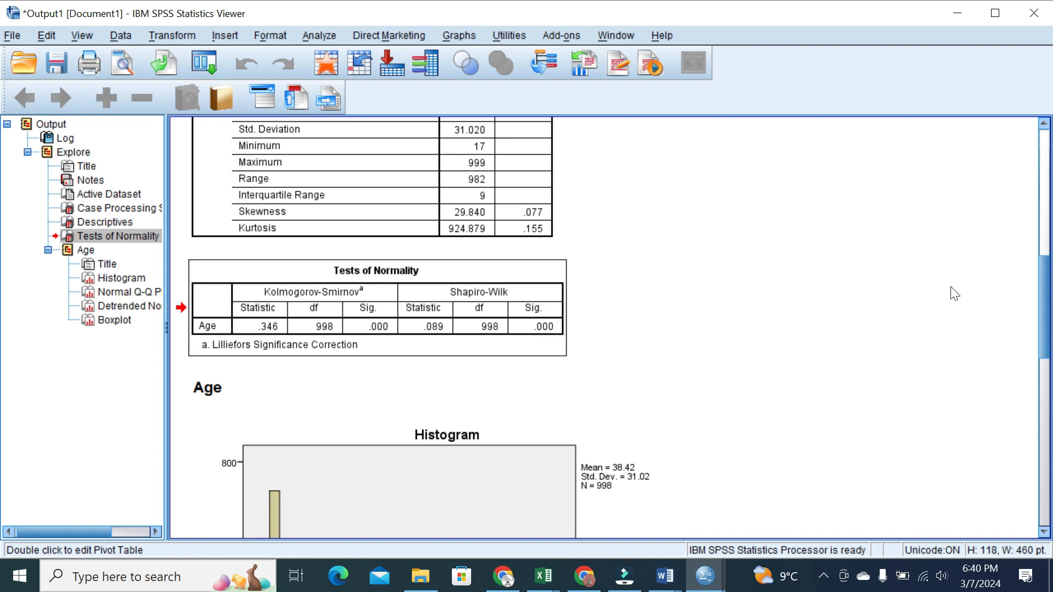
Review the age histogram, then select the Normal Q-Q Plot of Age
{"action": "left_click_drag", "start_coordinate": [1049, 284], "coordinate": [1029, 310]}
{"action": "left_click", "coordinate": [376, 295]}
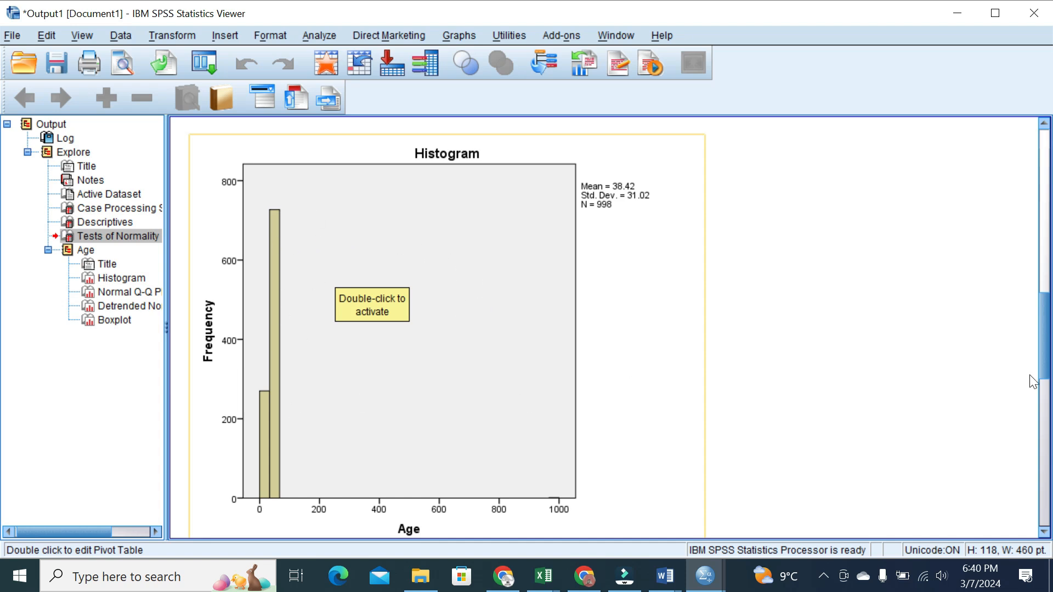
{"action": "left_click_drag", "start_coordinate": [1047, 306], "coordinate": [1046, 400]}
{"action": "left_click", "coordinate": [291, 426]}
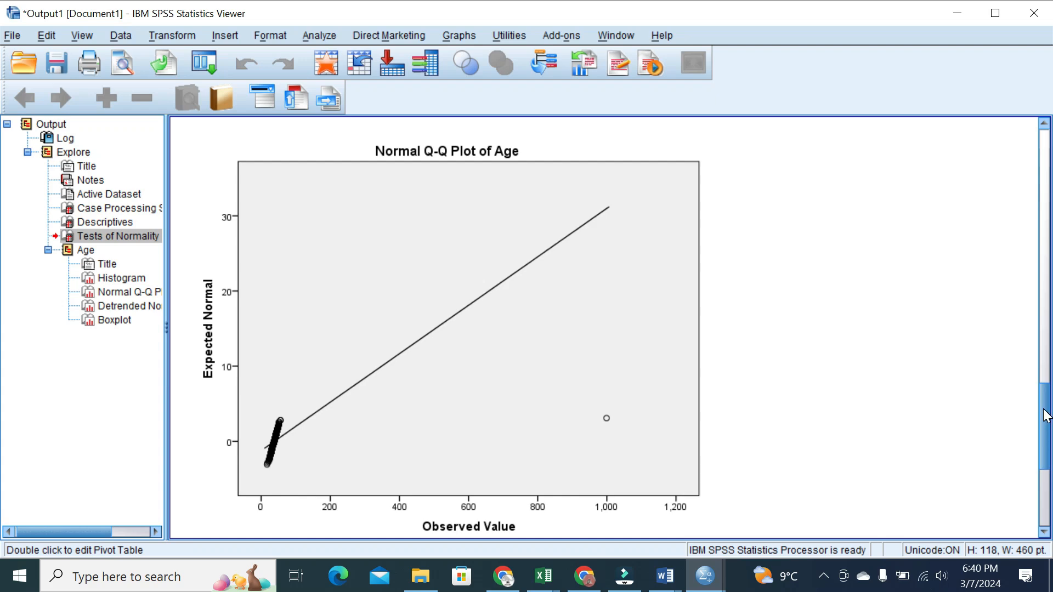
{"action": "left_click", "coordinate": [528, 415]}
Lasso the Q-Q plot outlier near 1,000 and go to its case, case 500 with age 999
{"action": "double_click", "coordinate": [528, 413]}
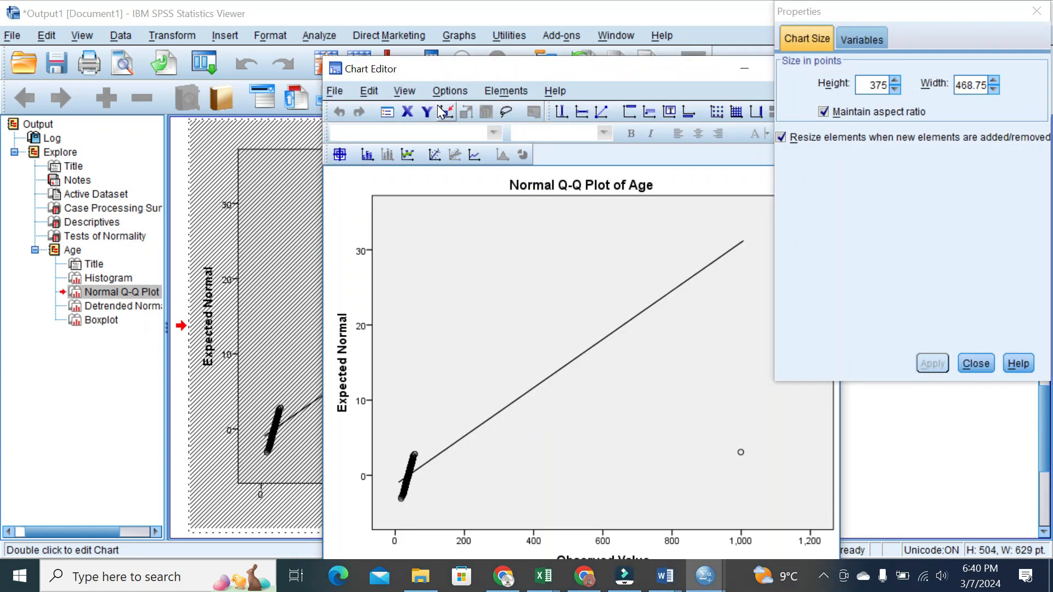
{"action": "left_click", "coordinate": [505, 111]}
{"action": "mouse_move", "coordinate": [731, 430]}
{"action": "left_mouse_down"}
{"action": "mouse_move", "coordinate": [752, 444]}
{"action": "mouse_move", "coordinate": [745, 477]}
{"action": "mouse_move", "coordinate": [727, 436]}
{"action": "left_mouse_up"}
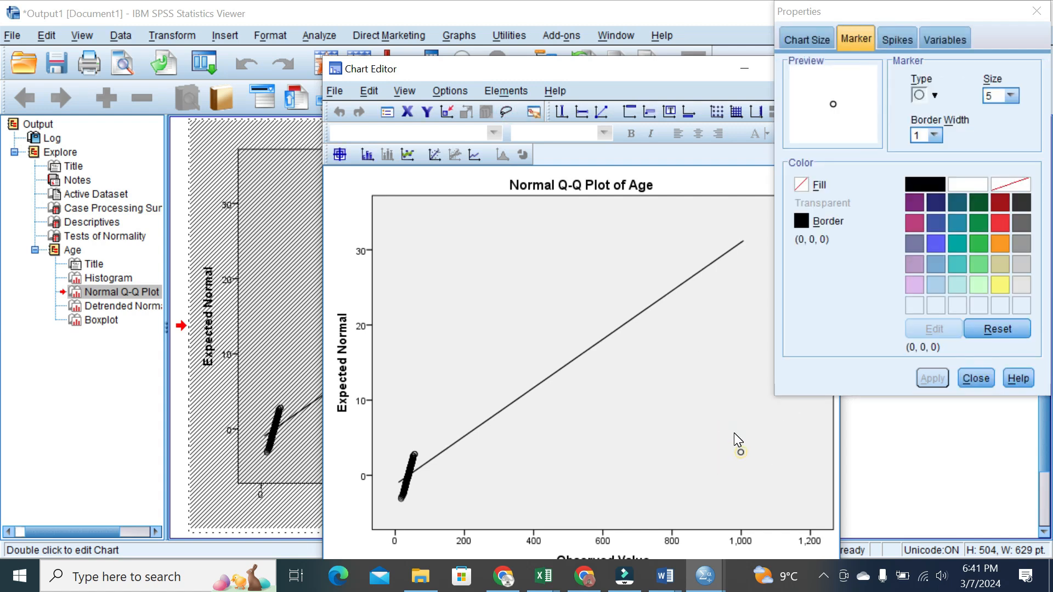
{"action": "left_click", "coordinate": [535, 113]}
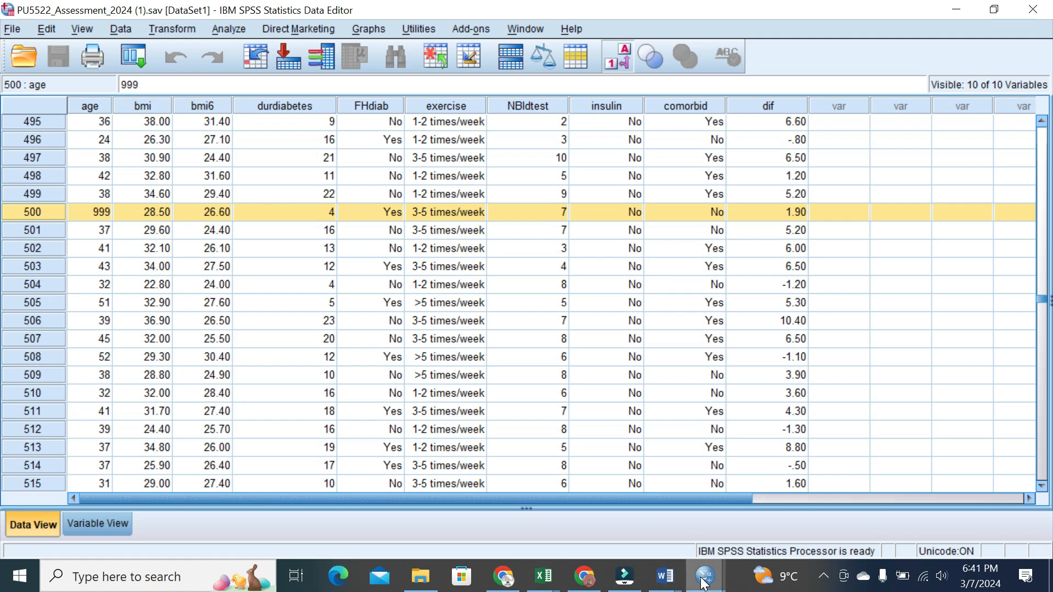
Review the age boxplot outliers (cases 890, 480, 305), then bring up the Word submission template
{"action": "mouse_move", "coordinate": [704, 576]}
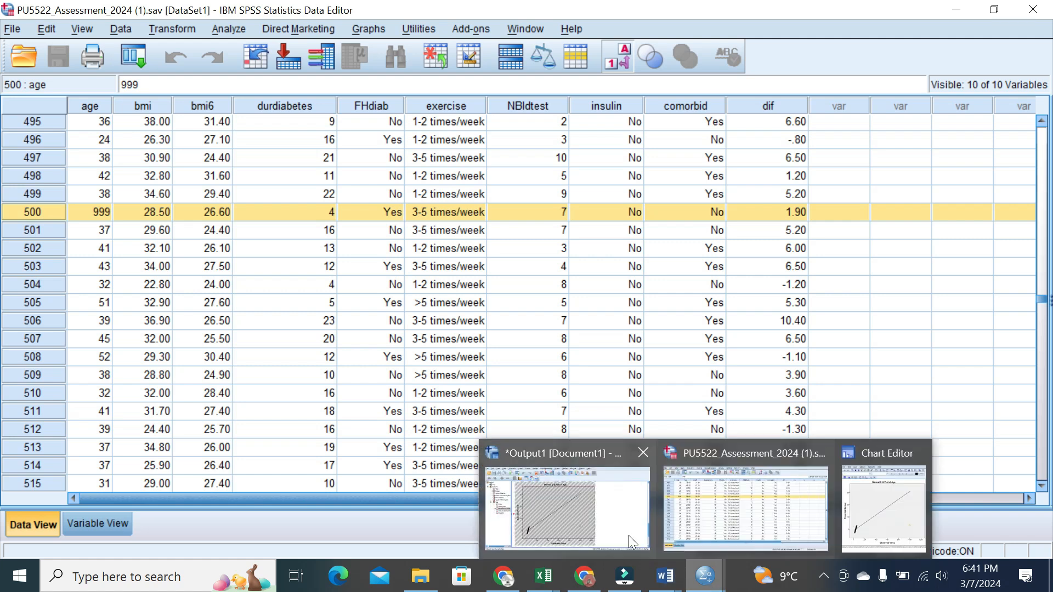
{"action": "left_click", "coordinate": [866, 499]}
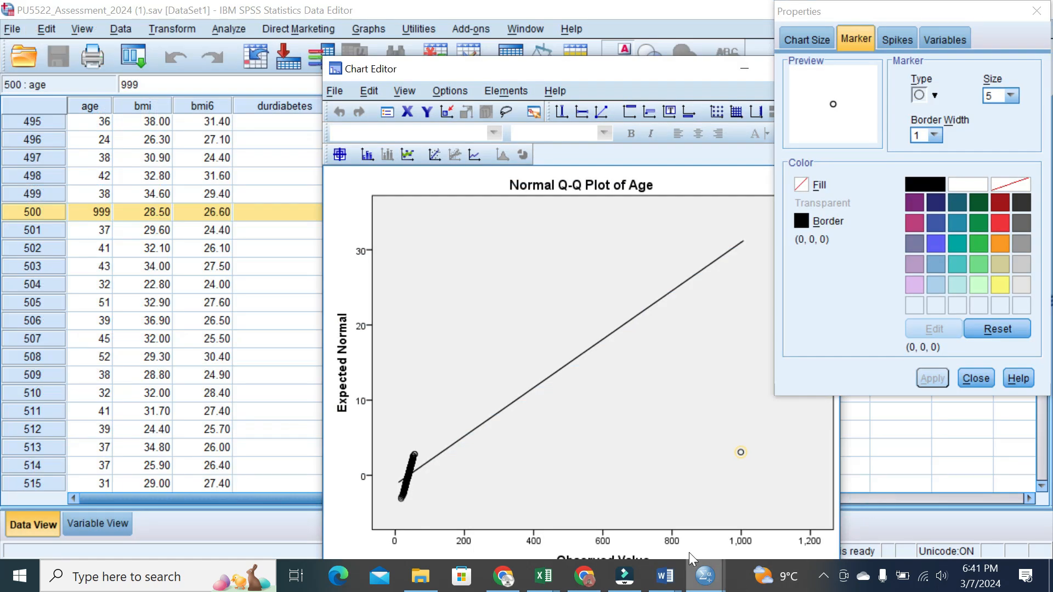
{"action": "mouse_move", "coordinate": [705, 573]}
{"action": "left_click", "coordinate": [558, 505]}
{"action": "left_click_drag", "start_coordinate": [1046, 396], "coordinate": [1046, 511]}
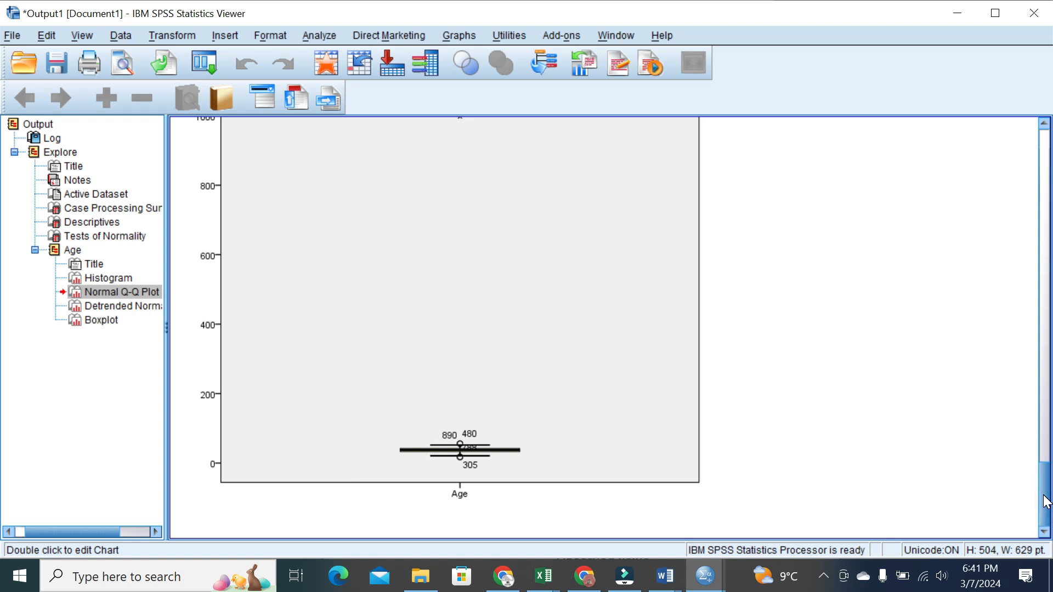
{"action": "mouse_move", "coordinate": [664, 578]}
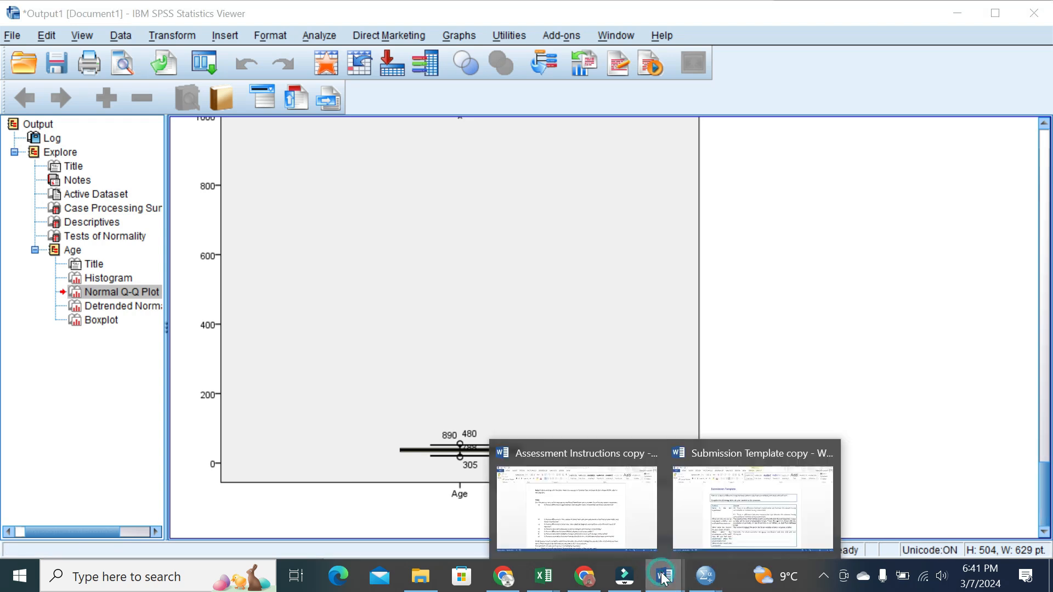
{"action": "left_click", "coordinate": [730, 500]}
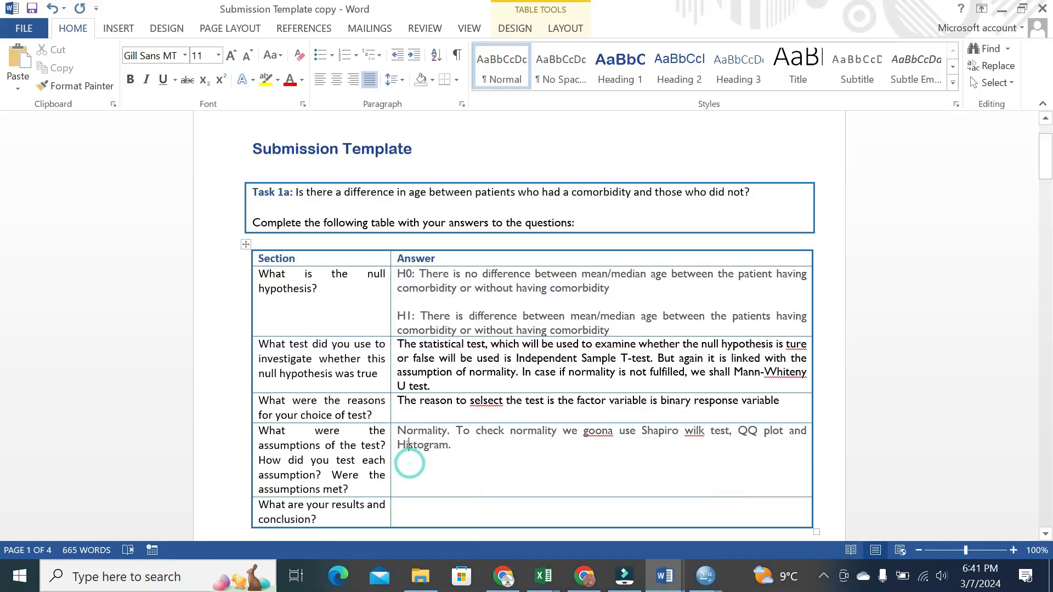
Add 'Normality assumption is not fulfilled. So a Mann-Whitney u test is recommended,' to the assumptions answer
{"action": "left_click", "coordinate": [461, 455]}
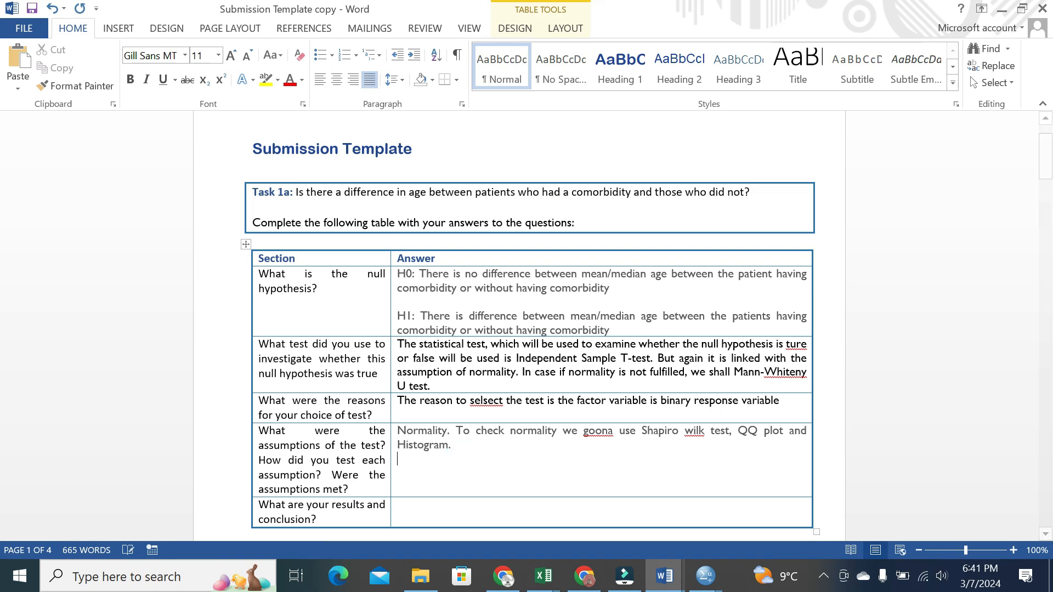
{"action": "key", "text": "Return"}
{"action": "type", "text": "Normality assu"}
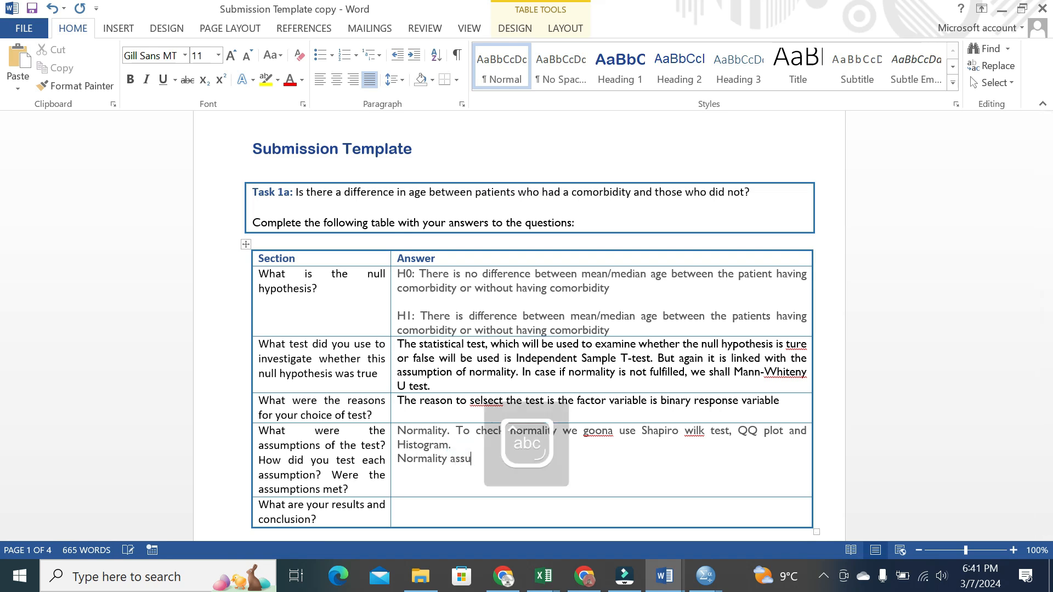
{"action": "type", "text": "mption is not"}
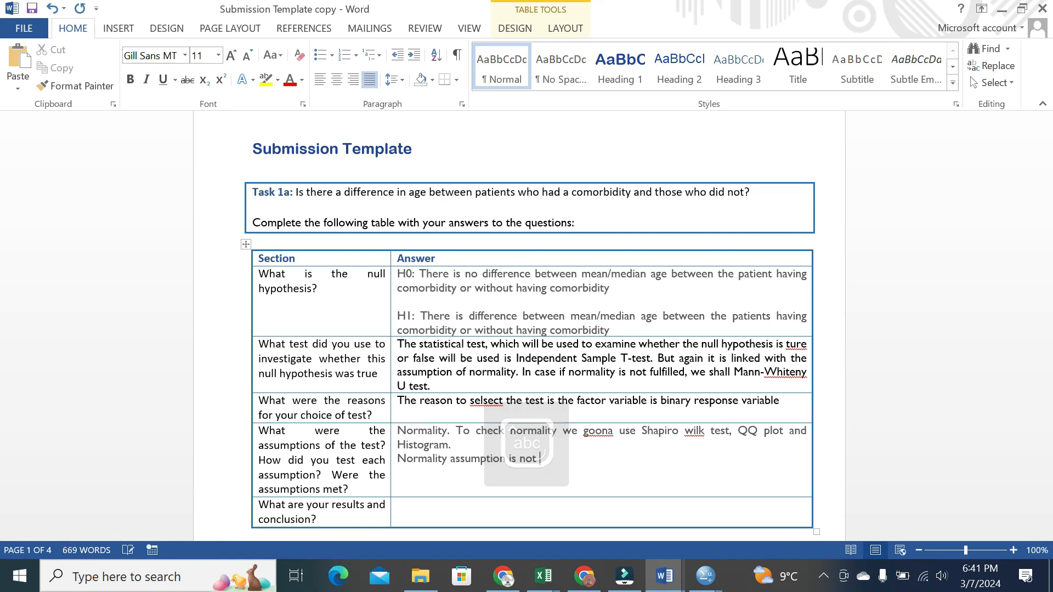
{"action": "type", "text": " fulfilled "}
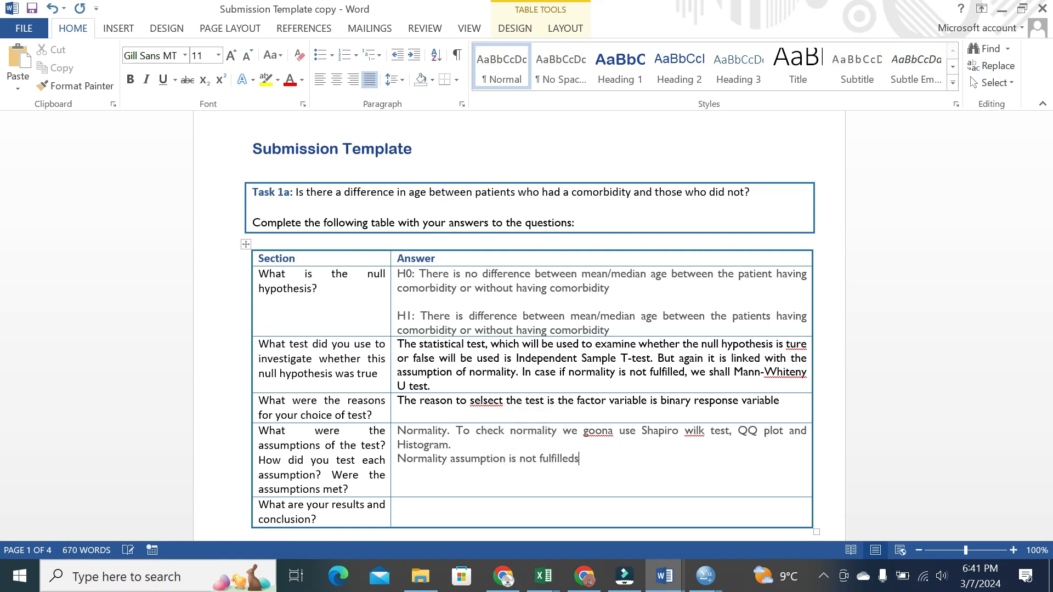
{"action": "type", "text": ". So "}
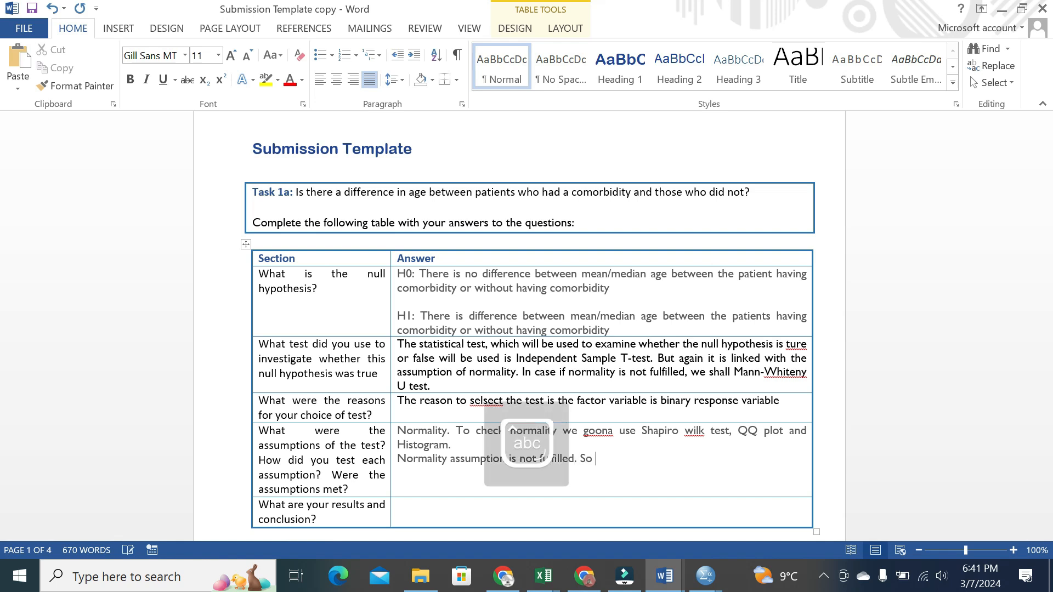
{"action": "type", "text": ", a Mann-whiteny u test i"}
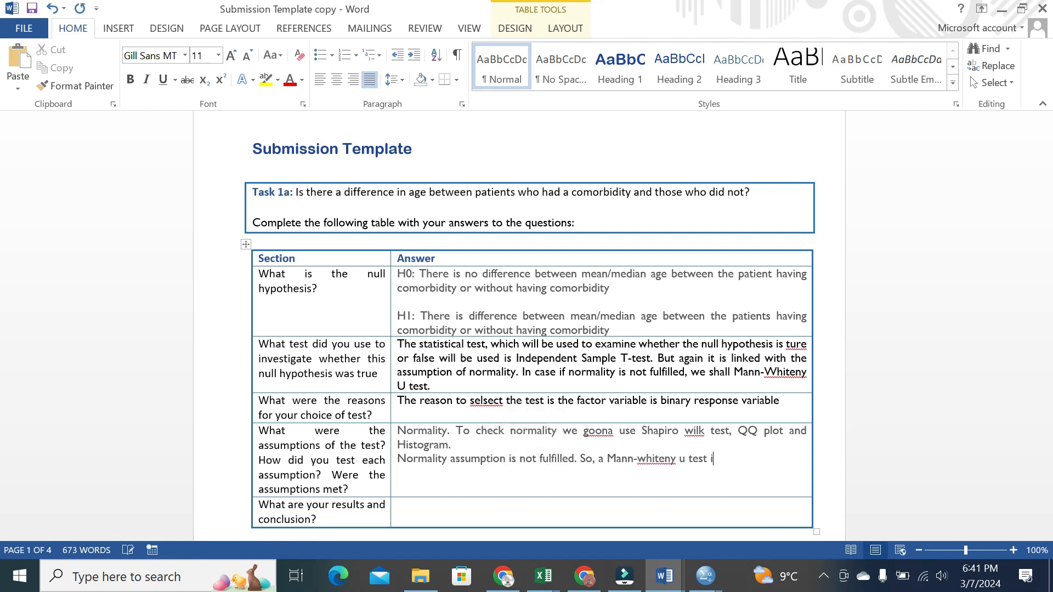
{"action": "type", "text": "s recommed"}
{"action": "key", "text": "BackSpace"}
{"action": "type", "text": "nded,"}
Add a 'Homogeneity of Variance' line, correcting the misspelling via the spelling suggestion
{"action": "key", "text": "Return"}
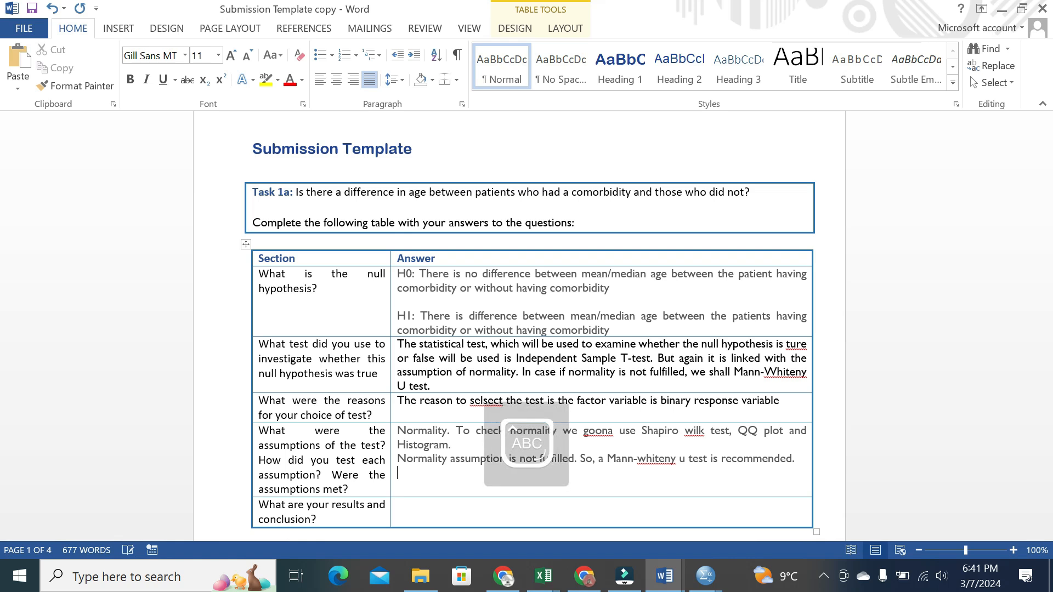
{"action": "type", "text": "Homogenity of V"}
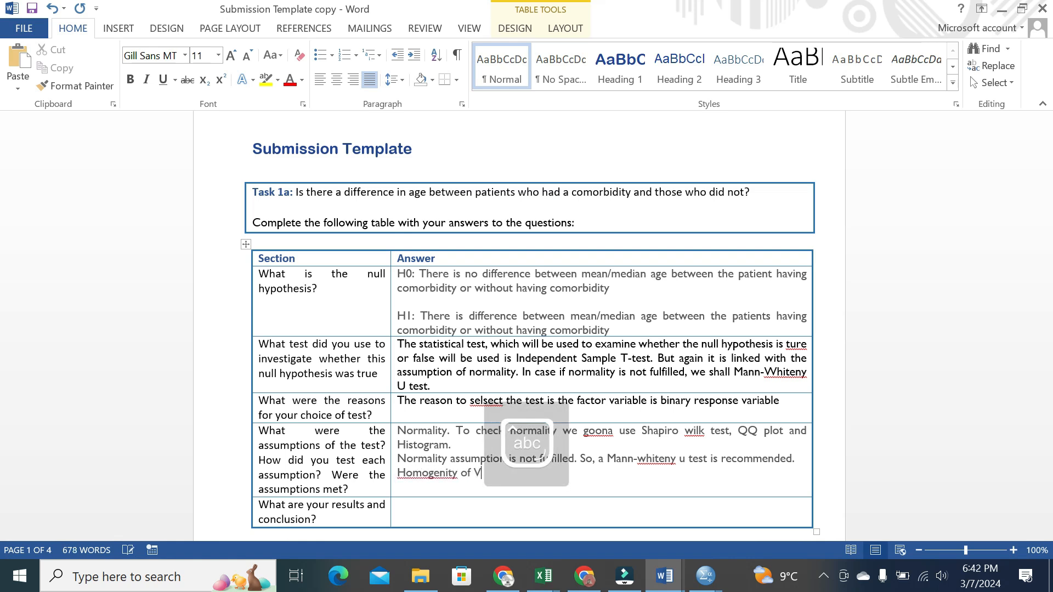
{"action": "type", "text": "ariance"}
{"action": "right_click", "coordinate": [433, 474]}
{"action": "left_click", "coordinate": [507, 387]}
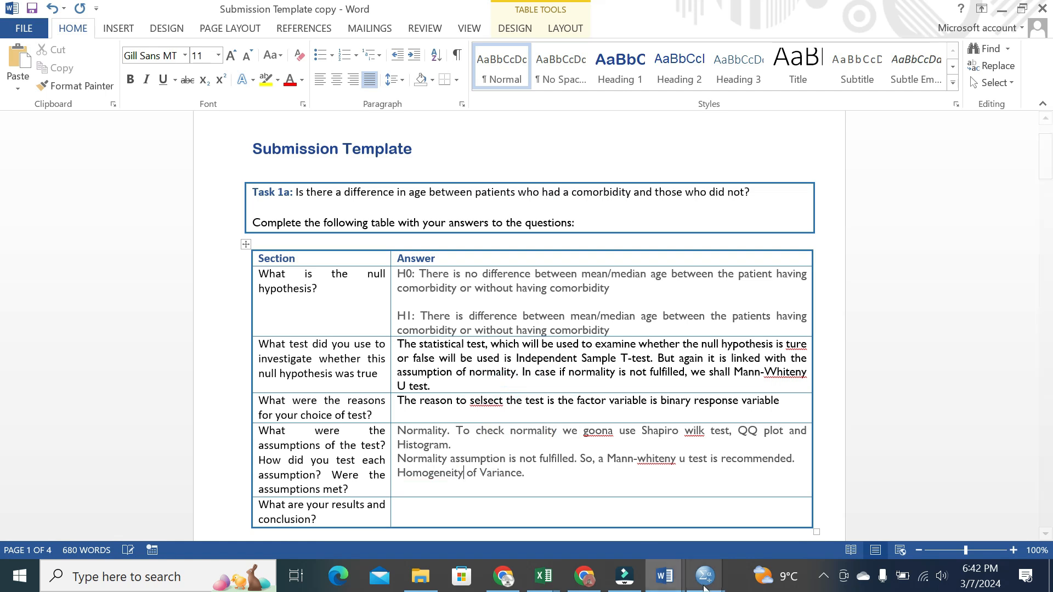
Run a one-way ANOVA with Age as dependent variable and Comorbidity as factor
{"action": "mouse_move", "coordinate": [706, 589]}
{"action": "left_click", "coordinate": [763, 513]}
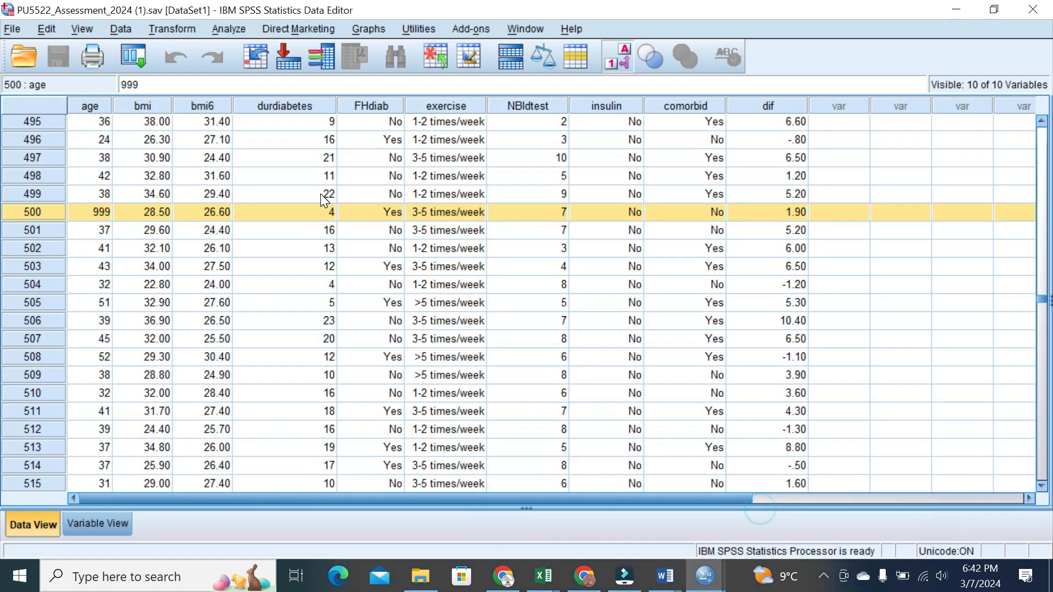
{"action": "left_click", "coordinate": [250, 29]}
{"action": "mouse_move", "coordinate": [288, 110]}
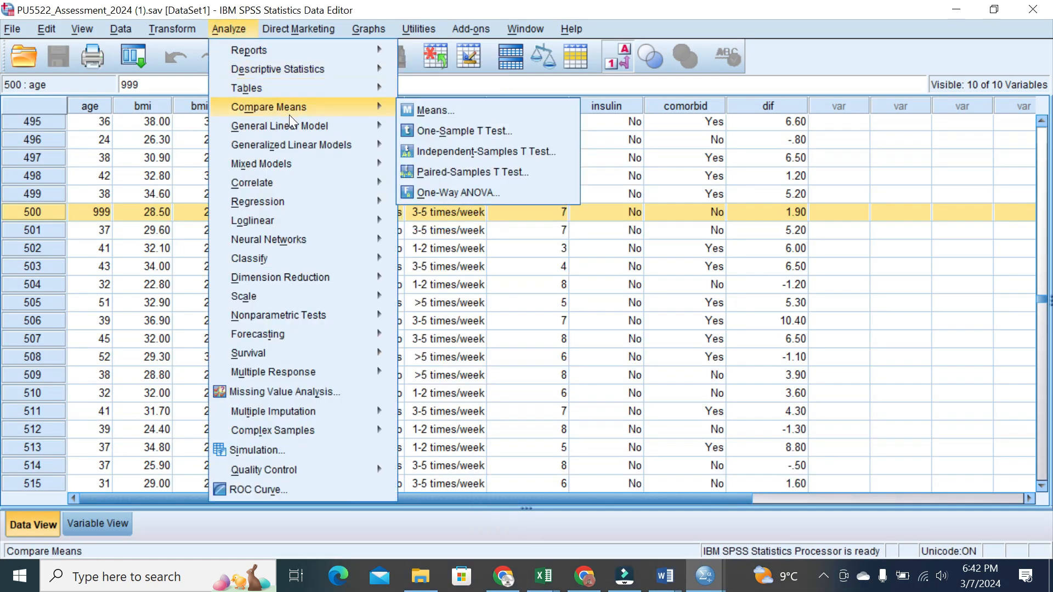
{"action": "left_click", "coordinate": [455, 191]}
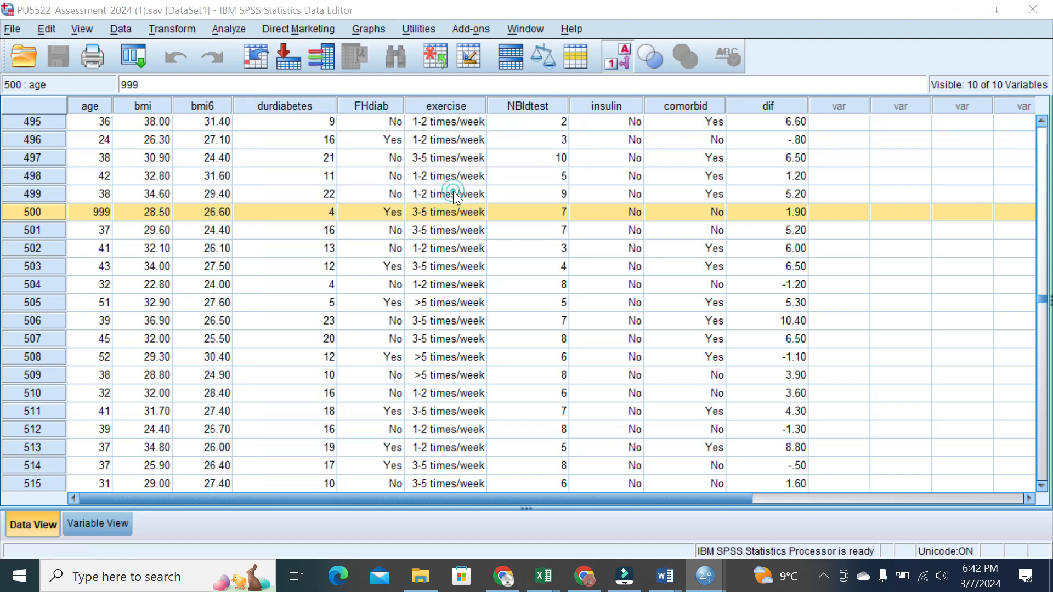
{"action": "left_click", "coordinate": [492, 264]}
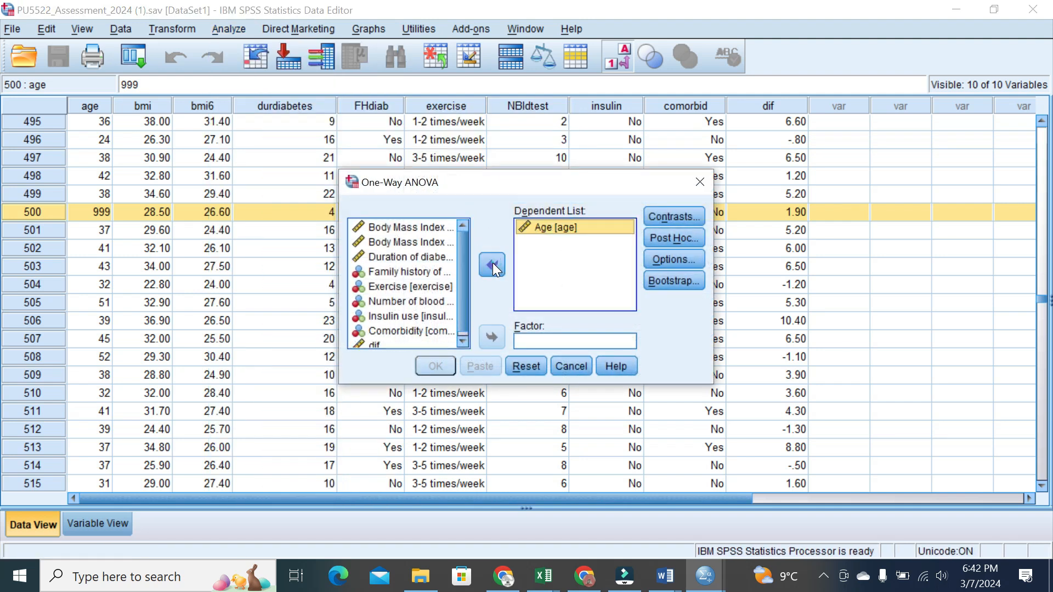
{"action": "scroll", "coordinate": [466, 264], "scroll_direction": "down", "scroll_amount": 1}
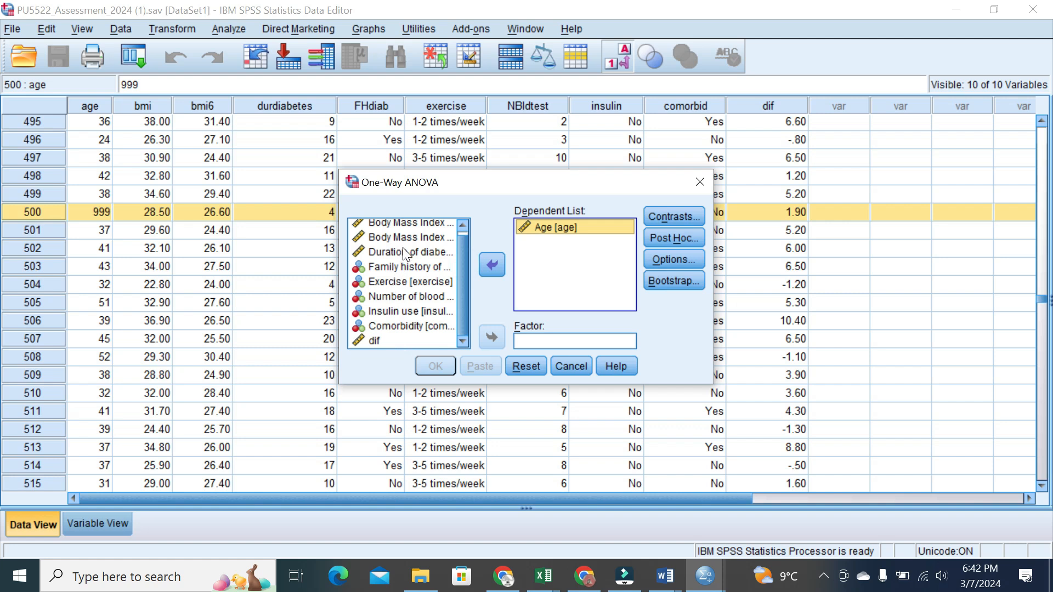
{"action": "left_click", "coordinate": [412, 328]}
{"action": "left_click", "coordinate": [496, 338]}
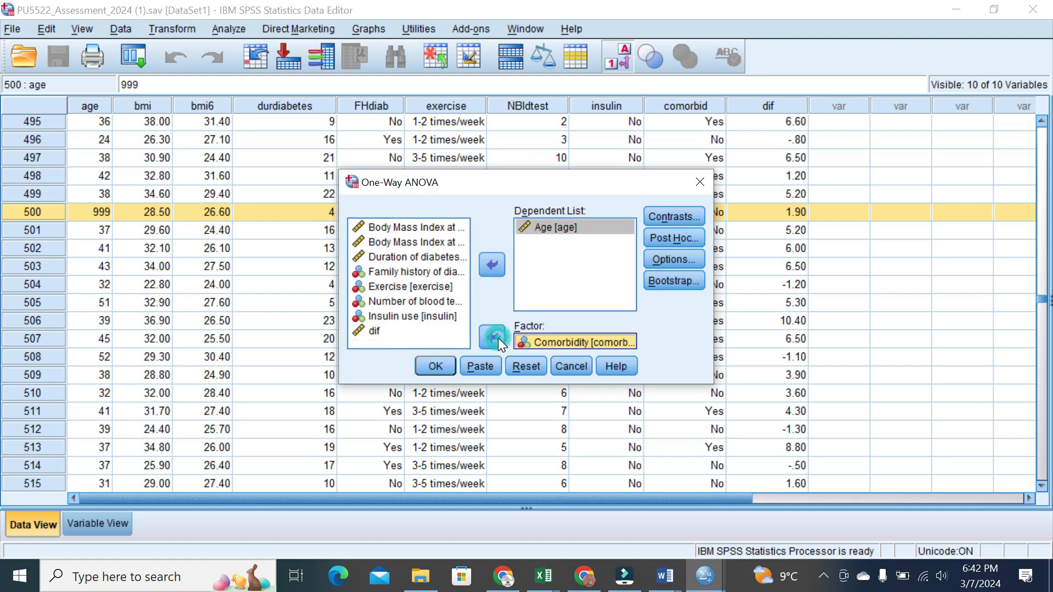
{"action": "left_click", "coordinate": [436, 367]}
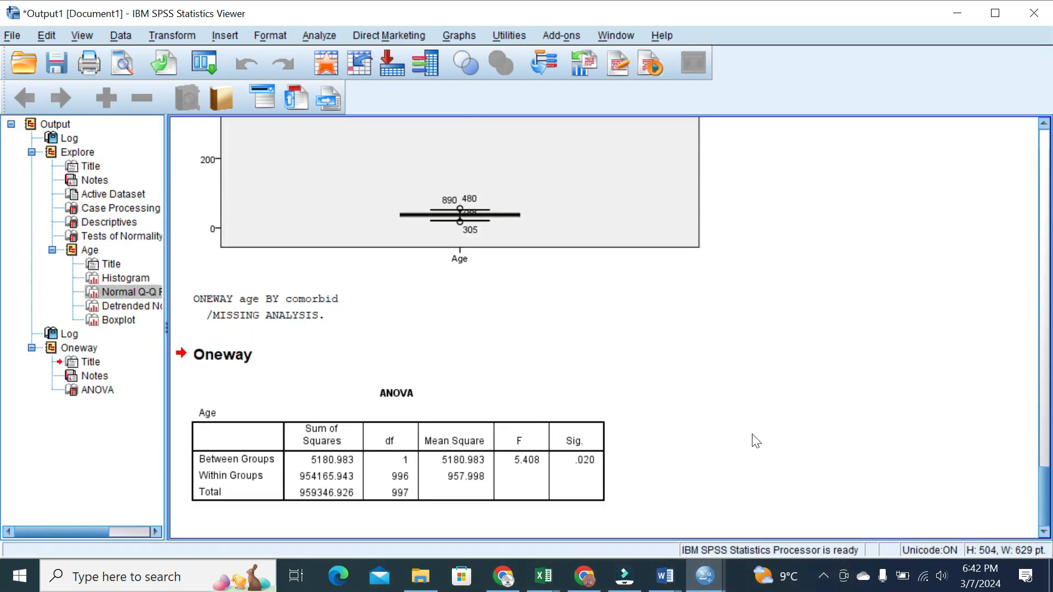
Rerun the ANOVA with the homogeneity of variance test enabled in Options
{"action": "left_click", "coordinate": [320, 37]}
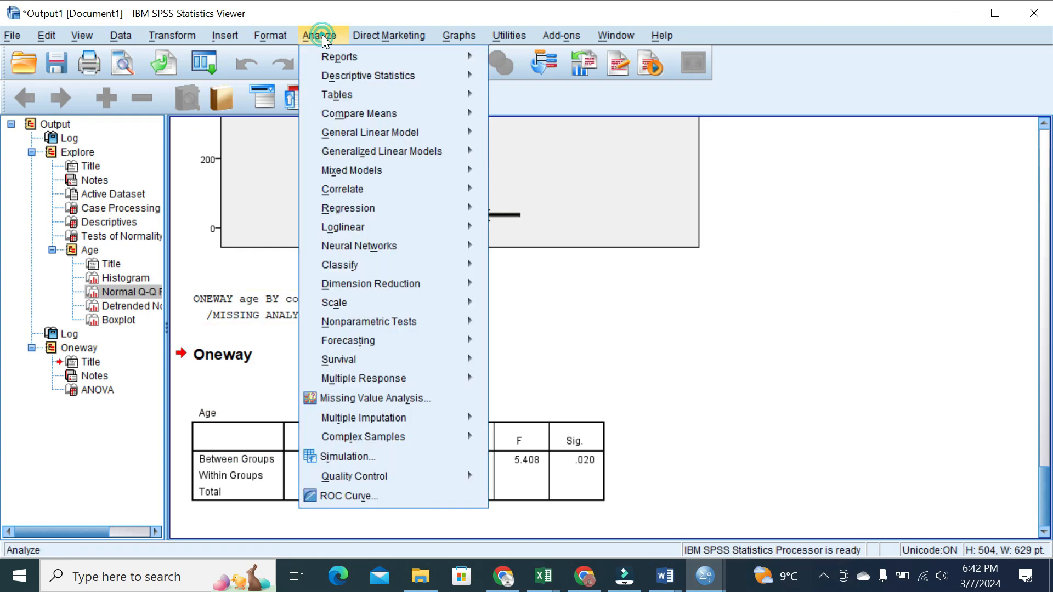
{"action": "mouse_move", "coordinate": [359, 113]}
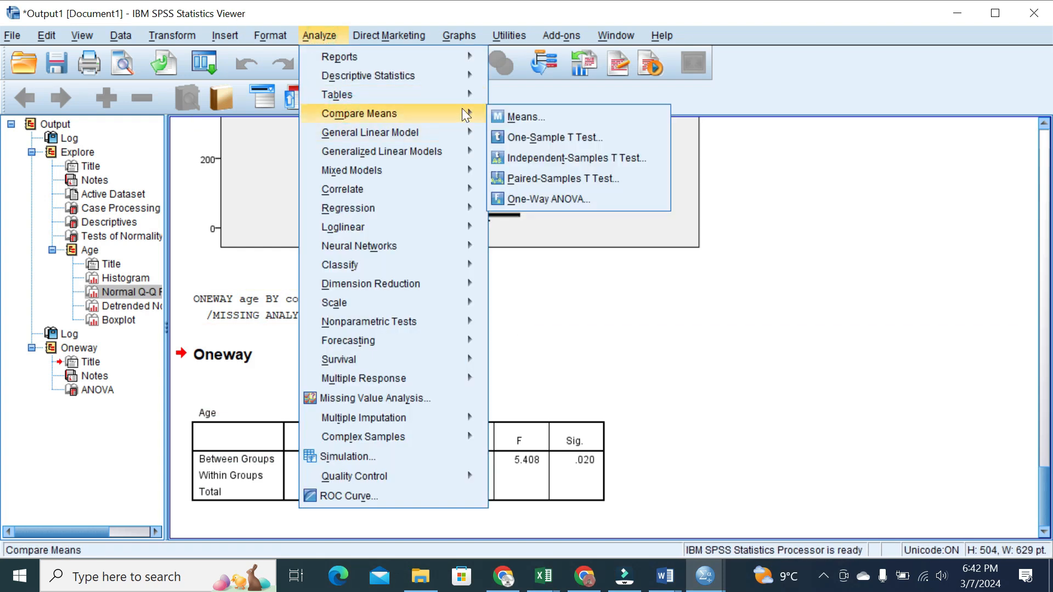
{"action": "left_click", "coordinate": [528, 197]}
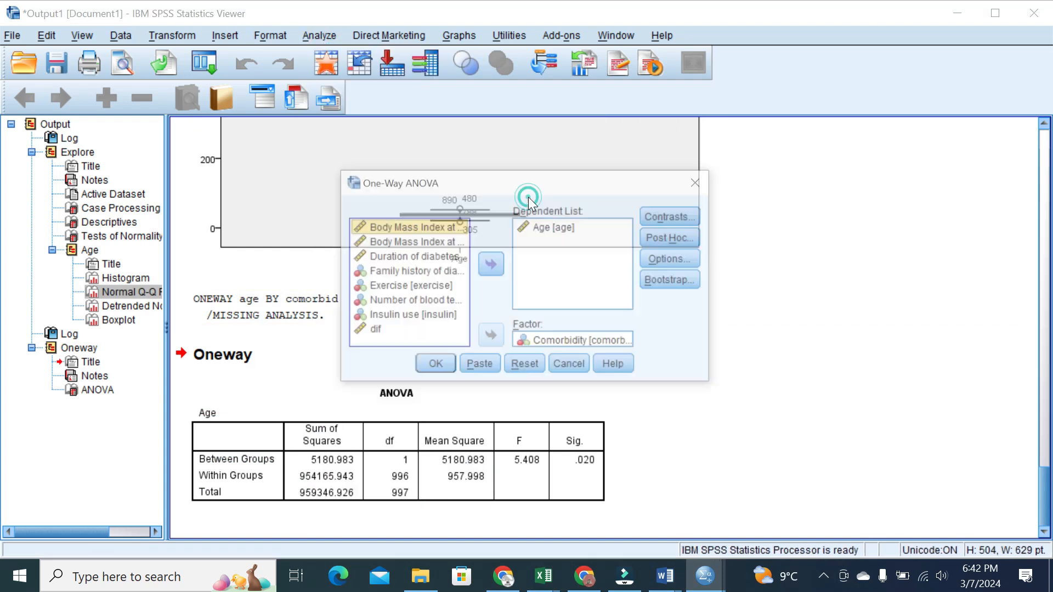
{"action": "left_click", "coordinate": [679, 261]}
{"action": "left_click", "coordinate": [475, 242]}
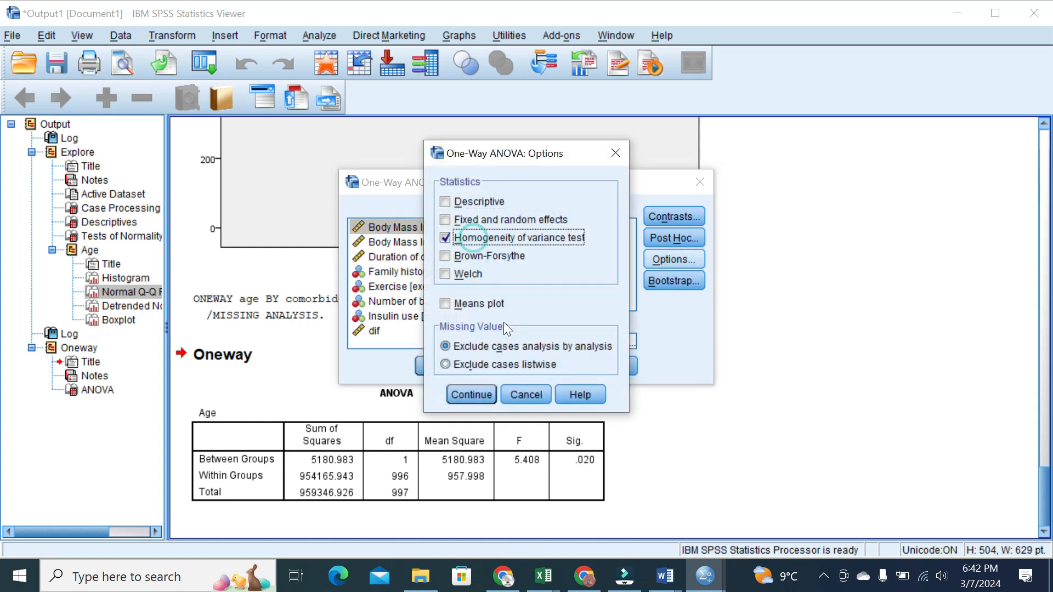
{"action": "left_click", "coordinate": [482, 395]}
{"action": "left_click", "coordinate": [434, 364]}
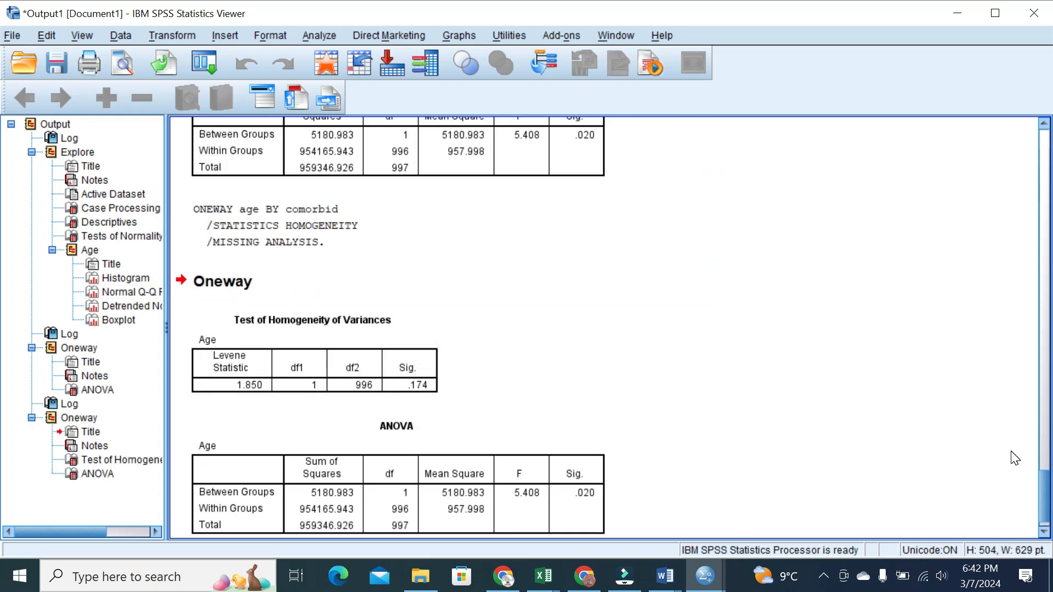
{"action": "left_click_drag", "start_coordinate": [1042, 502], "coordinate": [1045, 528]}
{"action": "left_click", "coordinate": [399, 322]}
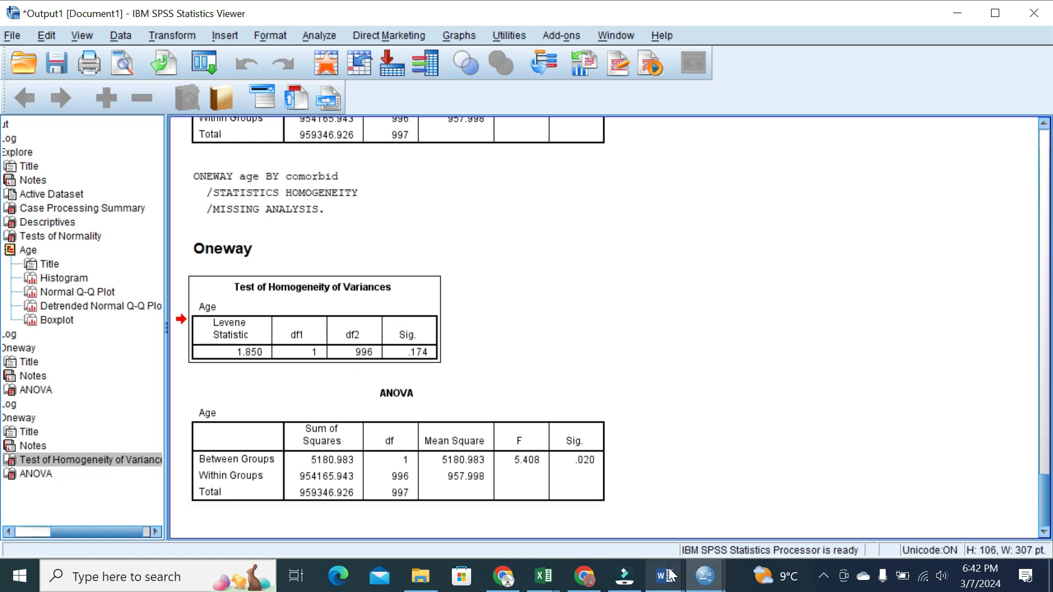
{"action": "mouse_move", "coordinate": [665, 576]}
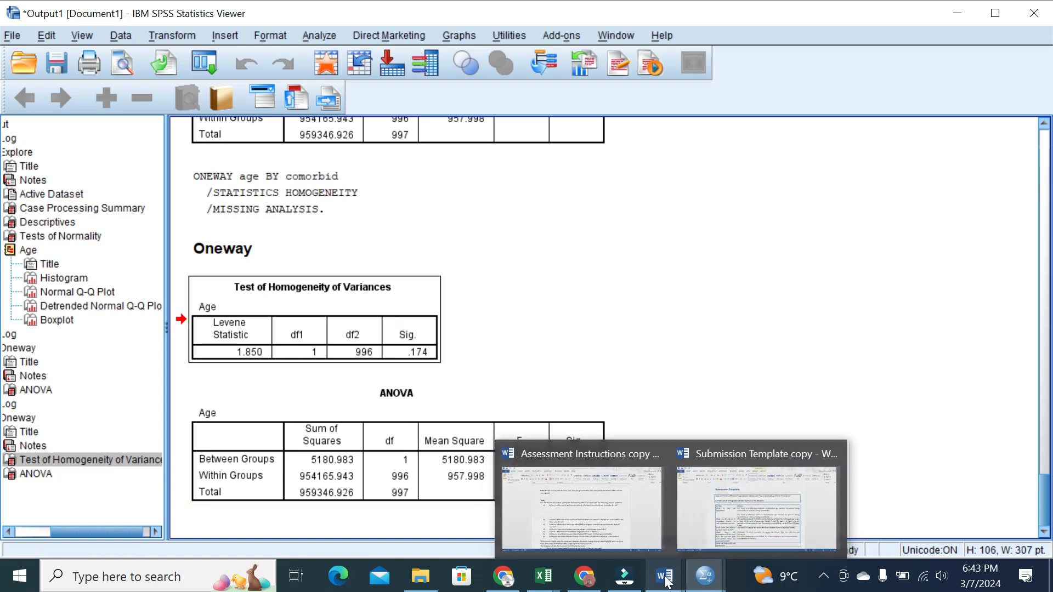
Add a paragraph: without normality results aren't reliable, so the non-parametric Mann-Whitney u test is used
{"action": "left_click", "coordinate": [768, 493]}
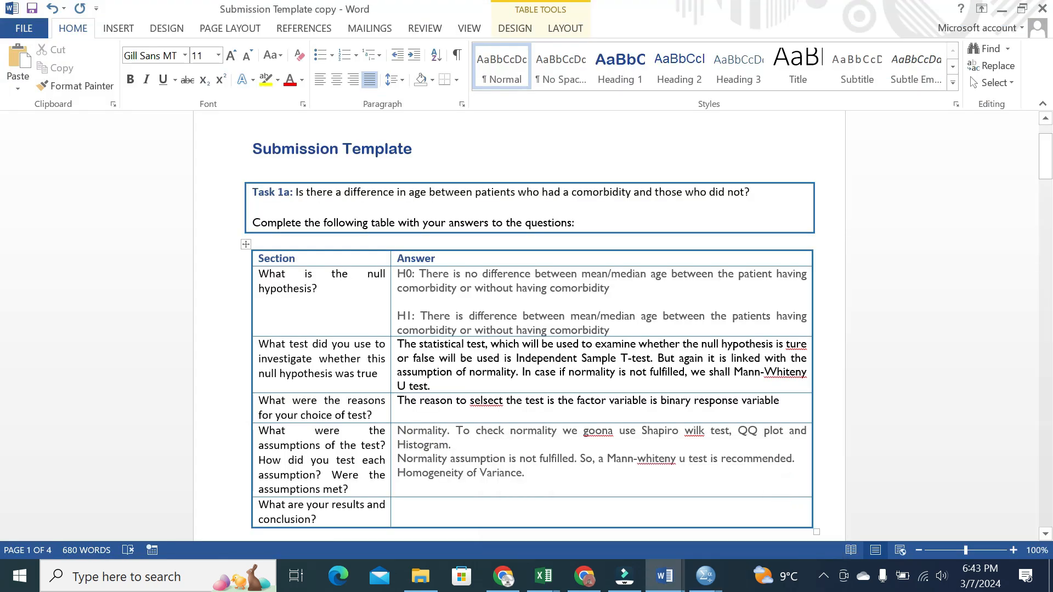
{"action": "left_click", "coordinate": [538, 486]}
{"action": "key", "text": "Return"}
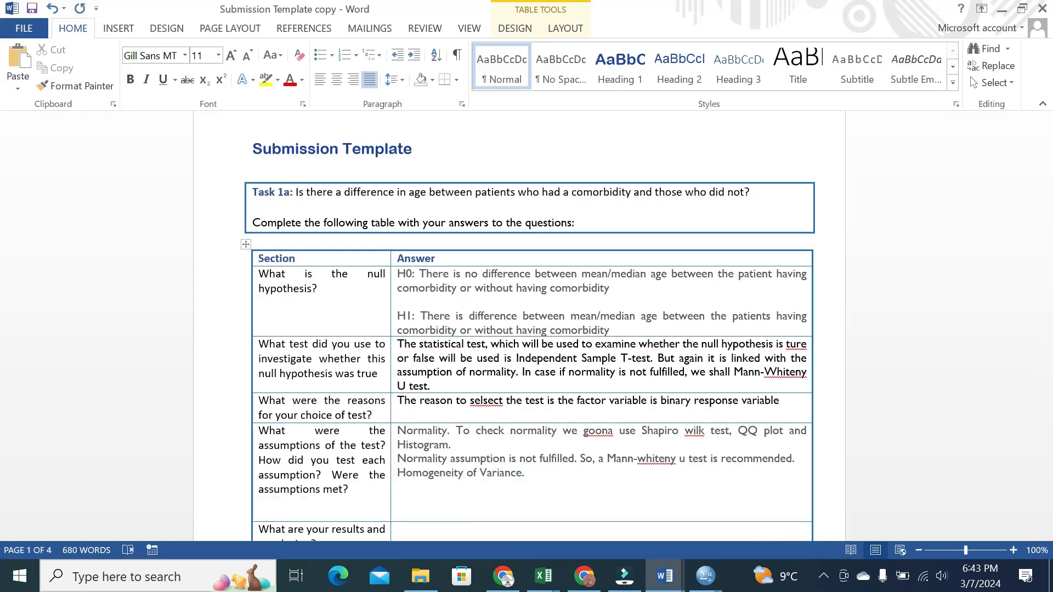
{"action": "type", "text": "If no"}
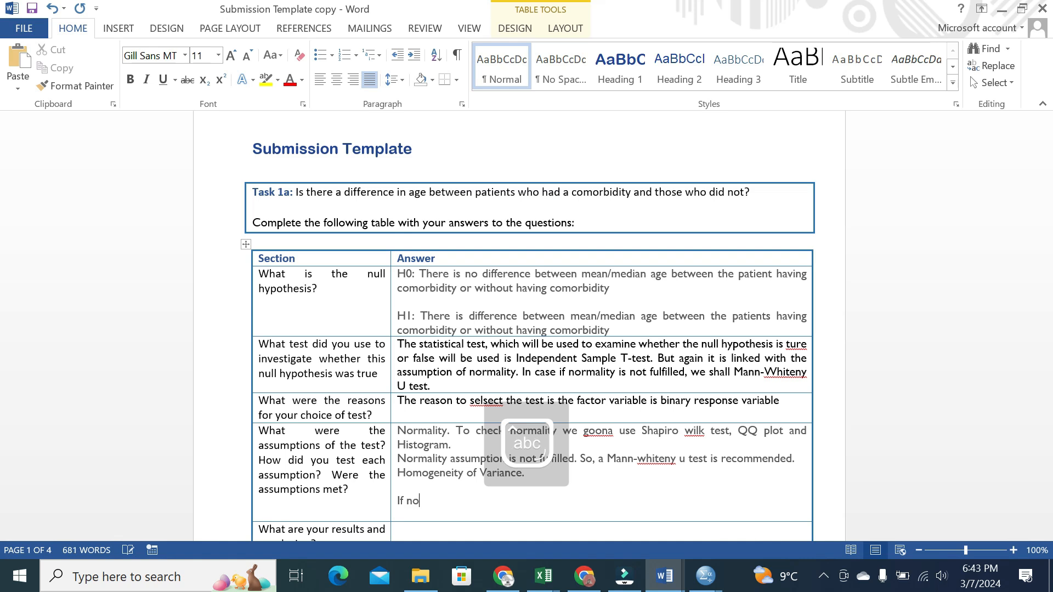
{"action": "type", "text": "rmality assumption is not met, th"}
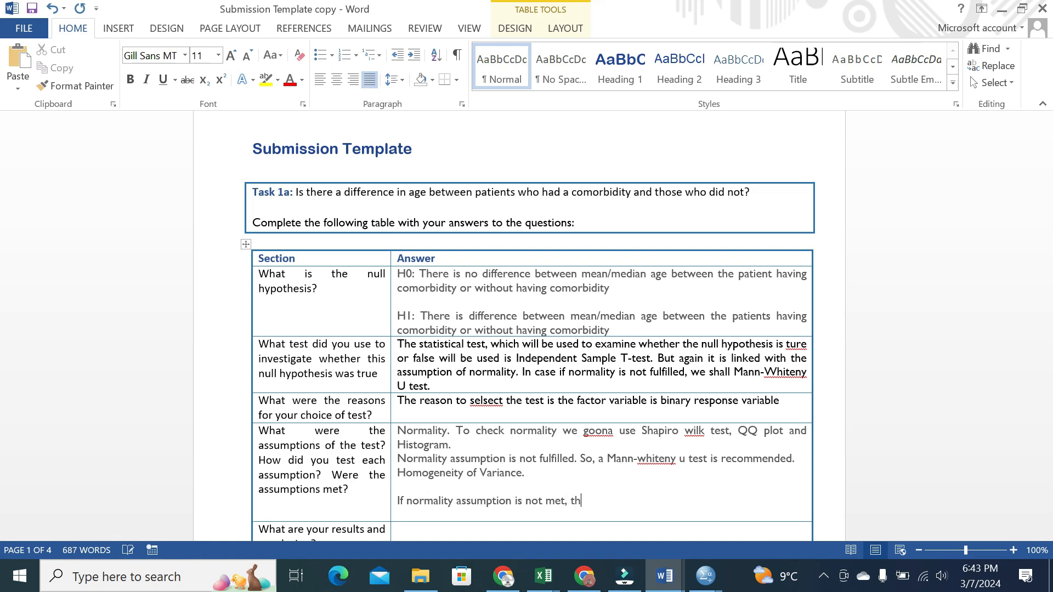
{"action": "type", "text": "en the statistical results are "}
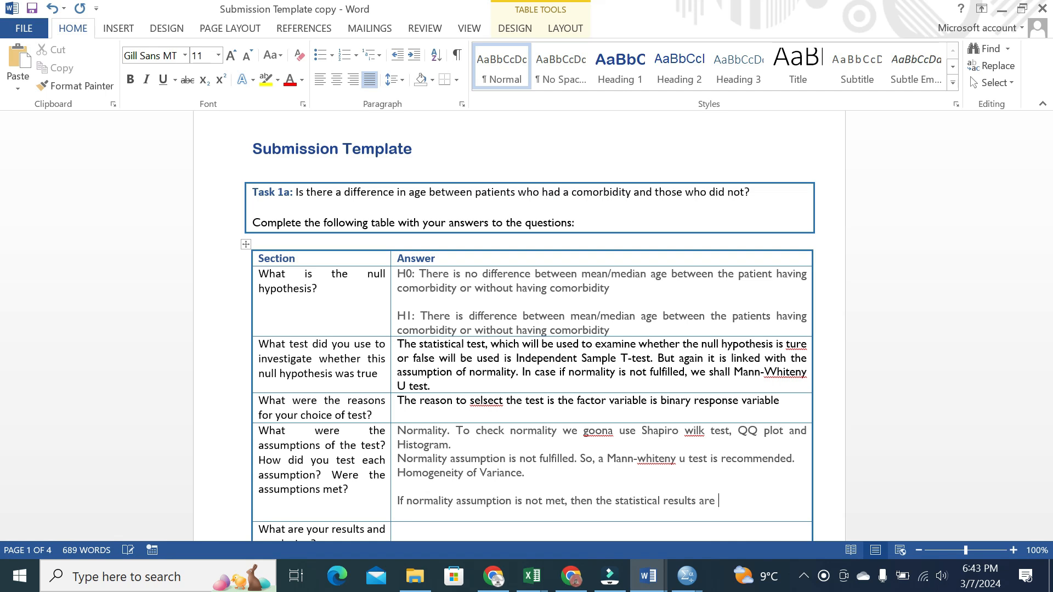
{"action": "type", "text": "not reliable. That is the reason we shall be using"}
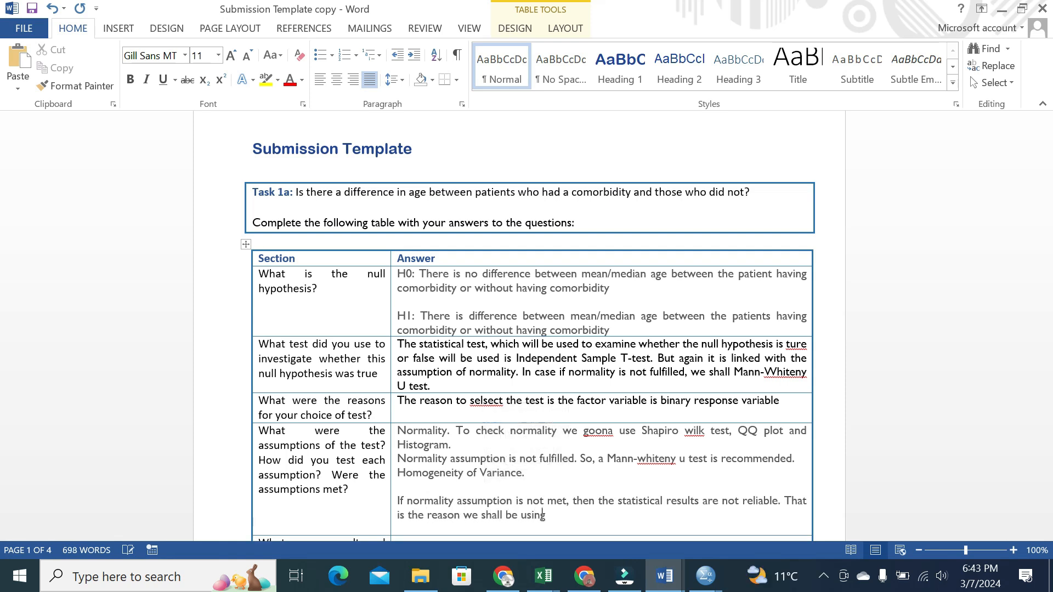
{"action": "type", "text": " non-parametric test"}
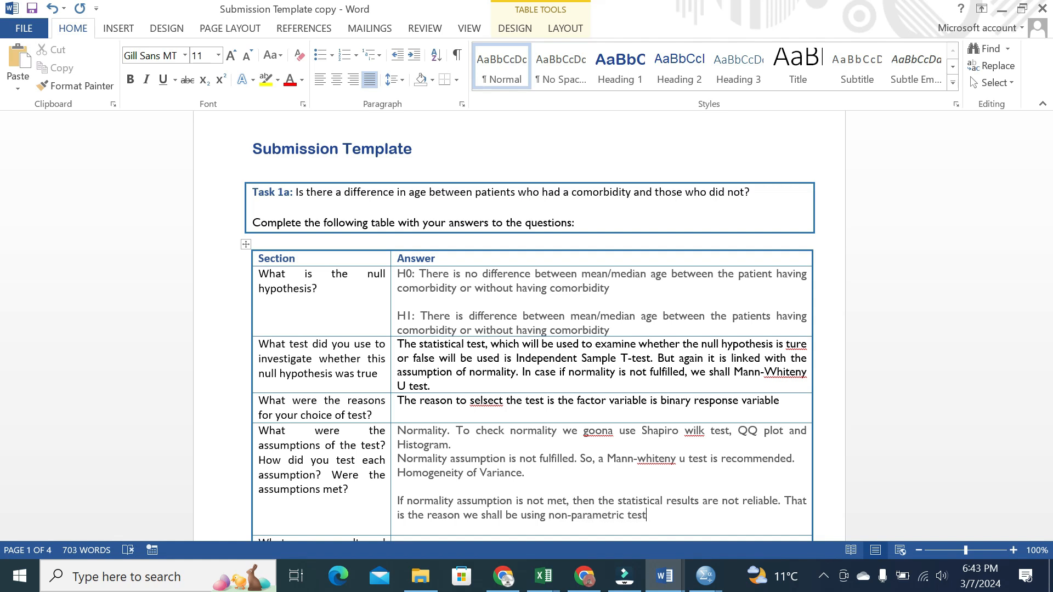
{"action": "type", "text": ", which is the W"}
{"action": "key", "text": "BackSpace"}
{"action": "type", "text": "M"}
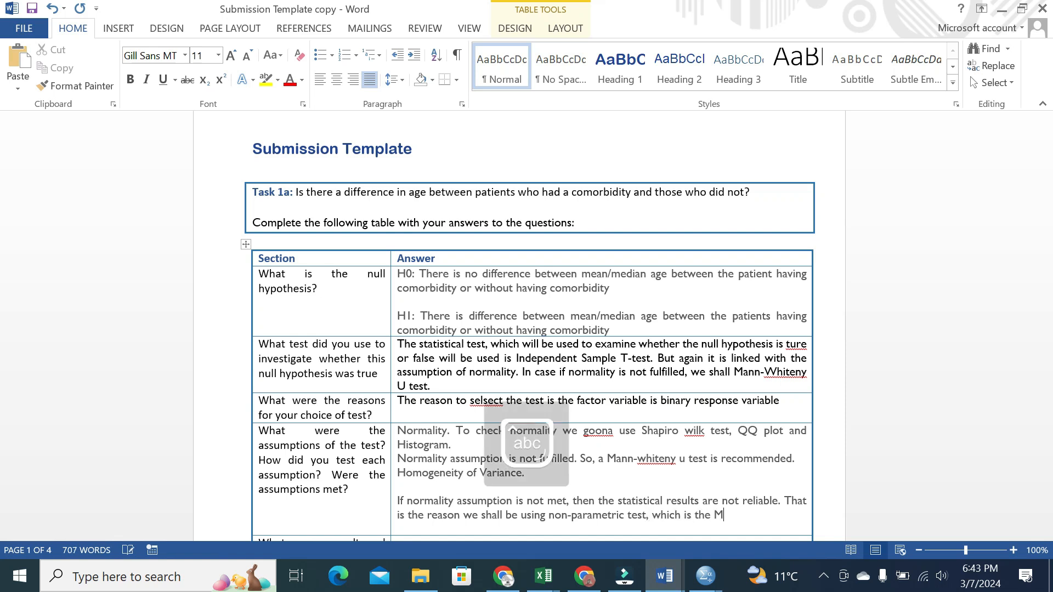
{"action": "type", "text": "ann-Whiteny u test. Rem"}
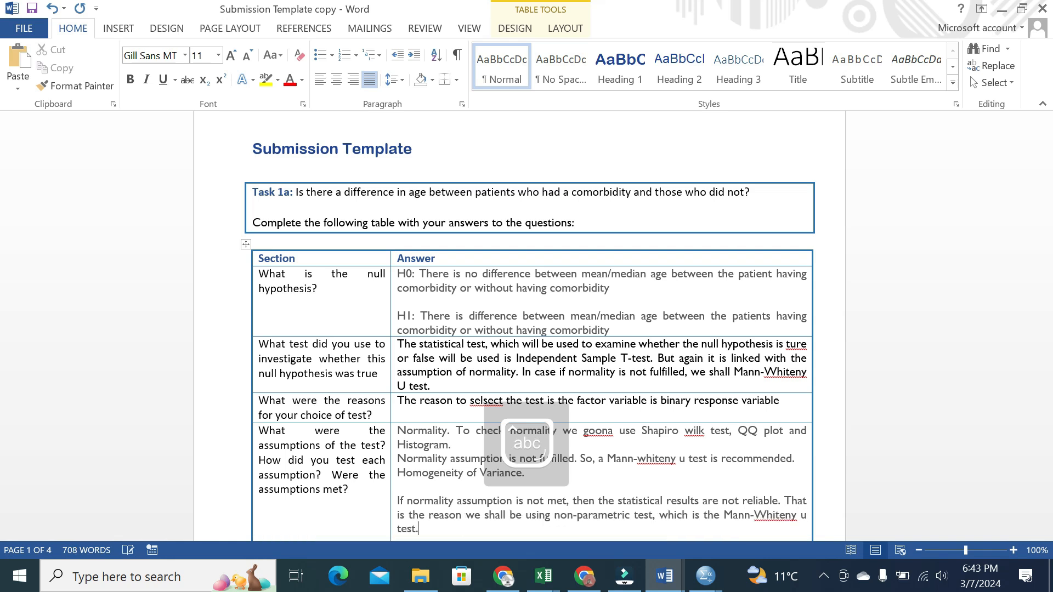
{"action": "key", "text": "BackSpace"}
{"action": "key", "text": "BackSpace"}
{"action": "key", "text": "BackSpace"}
{"action": "left_click_drag", "start_coordinate": [1044, 164], "coordinate": [1044, 188]}
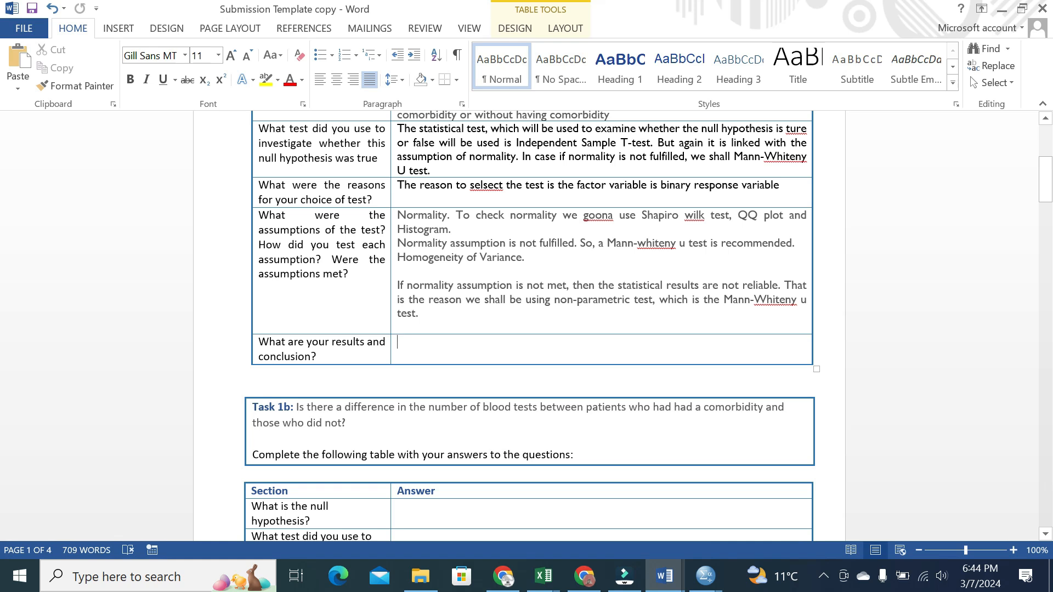
Type 'Results should be in APA 7th edition' in the results and conclusion answer cell
{"action": "key", "text": "Caps_Lock"}
{"action": "type", "text": "Rem"}
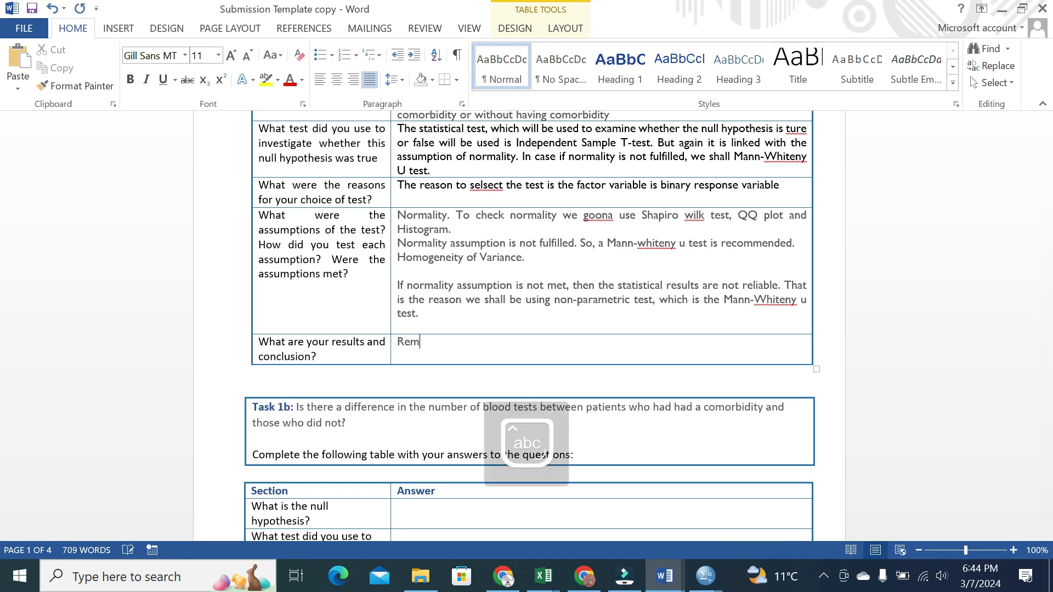
{"action": "key", "text": "BackSpace"}
{"action": "key", "text": "Caps_Lock"}
{"action": "type", "text": "uSE"}
{"action": "key", "text": "BackSpace"}
{"action": "key", "text": "BackSpace"}
{"action": "key", "text": "BackSpace"}
{"action": "type", "text": "R"}
{"action": "key", "text": "Caps_Lock"}
{"action": "type", "text": "esults"}
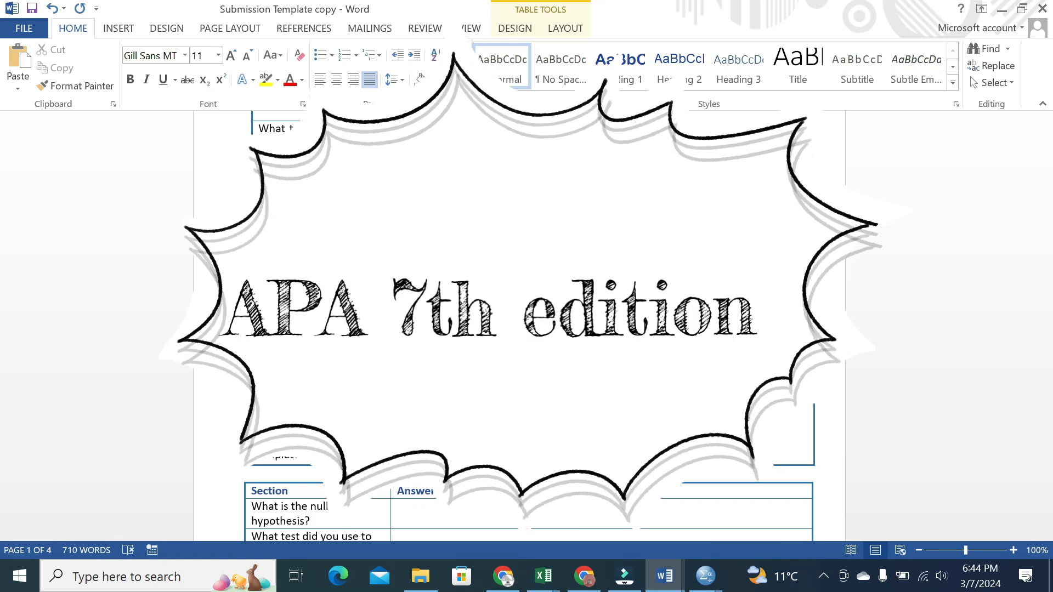
{"action": "type", "text": "should be in APA"}
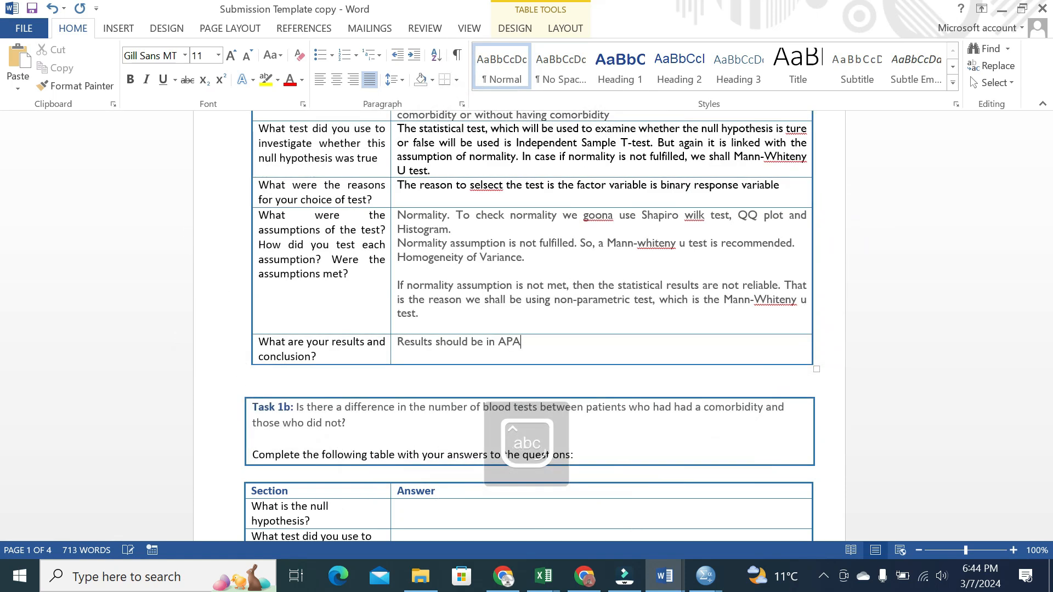
{"action": "type", "text": " 7th edition"}
Bring the SPSS data editor forward and dismiss the leftover value labels box
{"action": "left_click", "coordinate": [705, 575]}
{"action": "left_click", "coordinate": [762, 531]}
{"action": "key", "text": "Escape"}
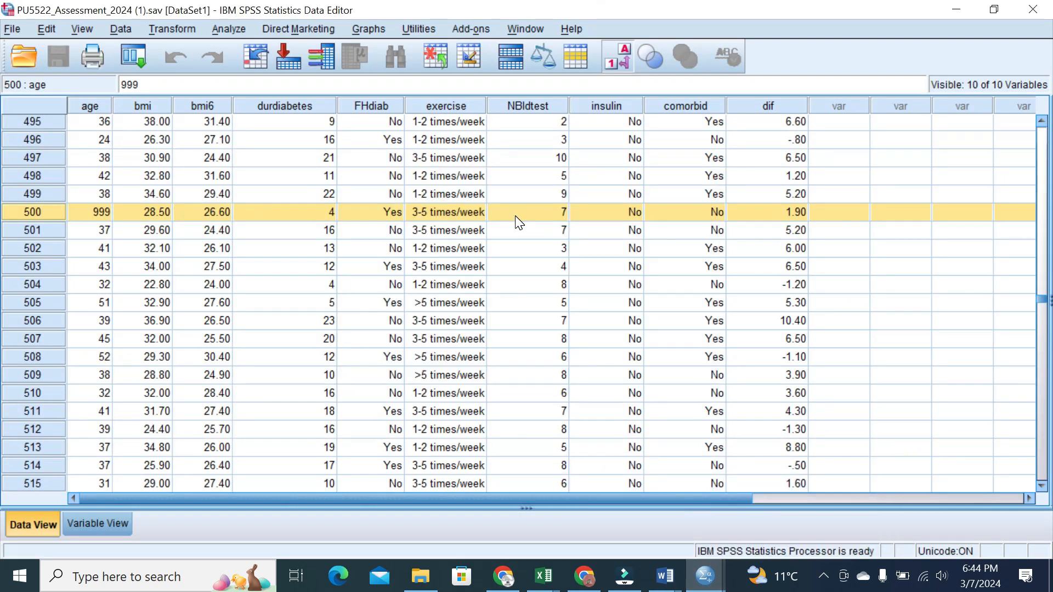
{"action": "left_click", "coordinate": [225, 28]}
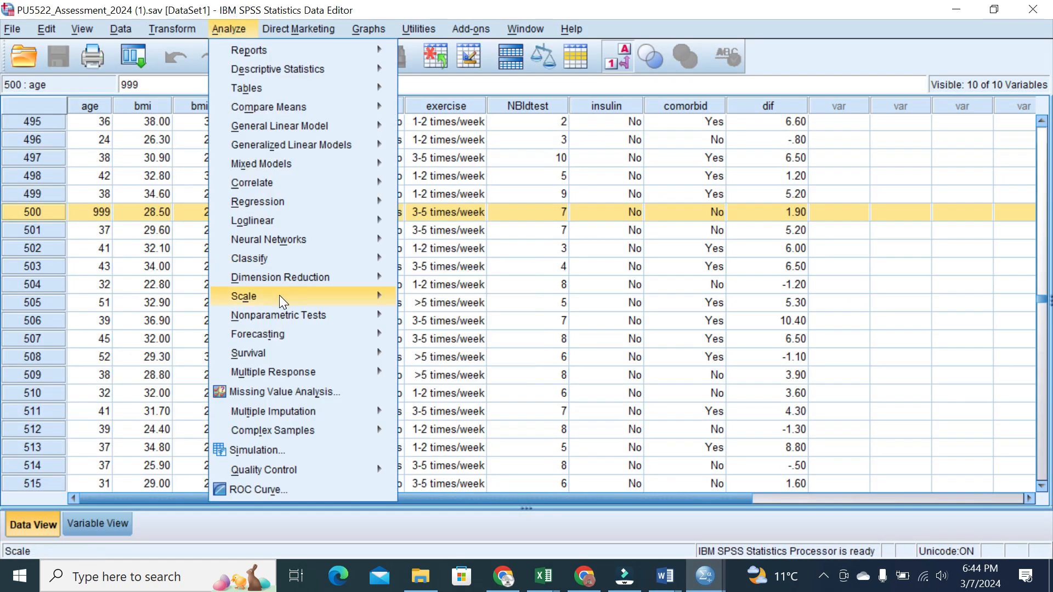
{"action": "mouse_move", "coordinate": [282, 107]}
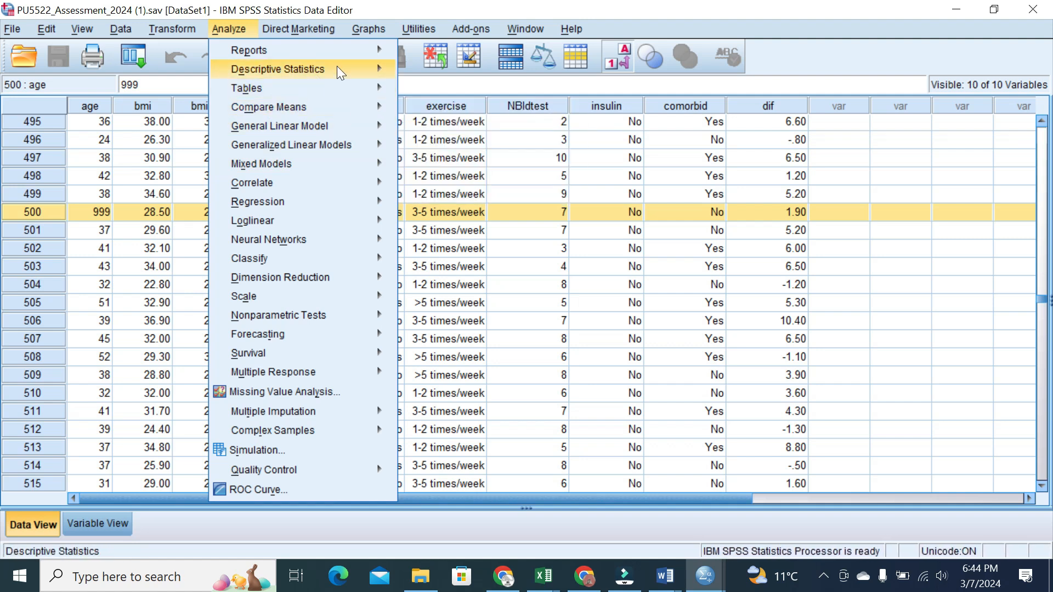
{"action": "left_click", "coordinate": [533, 309]}
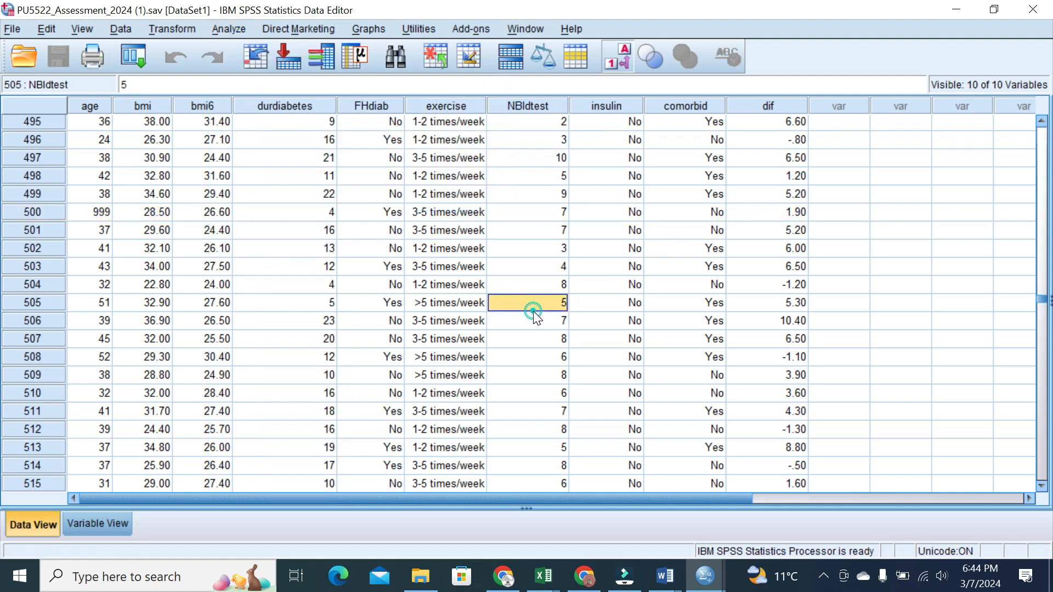
Set up an Independent-Samples T Test of Age grouped by Comorbidity, with Variable View behind it
{"action": "left_click", "coordinate": [221, 28]}
{"action": "mouse_move", "coordinate": [275, 105]}
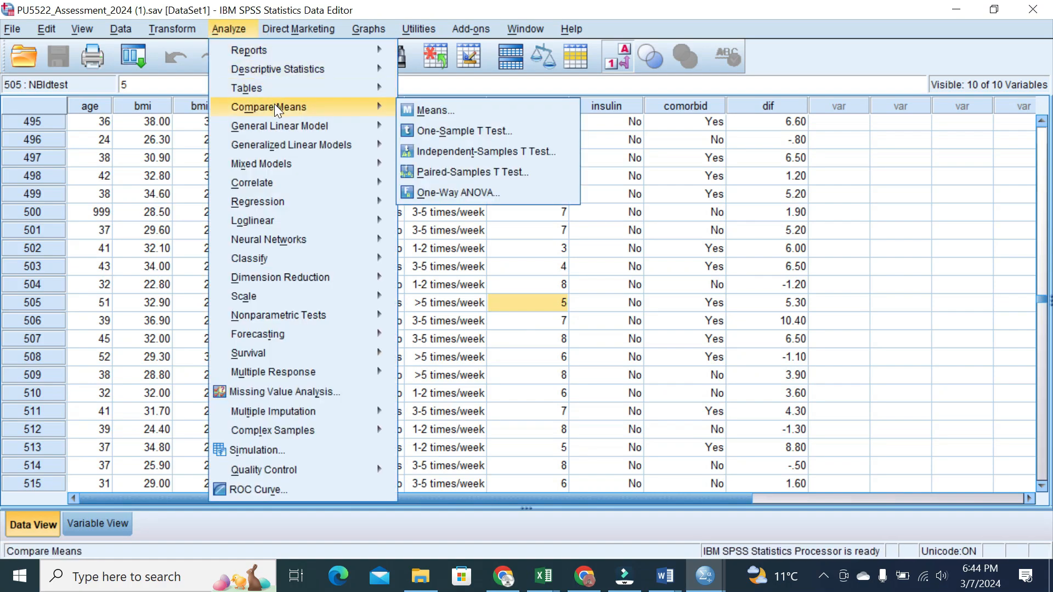
{"action": "left_click", "coordinate": [452, 152]}
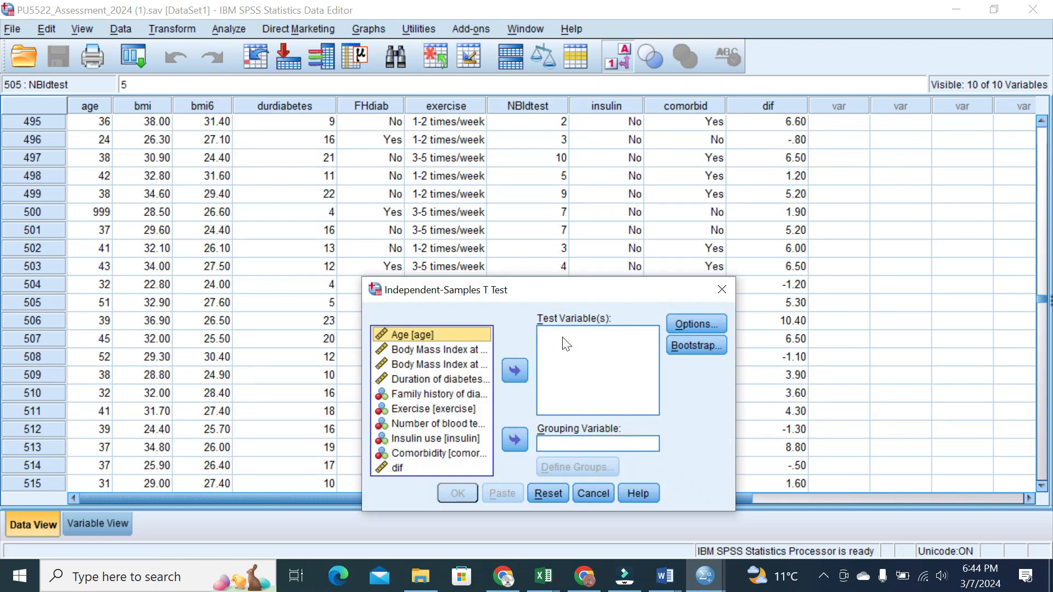
{"action": "left_click", "coordinate": [512, 373]}
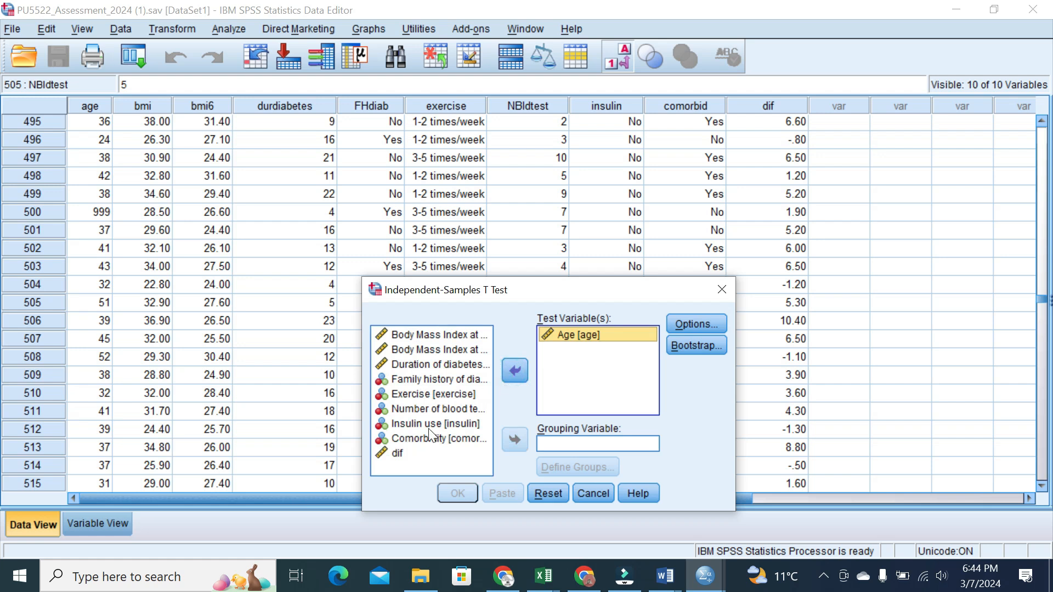
{"action": "left_click", "coordinate": [414, 438]}
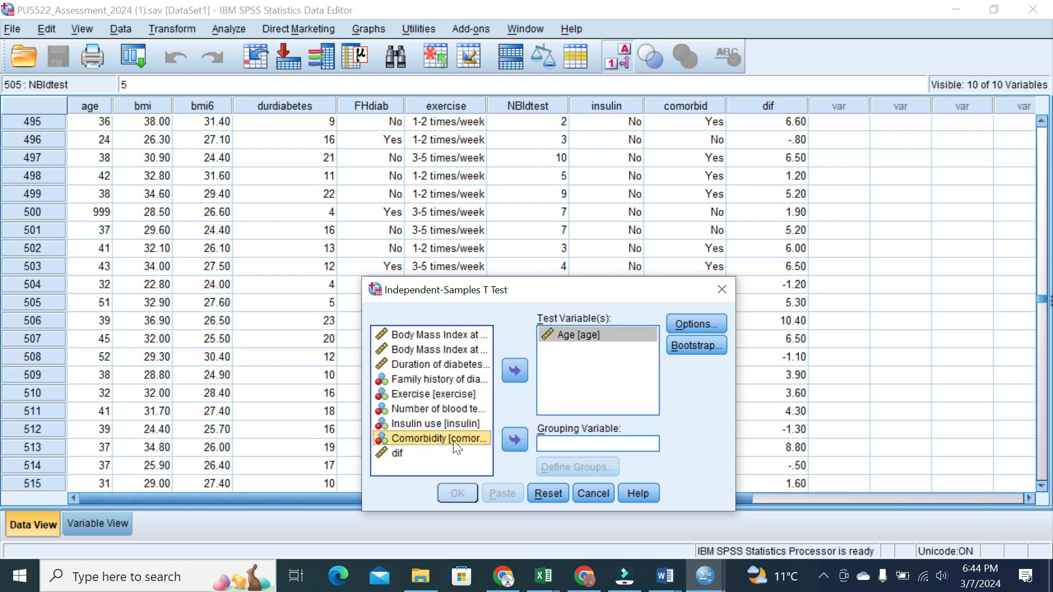
{"action": "left_click", "coordinate": [516, 440]}
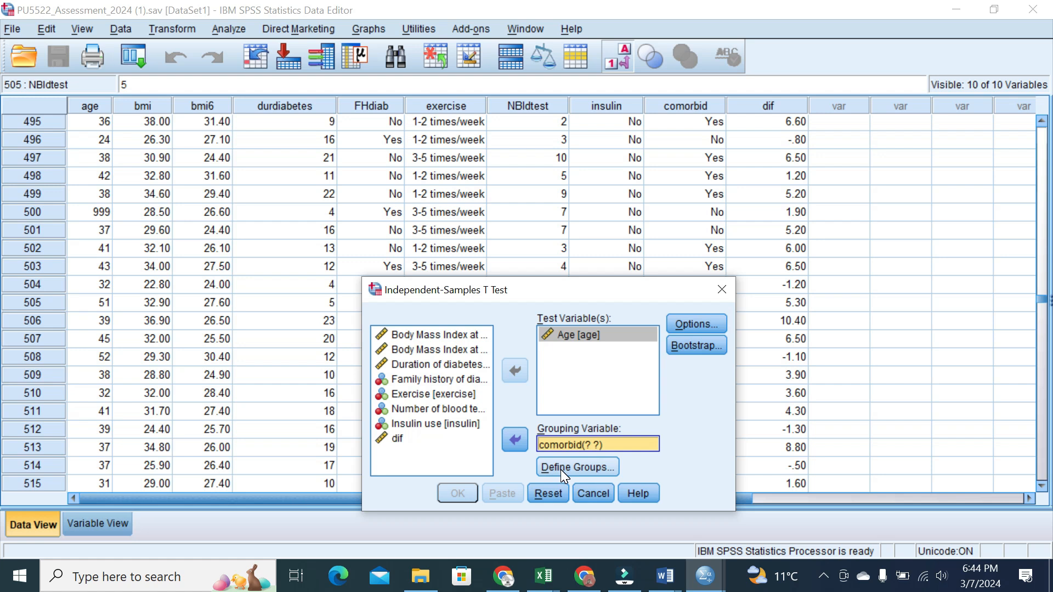
{"action": "left_click_drag", "start_coordinate": [598, 292], "coordinate": [432, 211]}
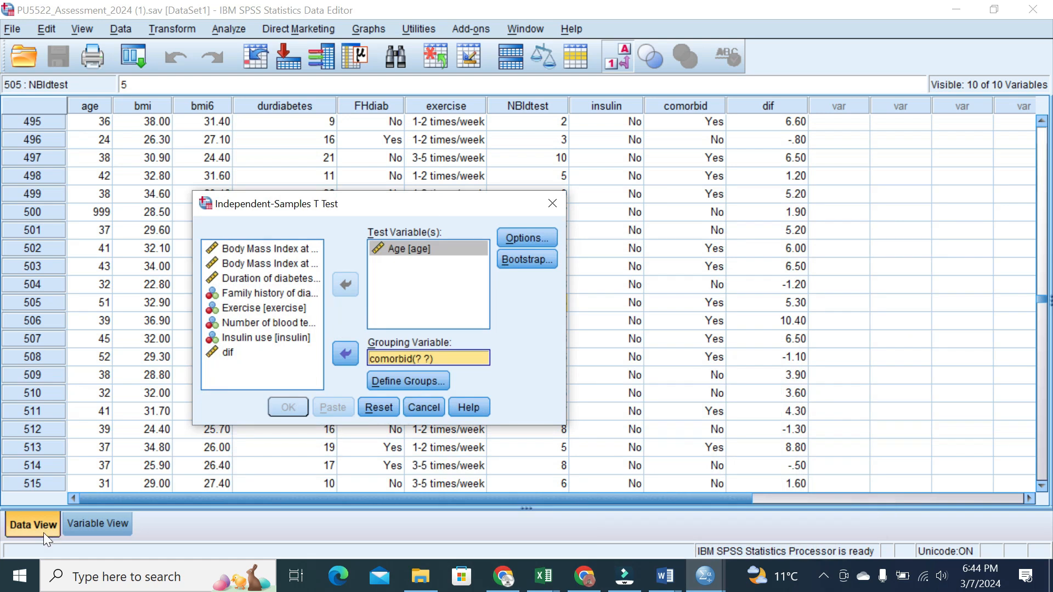
{"action": "left_click", "coordinate": [77, 531]}
{"action": "mouse_move", "coordinate": [437, 204]}
{"action": "left_mouse_down"}
{"action": "mouse_move", "coordinate": [439, 259]}
{"action": "mouse_move", "coordinate": [489, 338]}
{"action": "left_mouse_up"}
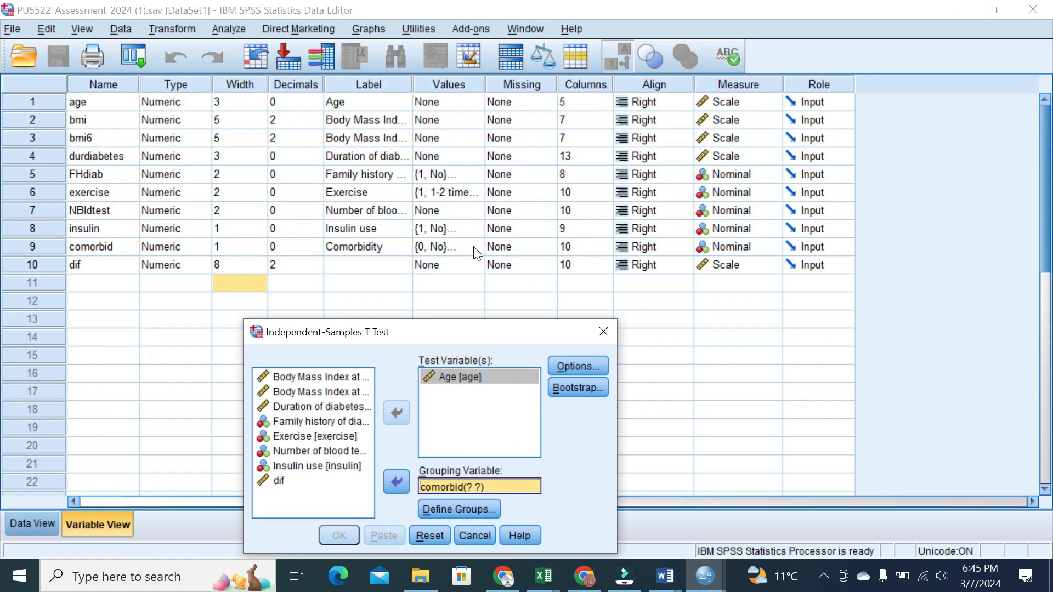
Check comorbid's value labels and define the t test groups as 0 and 1
{"action": "left_click", "coordinate": [470, 247]}
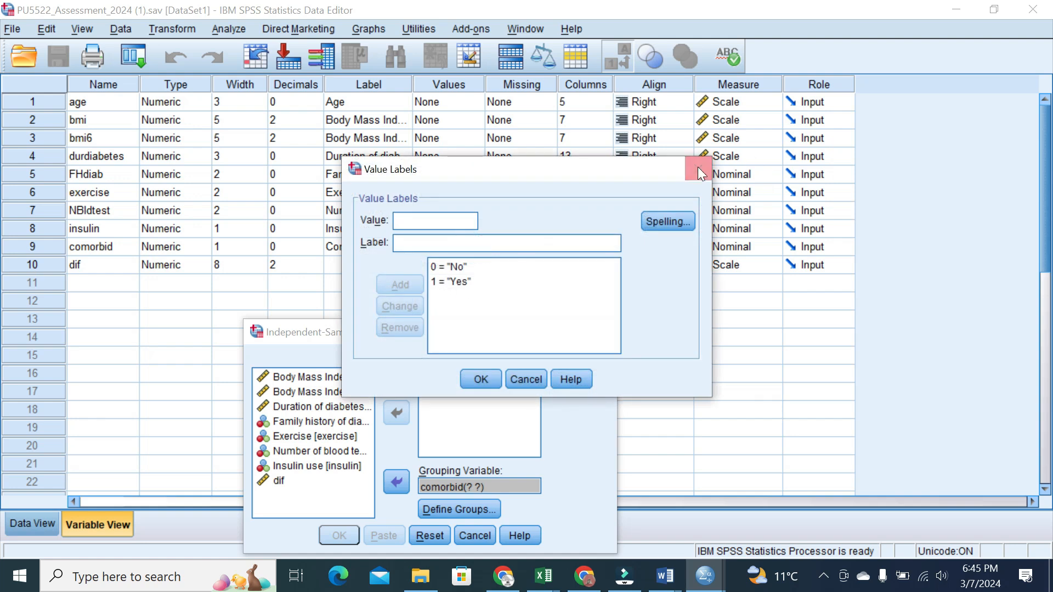
{"action": "left_click", "coordinate": [696, 169]}
{"action": "left_click_drag", "start_coordinate": [472, 339], "coordinate": [469, 193]}
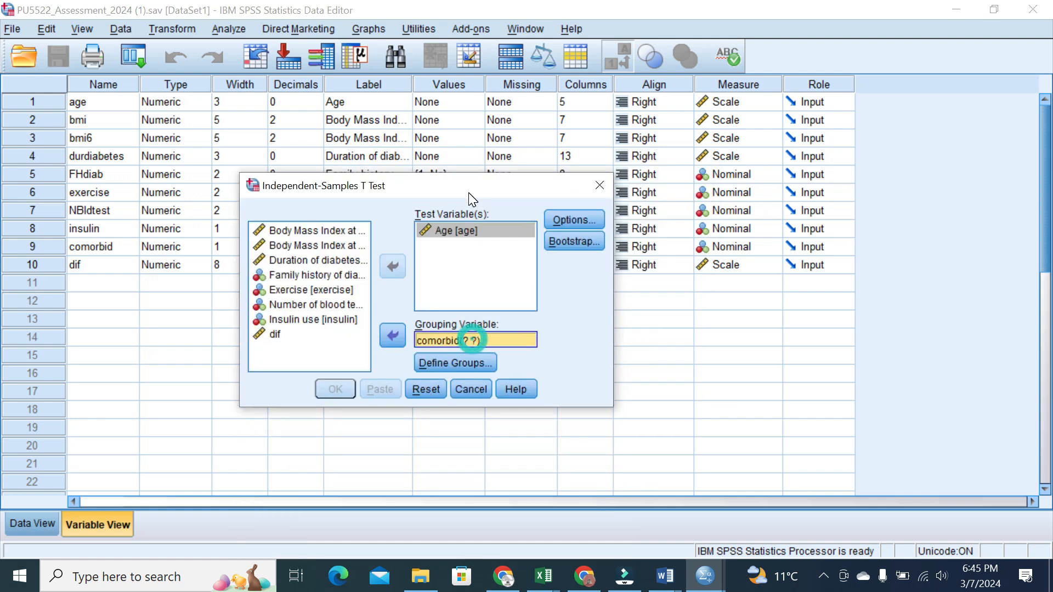
{"action": "left_click", "coordinate": [458, 365]}
{"action": "left_click", "coordinate": [530, 258]}
{"action": "type", "text": "0"}
{"action": "left_click", "coordinate": [528, 281]}
{"action": "type", "text": "1"}
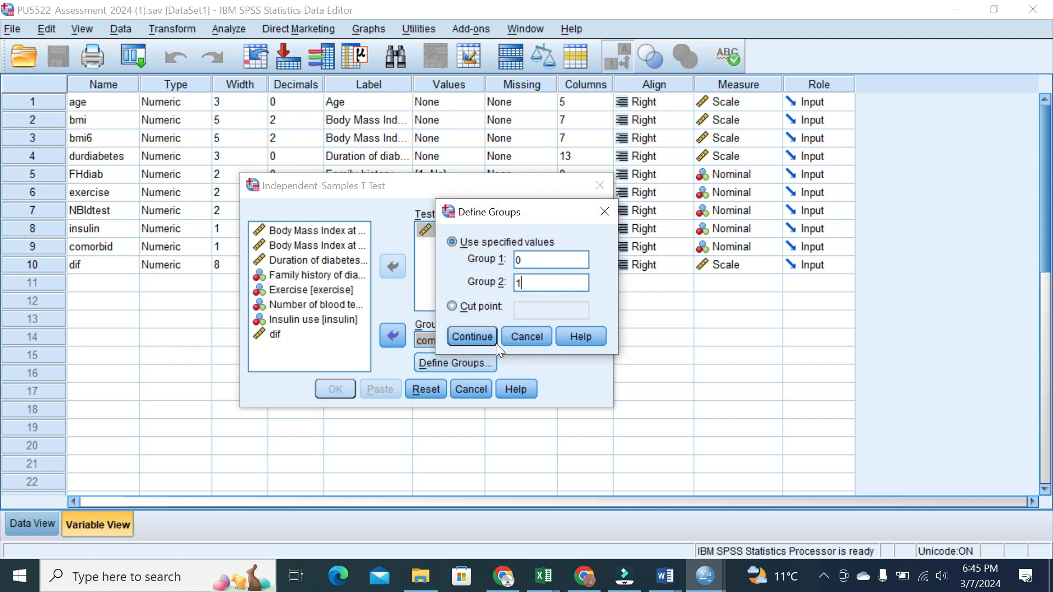
{"action": "left_click", "coordinate": [465, 332]}
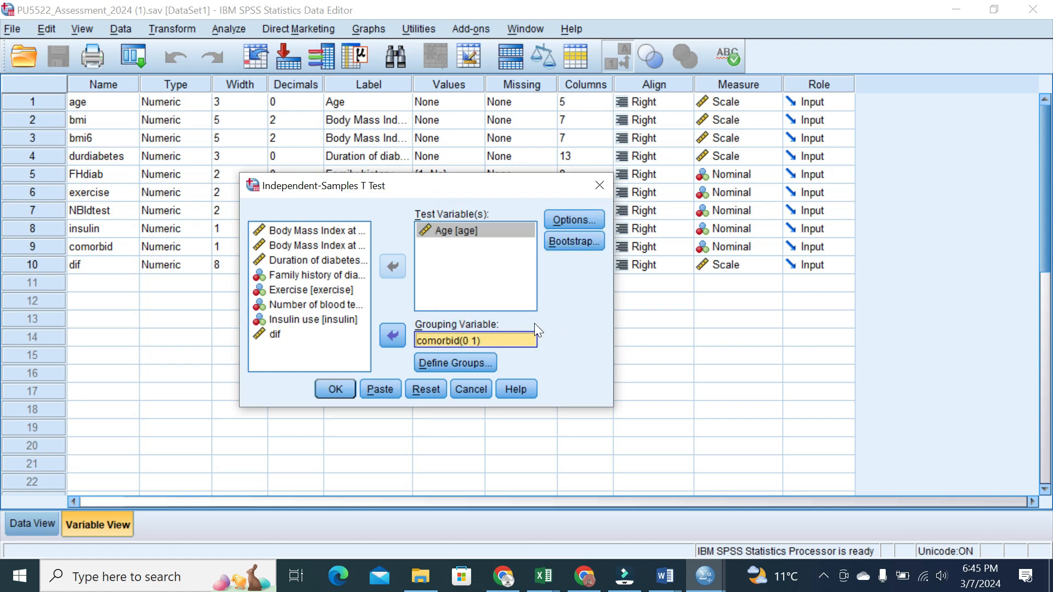
Briefly try a cut point of 50, then keep the specified groups 0 and 1
{"action": "left_click", "coordinate": [438, 363]}
{"action": "left_click", "coordinate": [452, 306]}
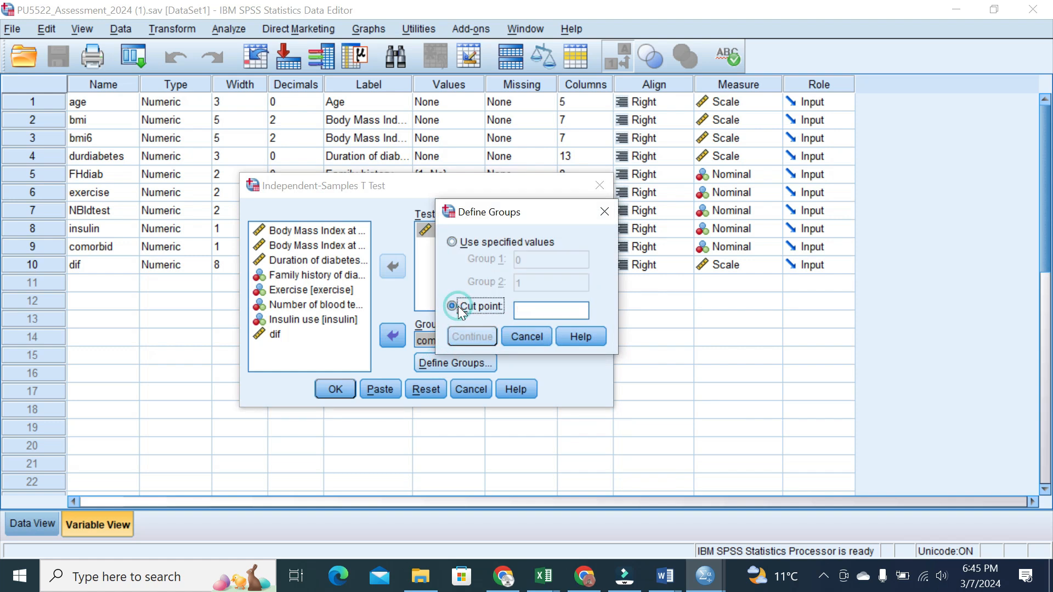
{"action": "type", "text": "50"}
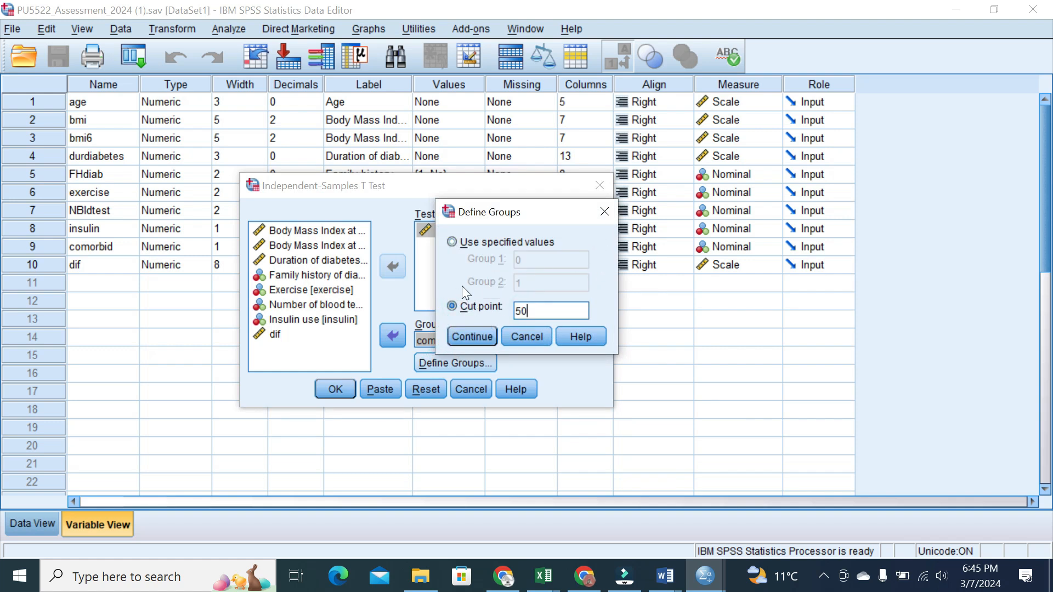
{"action": "left_click", "coordinate": [455, 241]}
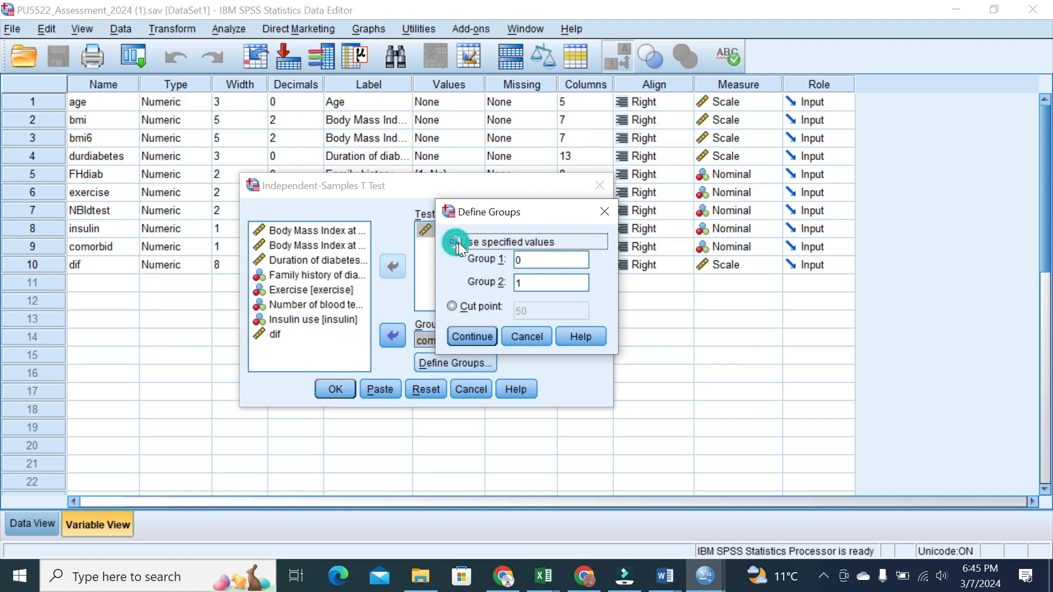
{"action": "left_click", "coordinate": [461, 338]}
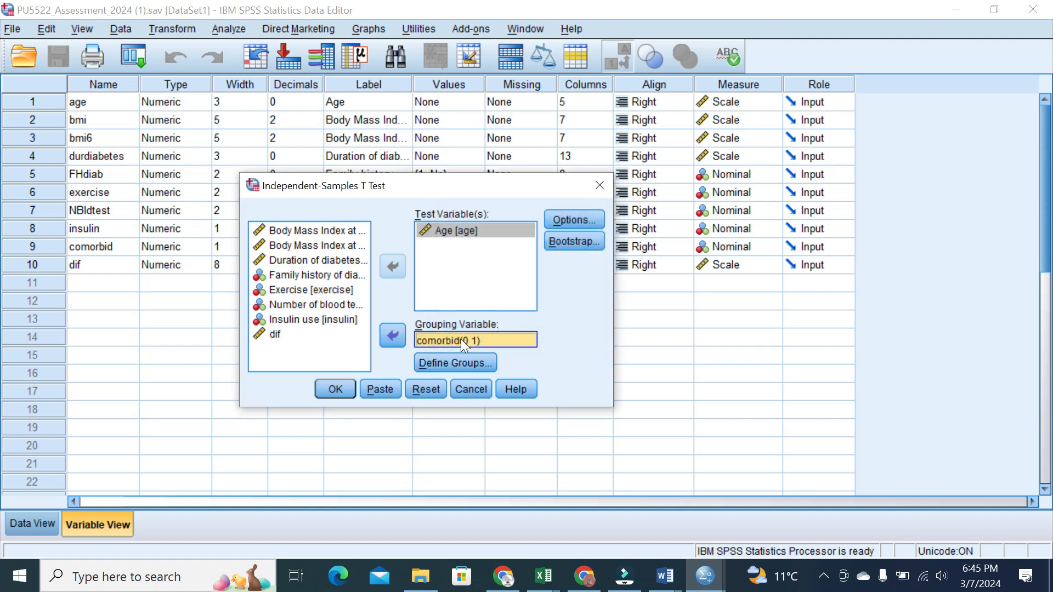
Run the t test, inspect its Sig. (2-tailed) value .020 in the table editor, then close it
{"action": "left_click", "coordinate": [336, 389]}
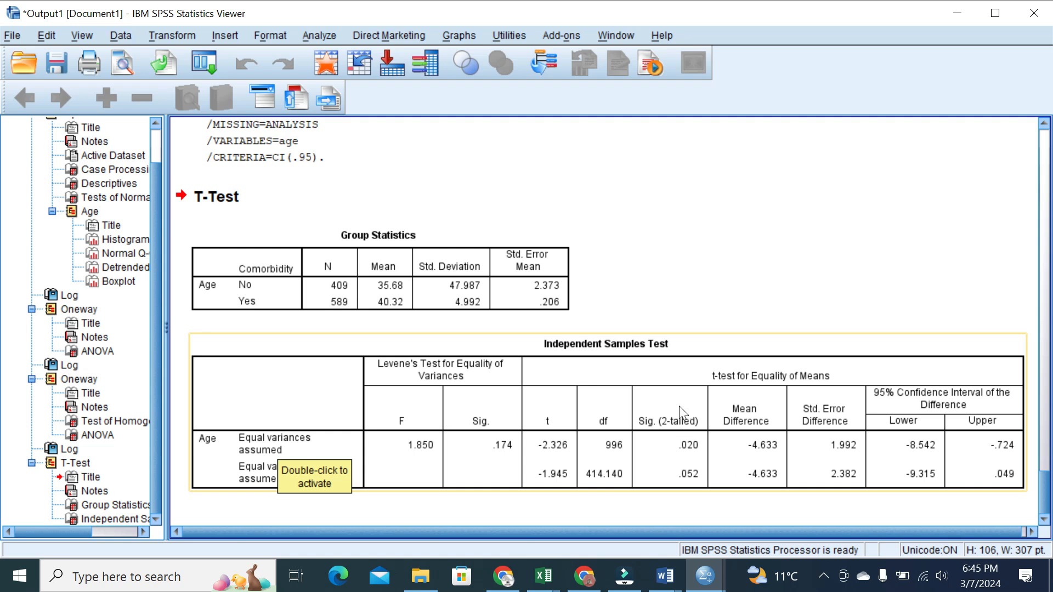
{"action": "double_click", "coordinate": [675, 430]}
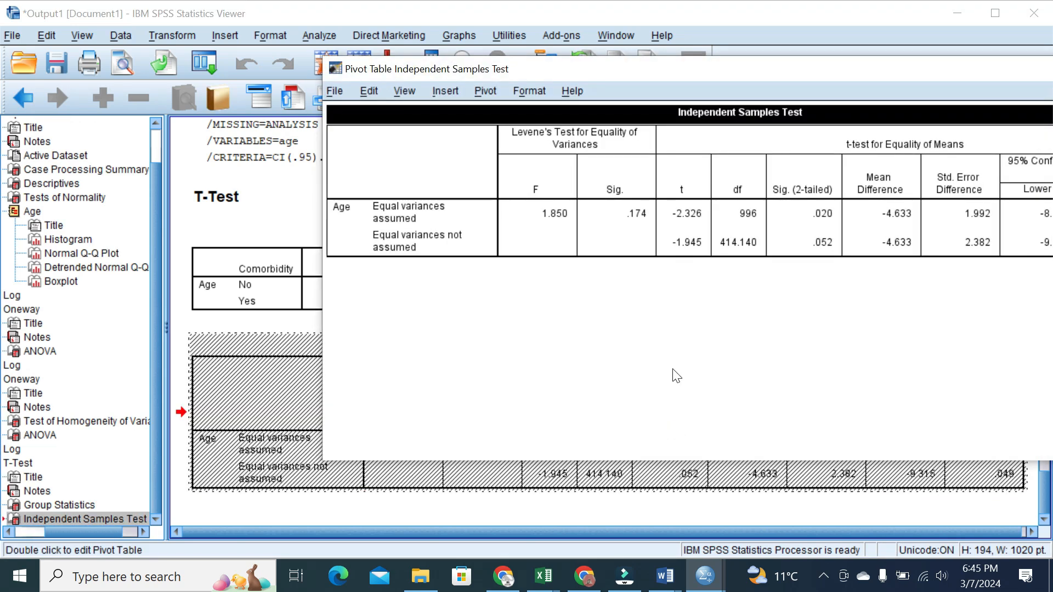
{"action": "left_click", "coordinate": [798, 189]}
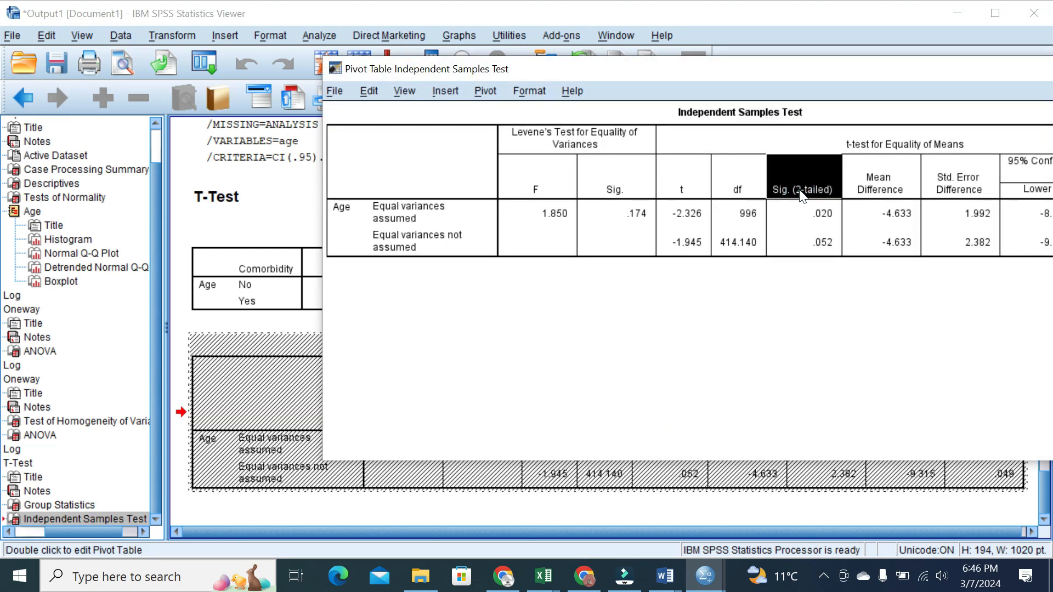
{"action": "left_click_drag", "start_coordinate": [802, 193], "coordinate": [811, 211]}
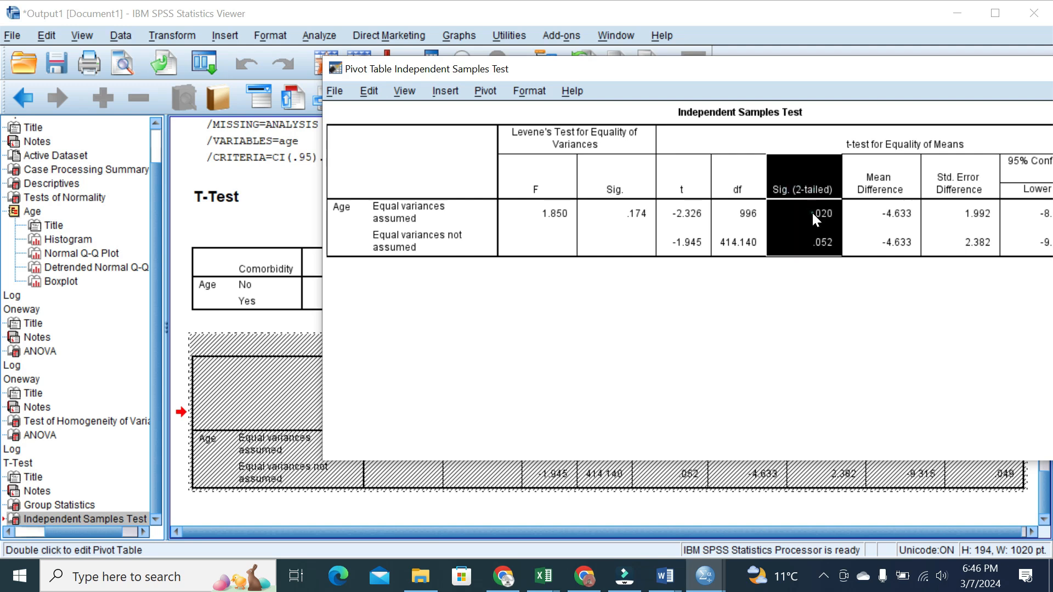
{"action": "left_click", "coordinate": [811, 211]}
{"action": "left_click", "coordinate": [788, 301]}
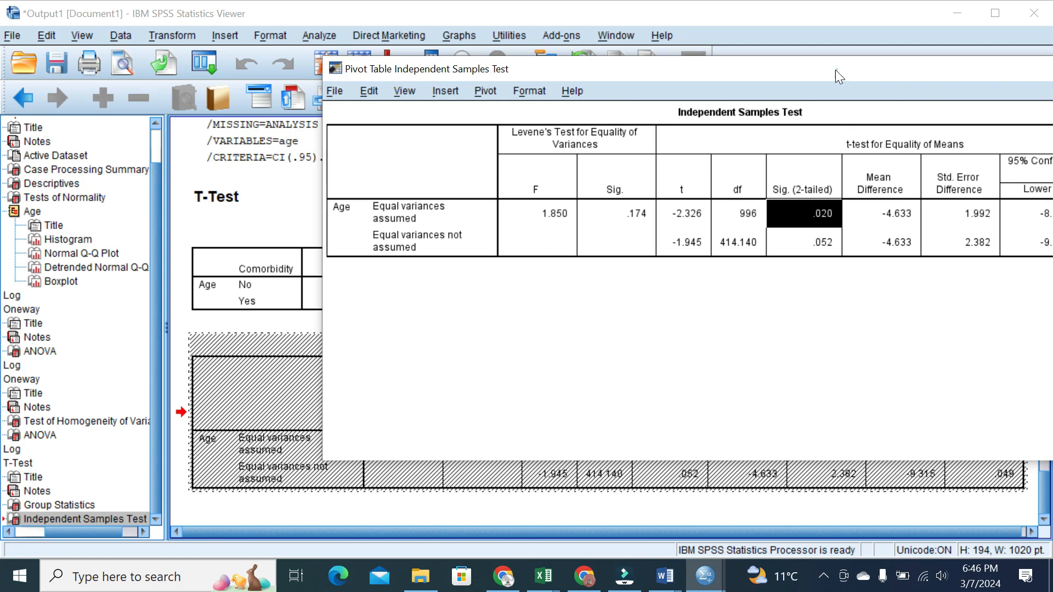
{"action": "left_click_drag", "start_coordinate": [834, 71], "coordinate": [687, 82]}
{"action": "left_click", "coordinate": [1014, 80]}
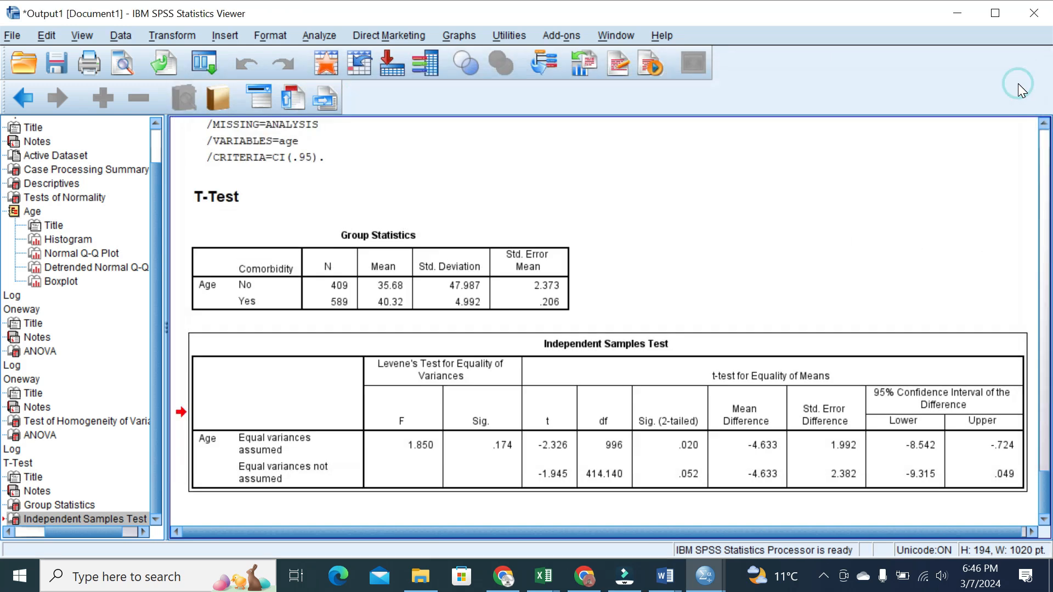
Set up a legacy 2 Independent Samples Mann-Whitney U test of Age grouped by Comorbidity
{"action": "left_click", "coordinate": [310, 38]}
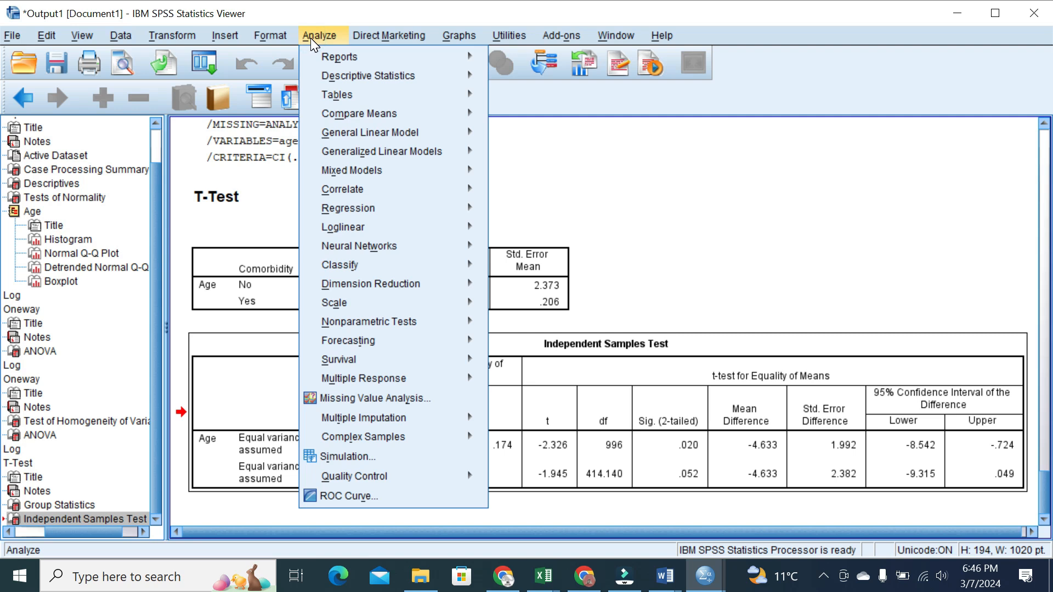
{"action": "left_click", "coordinate": [377, 321]}
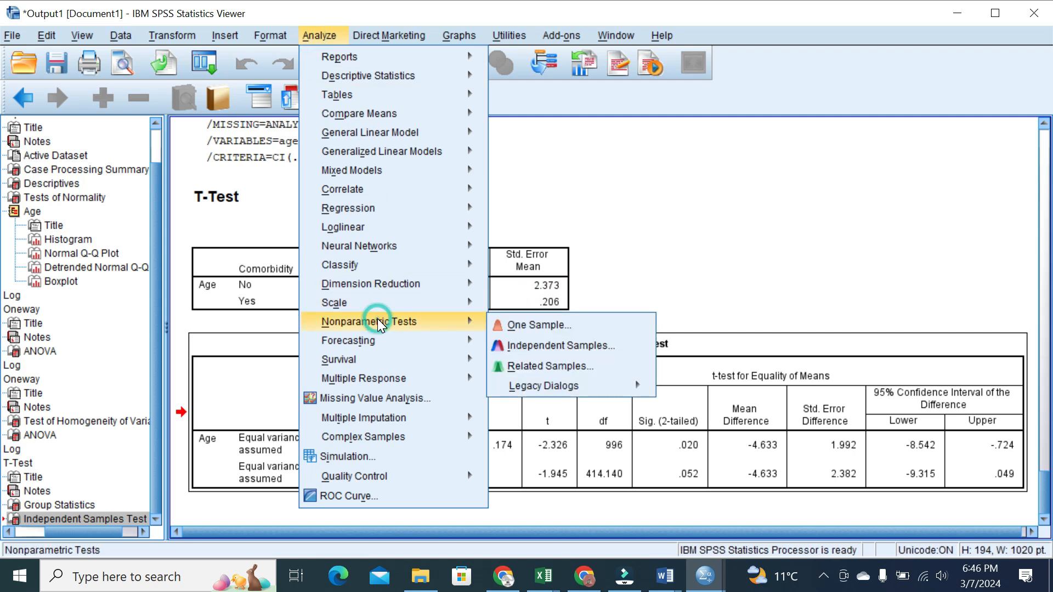
{"action": "left_click", "coordinate": [555, 385]}
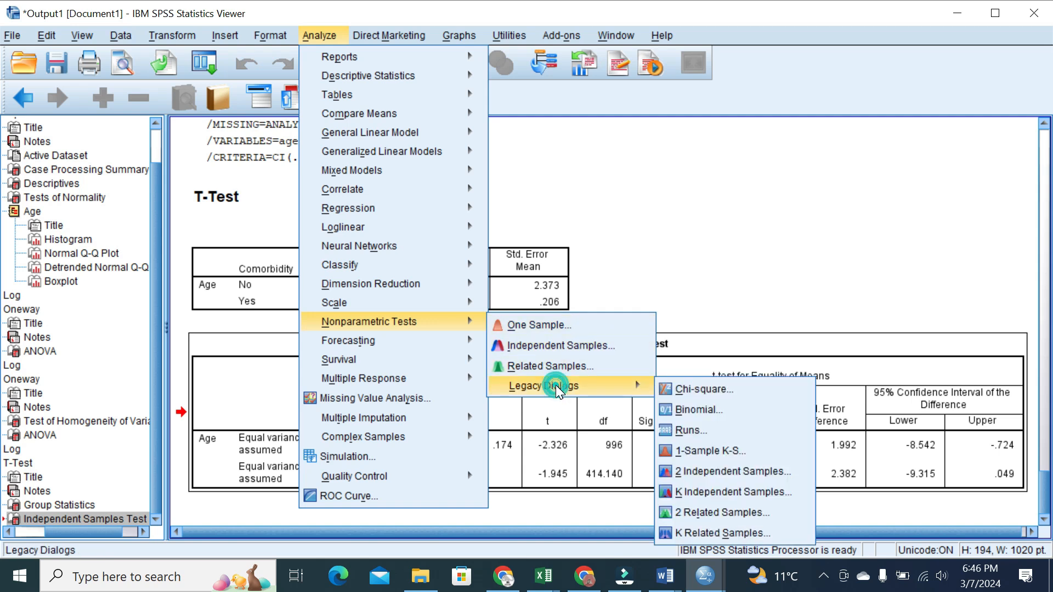
{"action": "left_click", "coordinate": [700, 472]}
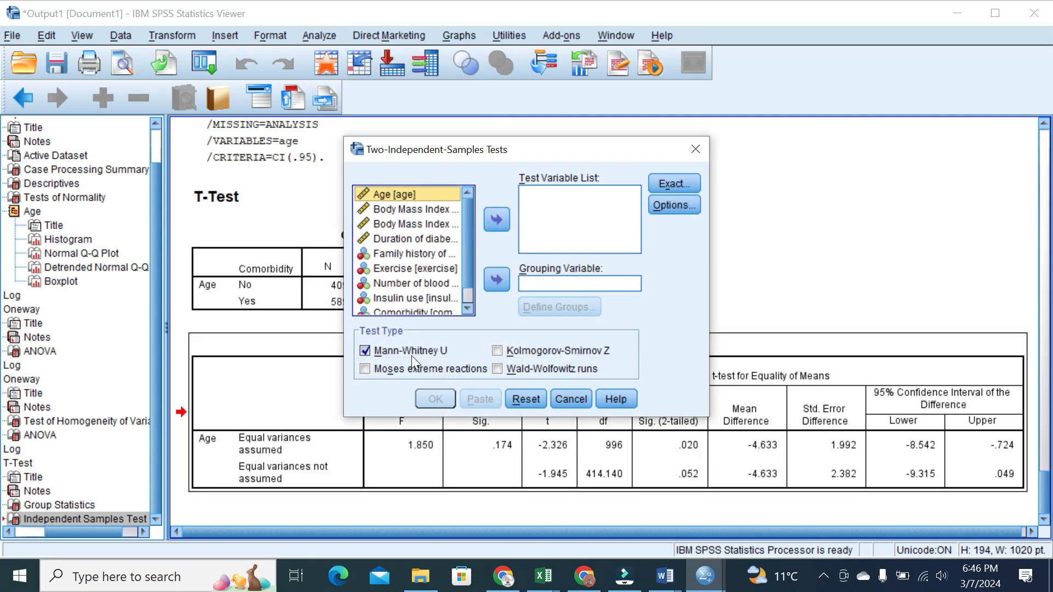
{"action": "left_click", "coordinate": [364, 351]}
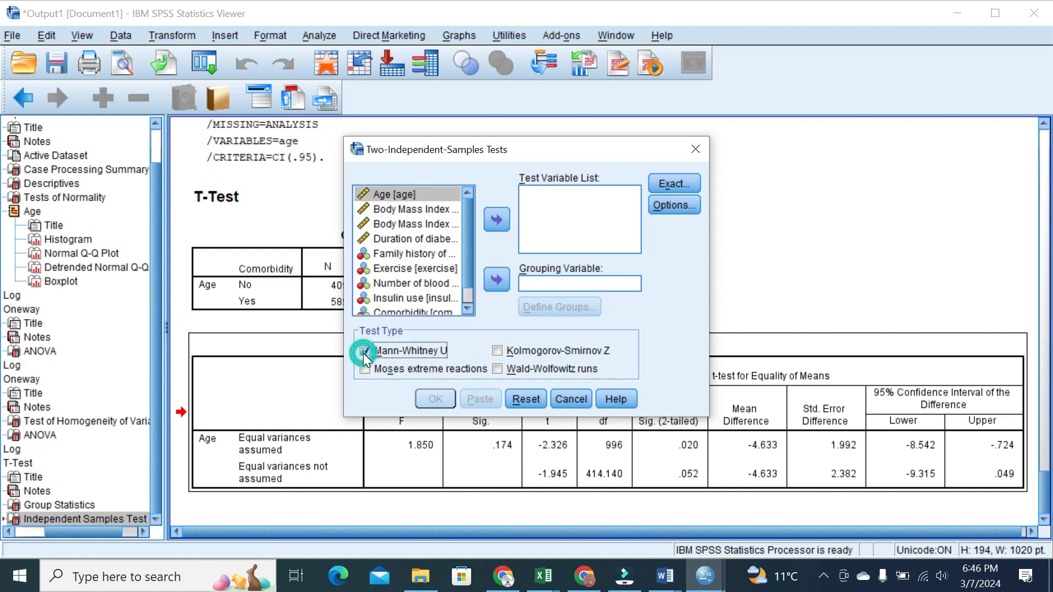
{"action": "left_click", "coordinate": [495, 219]}
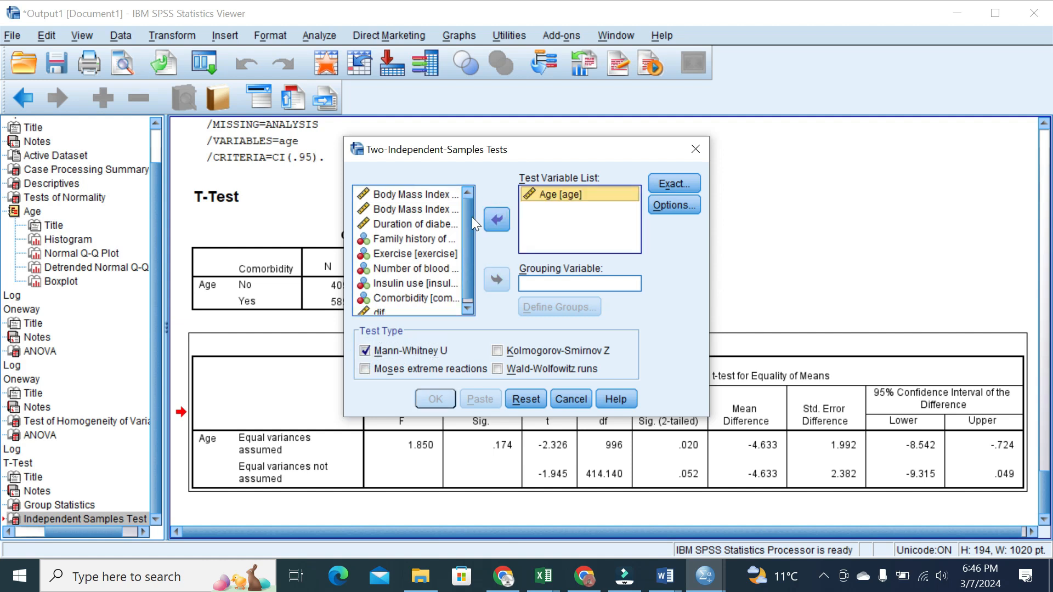
{"action": "left_click", "coordinate": [415, 298]}
{"action": "left_click", "coordinate": [496, 280]}
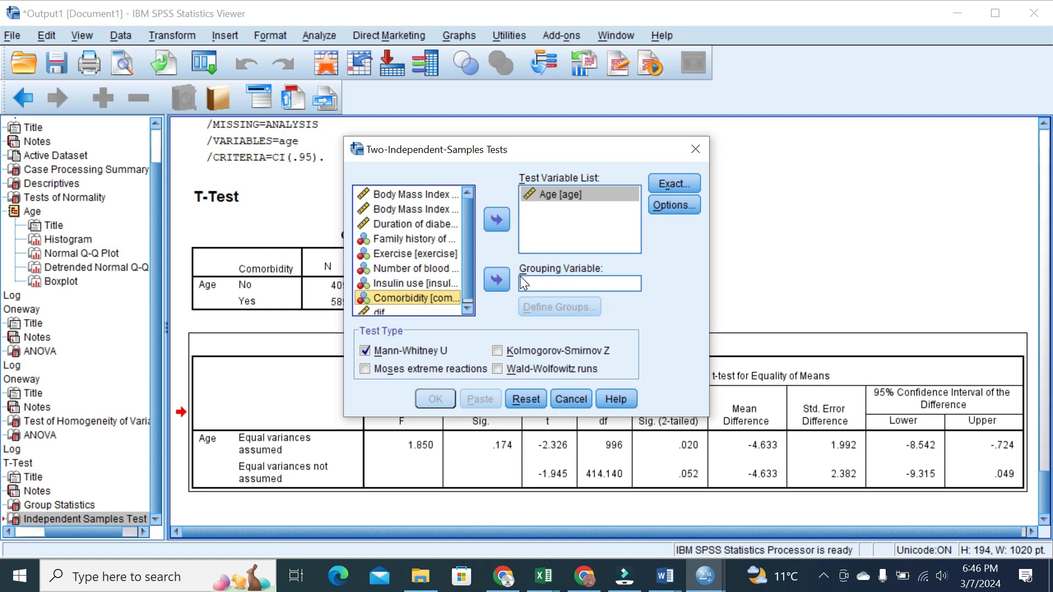
Define Comorbidity groups 0 and 1 and run the Mann-Whitney U test
{"action": "left_click", "coordinate": [555, 304]}
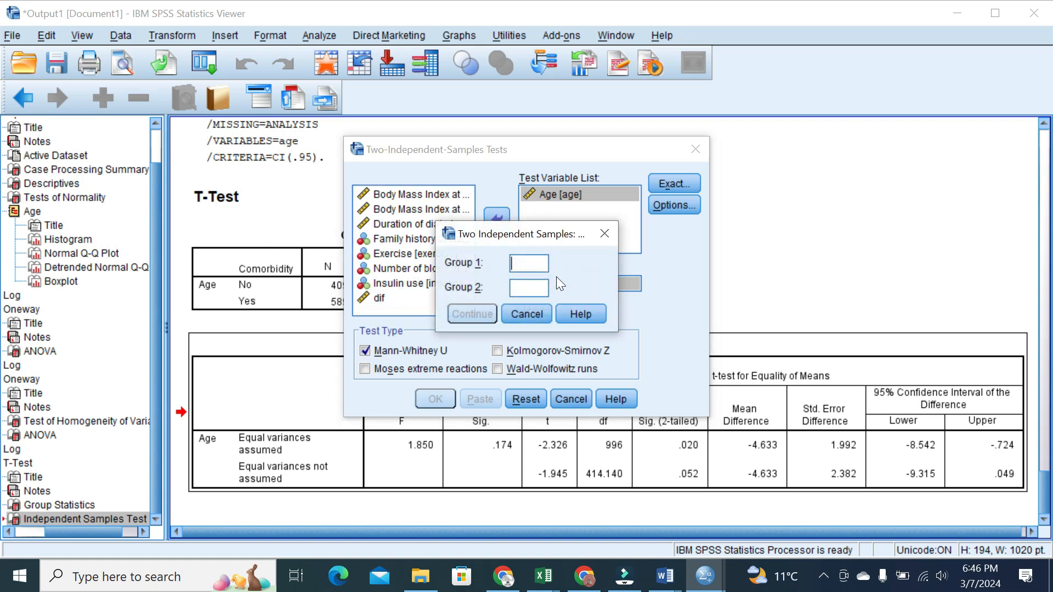
{"action": "type", "text": "0"}
{"action": "key", "text": "Tab"}
{"action": "type", "text": "1"}
{"action": "left_click", "coordinate": [465, 315]}
{"action": "left_click", "coordinate": [673, 205]}
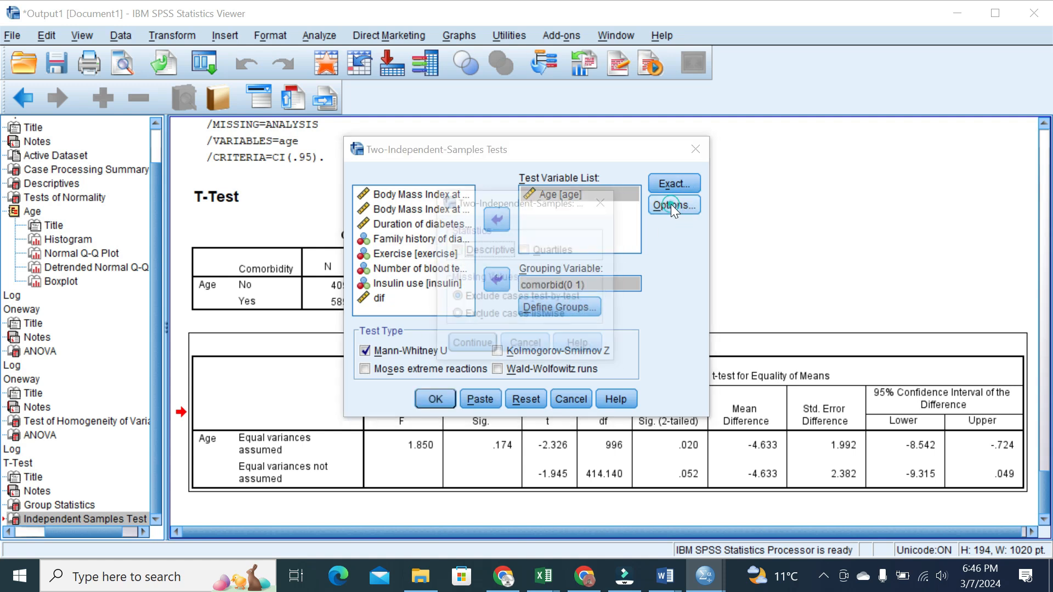
{"action": "left_click", "coordinate": [600, 206]}
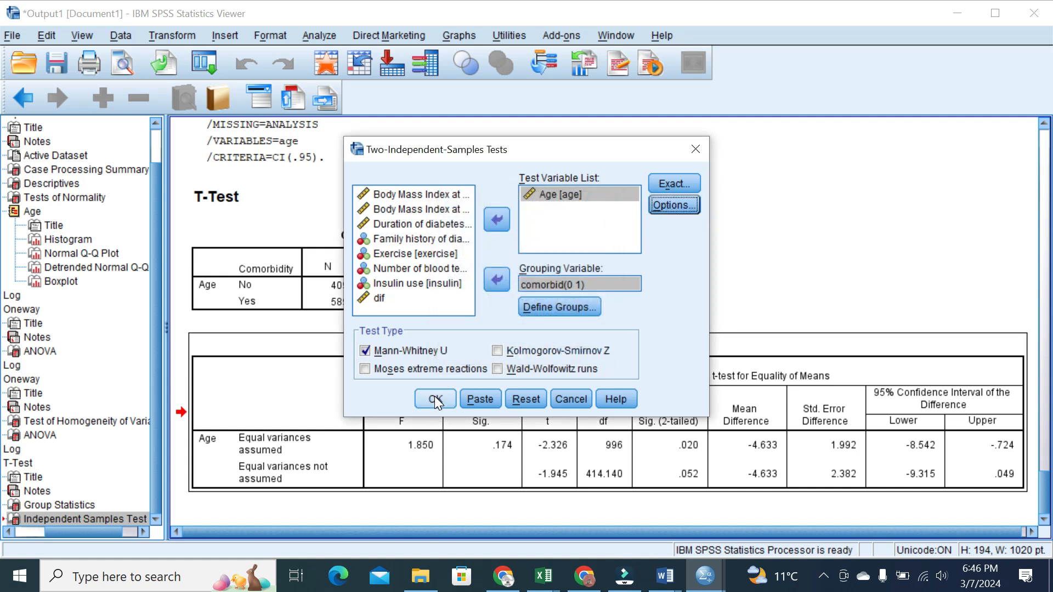
{"action": "left_click", "coordinate": [435, 399]}
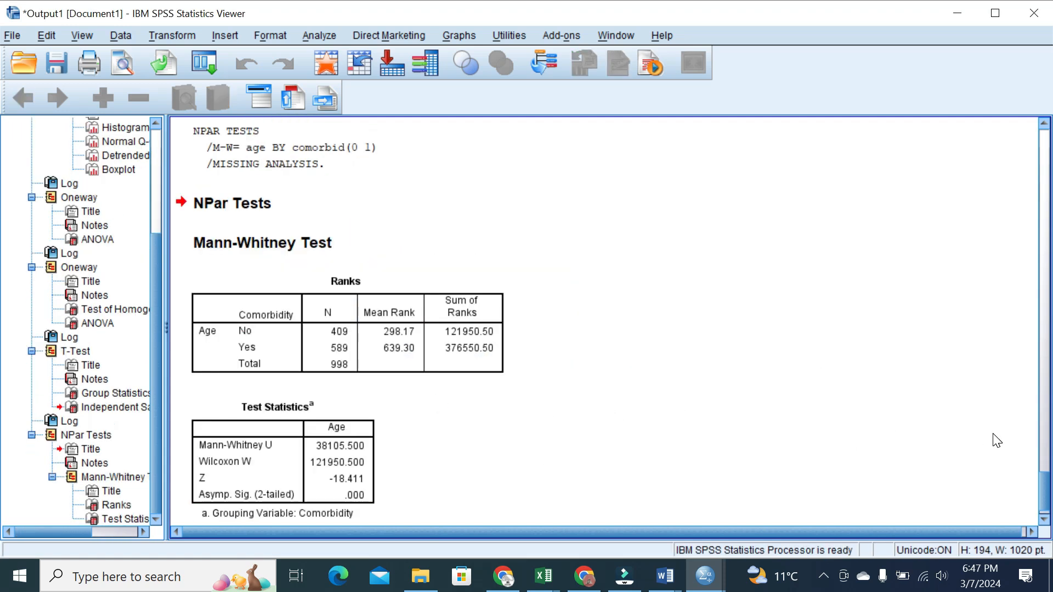
{"action": "left_click_drag", "start_coordinate": [1046, 492], "coordinate": [1046, 497]}
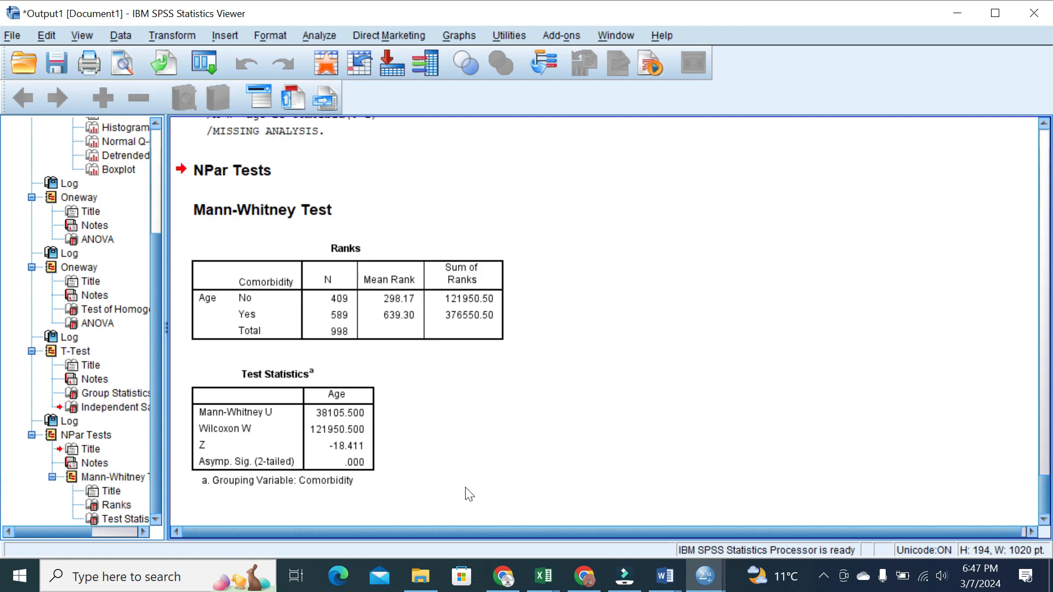
{"action": "left_click", "coordinate": [338, 408]}
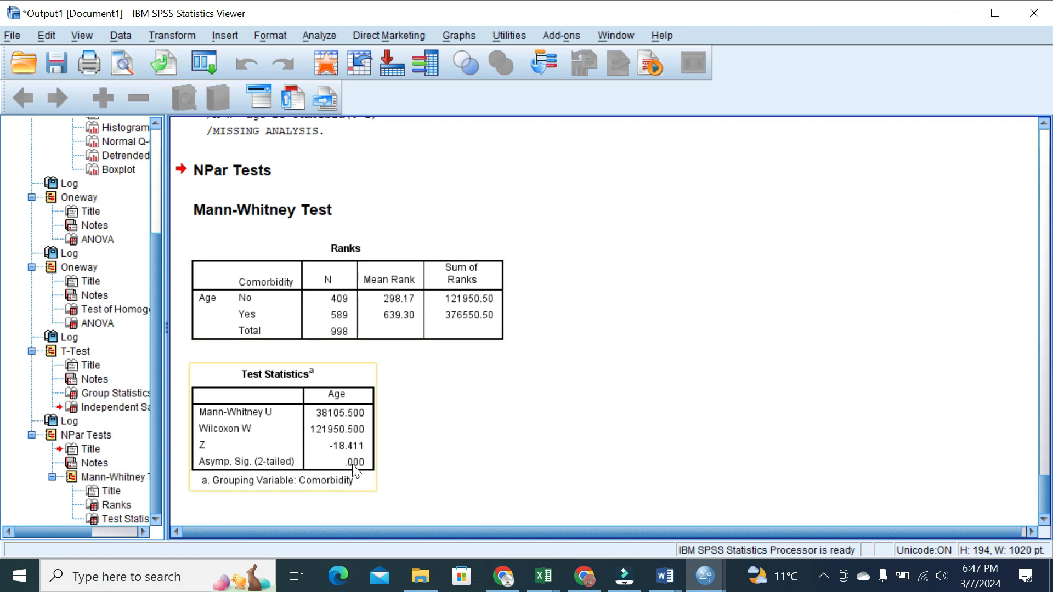
{"action": "mouse_move", "coordinate": [664, 584]}
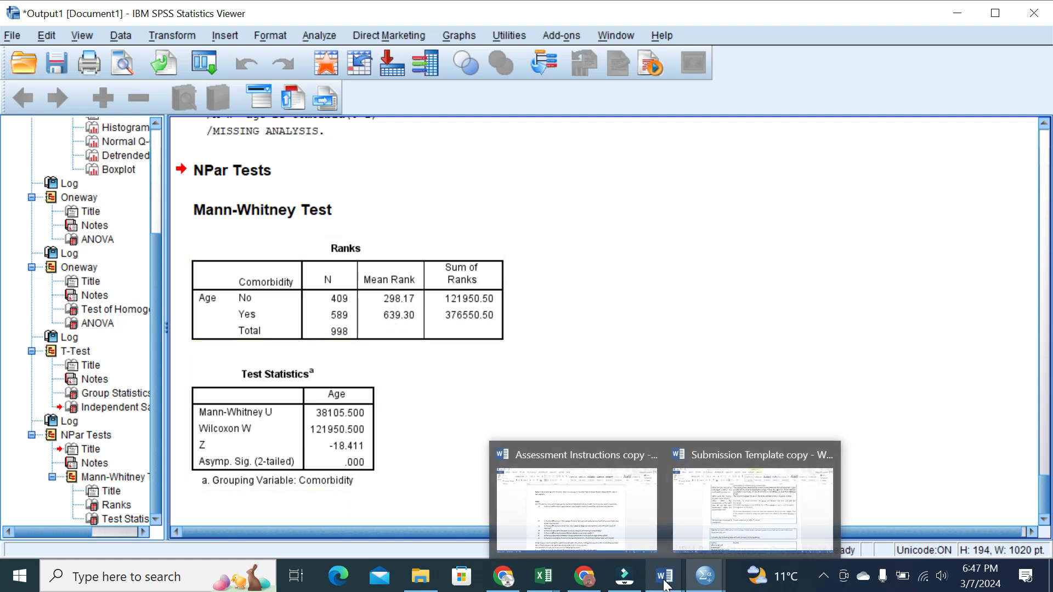
In the Task 1a results cell, write that the Mann-Whitney U test indicated a significant result
{"action": "left_click", "coordinate": [711, 531]}
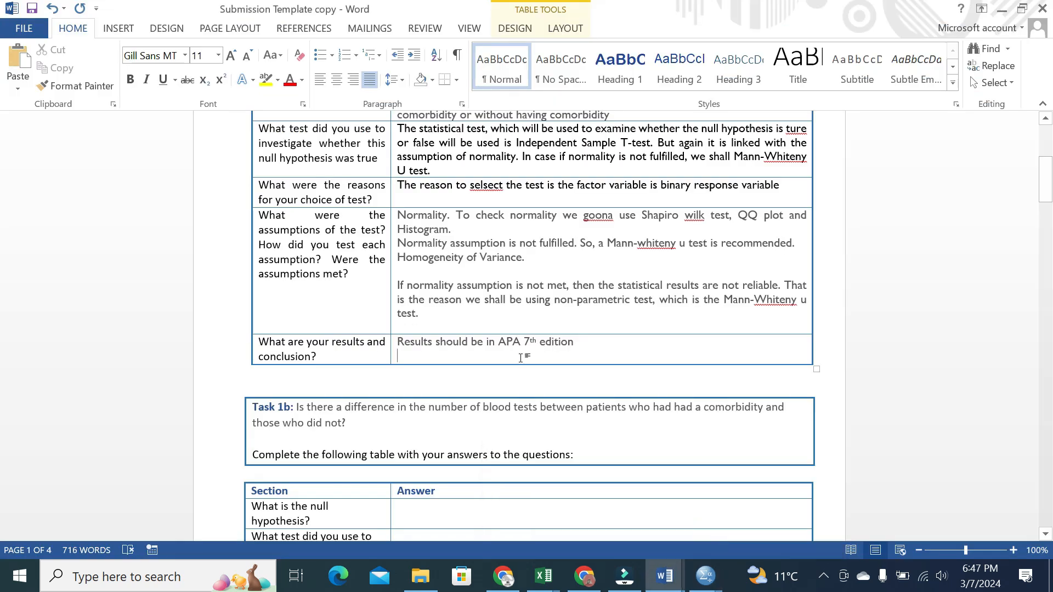
{"action": "type", "text": "The statistics "}
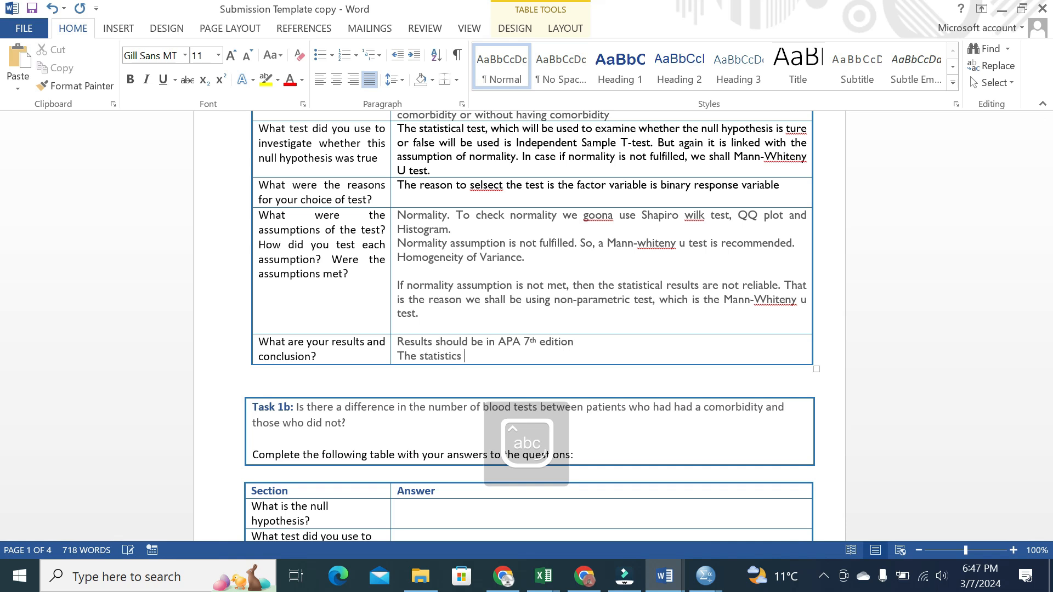
{"action": "type", "text": "used in "}
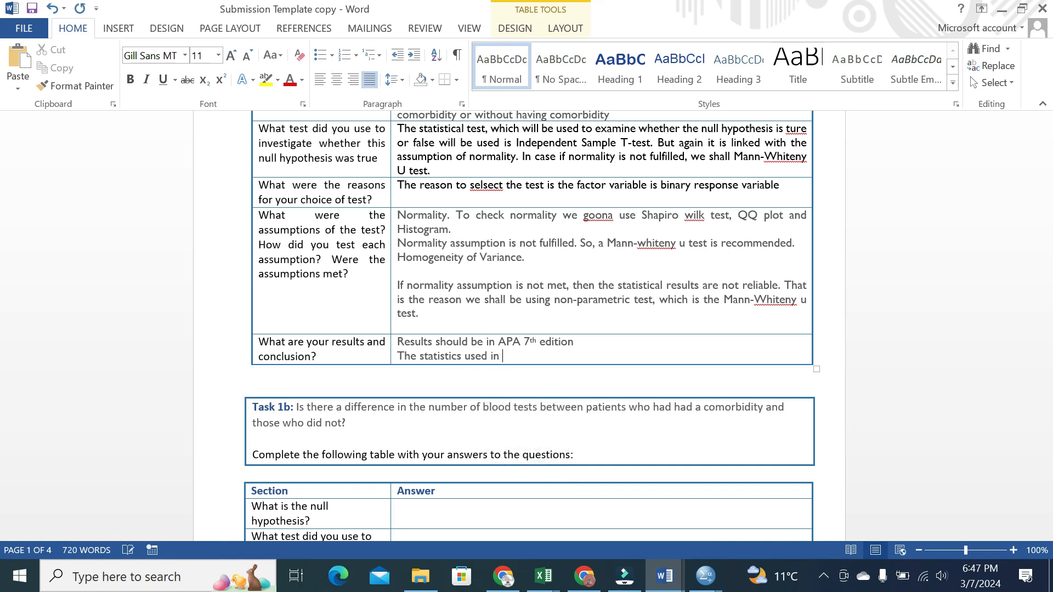
{"action": "type", "text": "the is case is the Mann-W"}
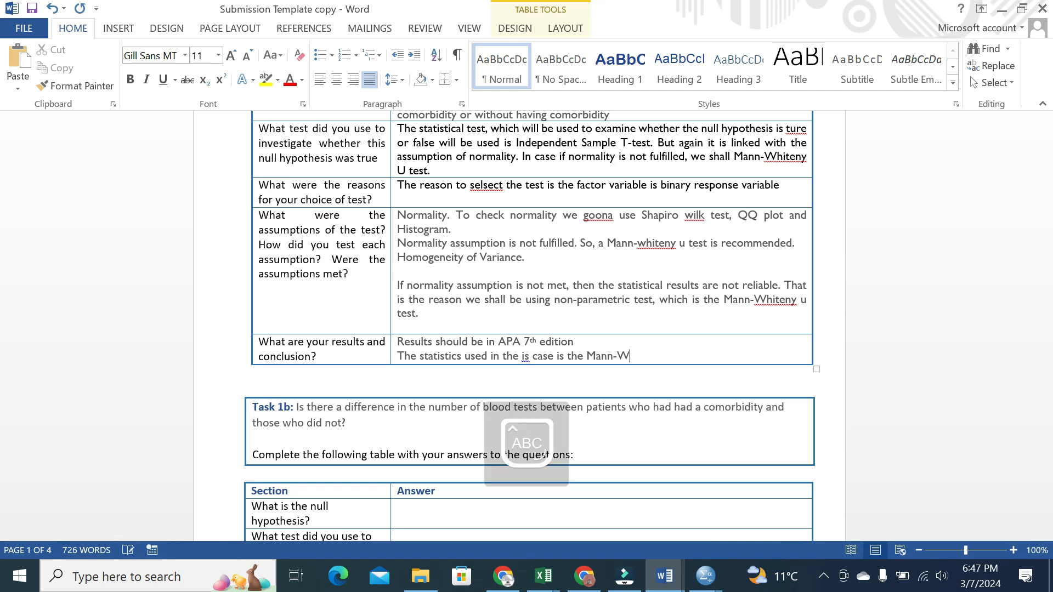
{"action": "type", "text": "hiteny U T"}
{"action": "key", "text": "BackSpace"}
{"action": "type", "text": "test. THe"}
{"action": "key", "text": "BackSpace"}
{"action": "key", "text": "BackSpace"}
{"action": "type", "text": "he test "}
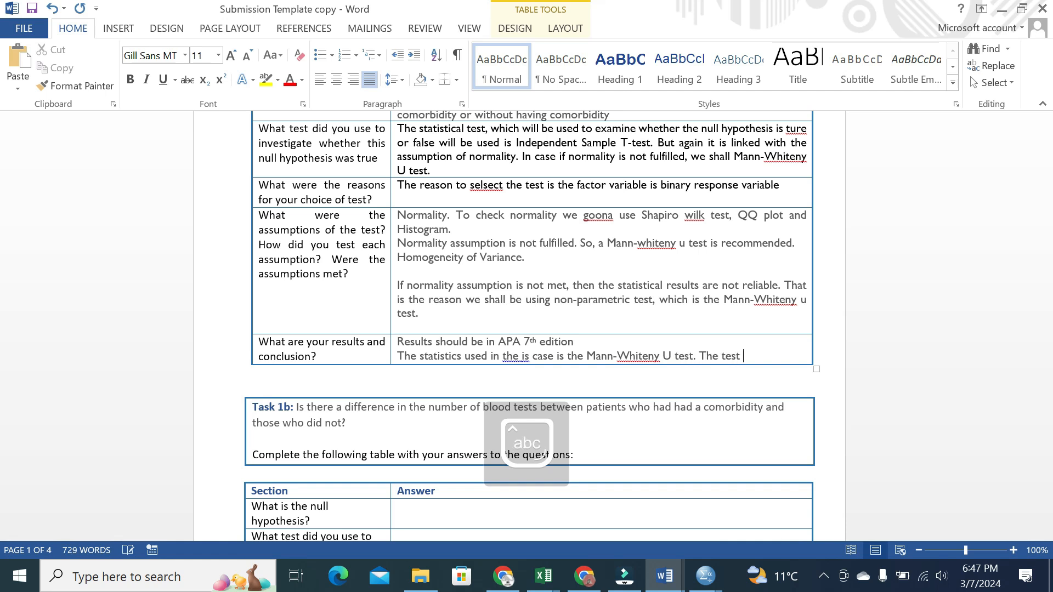
{"action": "type", "text": "results indi"}
{"action": "key", "text": "BackSpace"}
{"action": "type", "text": "dicatred"}
{"action": "key", "text": "BackSpace"}
{"action": "key", "text": "BackSpace"}
{"action": "key", "text": "BackSpace"}
{"action": "key", "text": "BackSpace"}
{"action": "type", "text": "ed a si"}
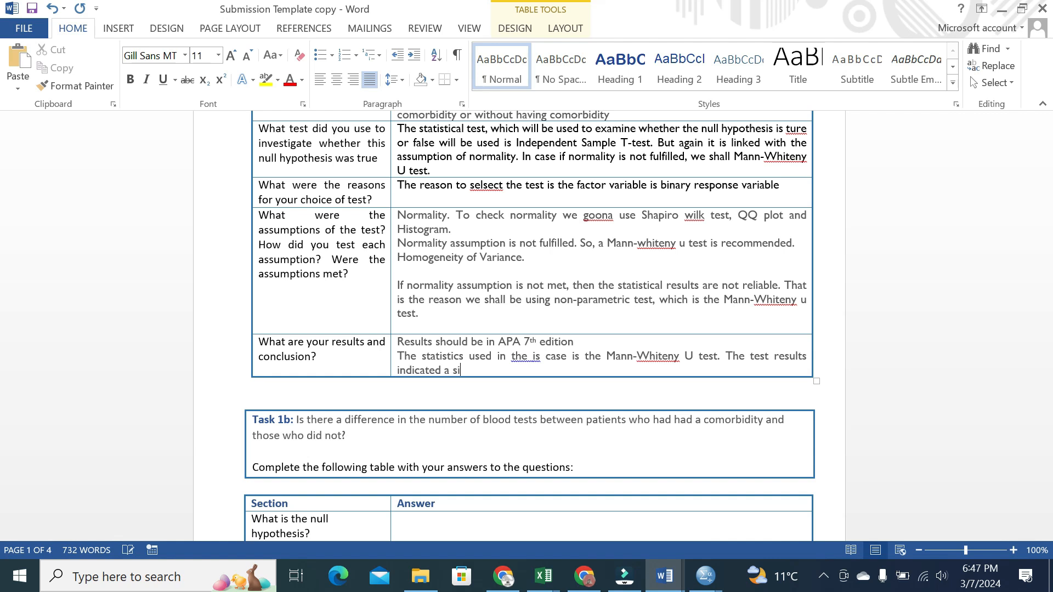
{"action": "type", "text": "gnificant result"}
Add the statistic letter W and set it in italics
{"action": "type", "text": "W"}
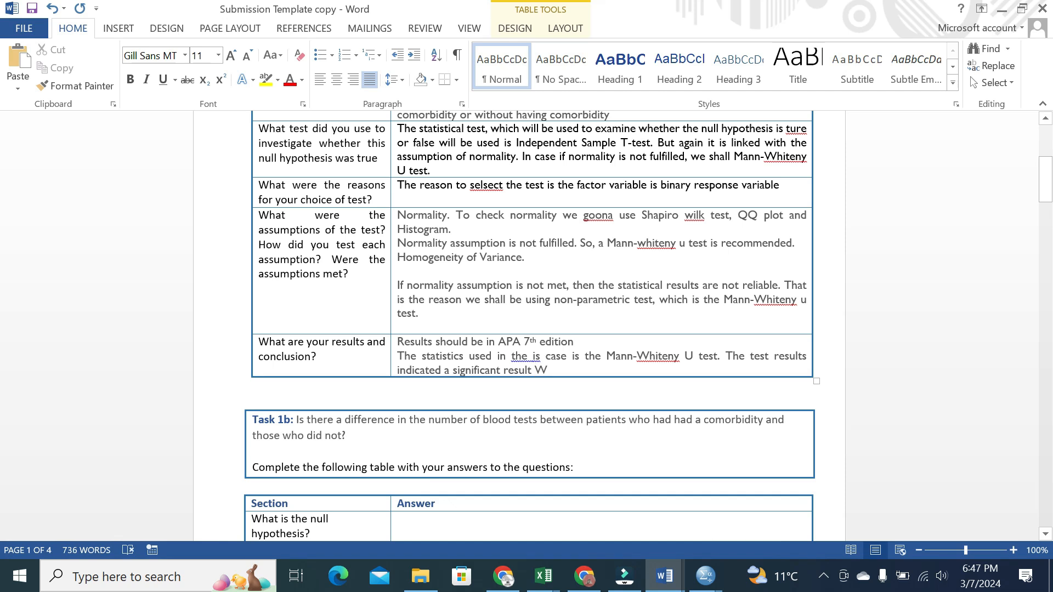
{"action": "double_click", "coordinate": [540, 371]}
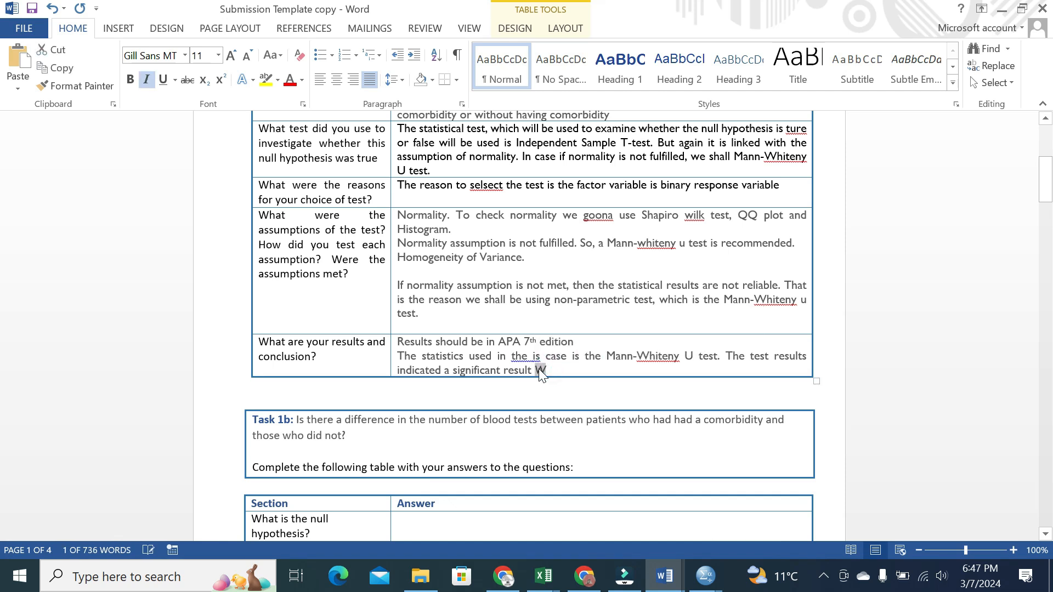
{"action": "key", "text": "Right"}
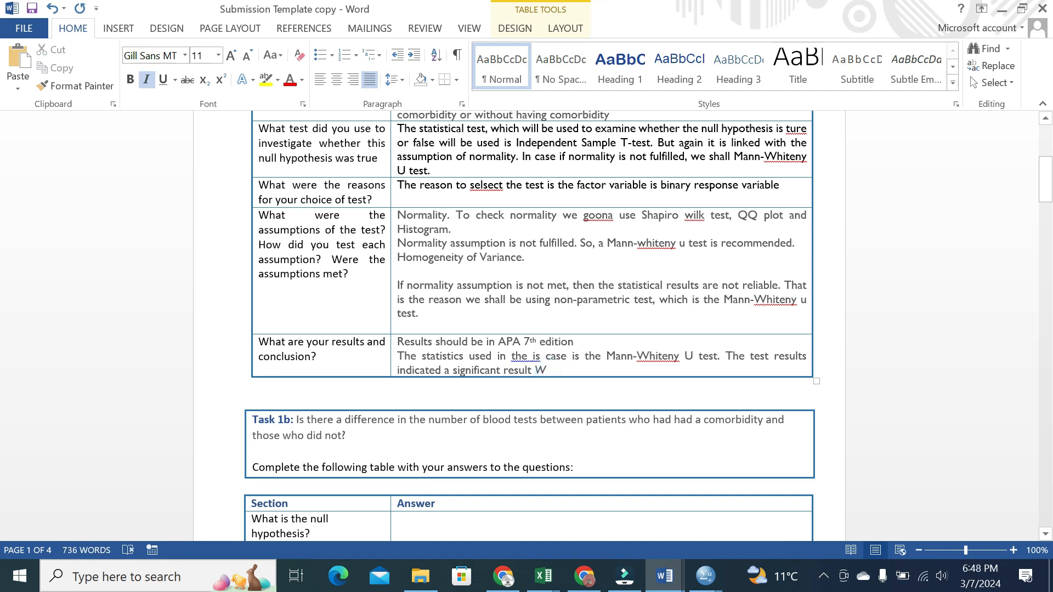
{"action": "key", "text": "alt+Tab"}
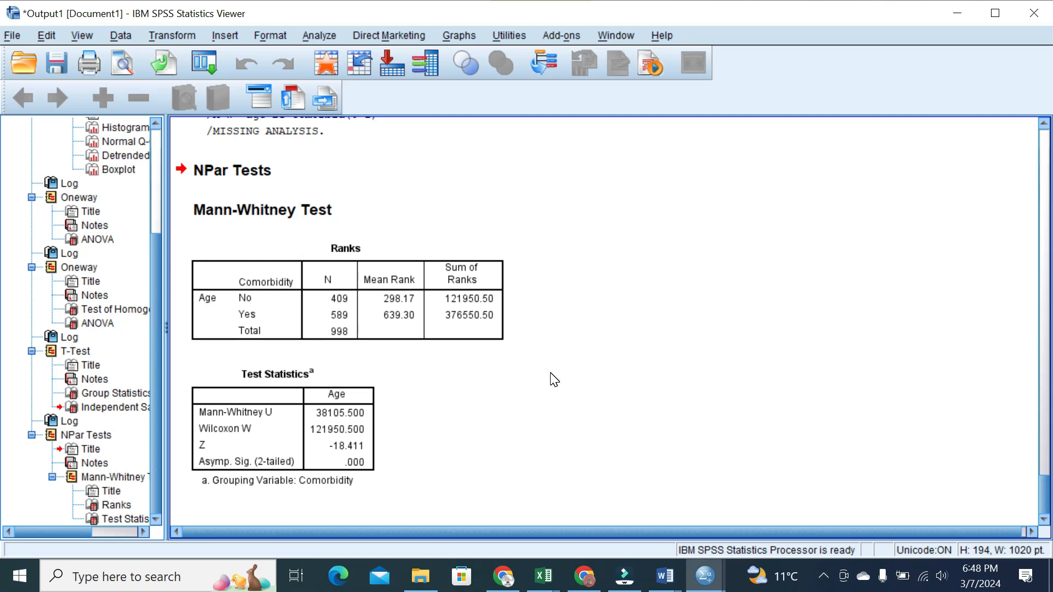
Open the Mann-Whitney Test Statistics pivot table in the SPSS output for editing
{"action": "key", "text": "alt+Tab"}
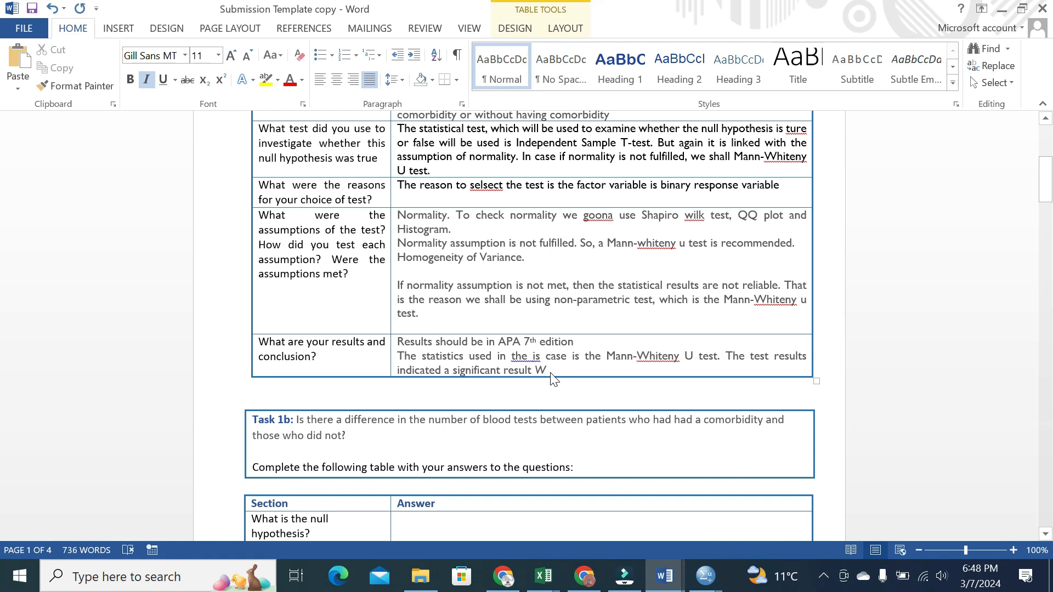
{"action": "key", "text": "alt+Tab"}
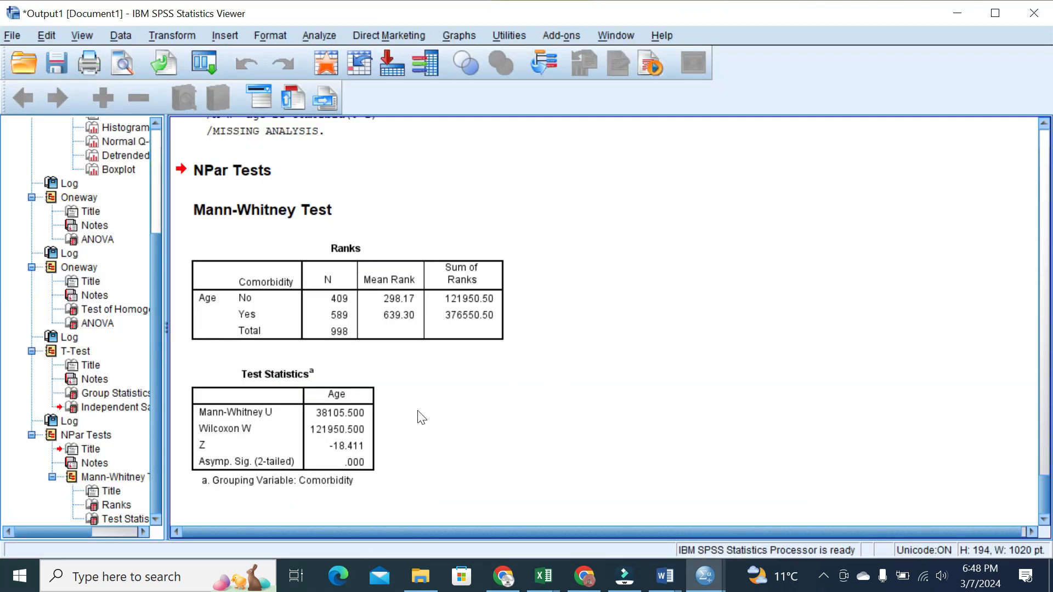
{"action": "left_click", "coordinate": [340, 419]}
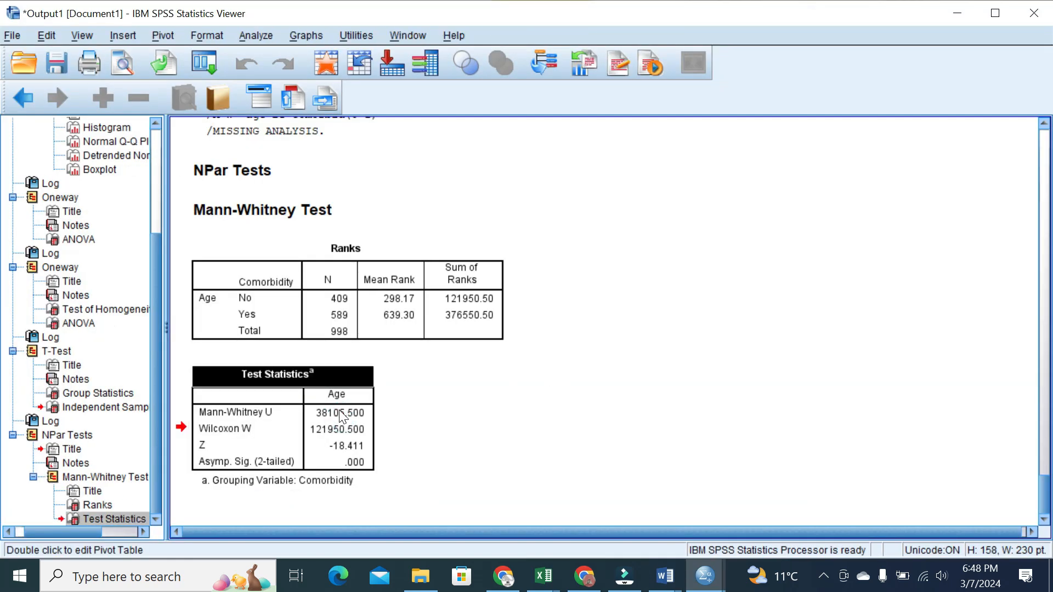
{"action": "double_click", "coordinate": [339, 416]}
{"action": "key", "text": "ctrl+c"}
Paste the W value as plain text and report it as W=38105.50, P<0.05
{"action": "key", "text": "alt+Tab"}
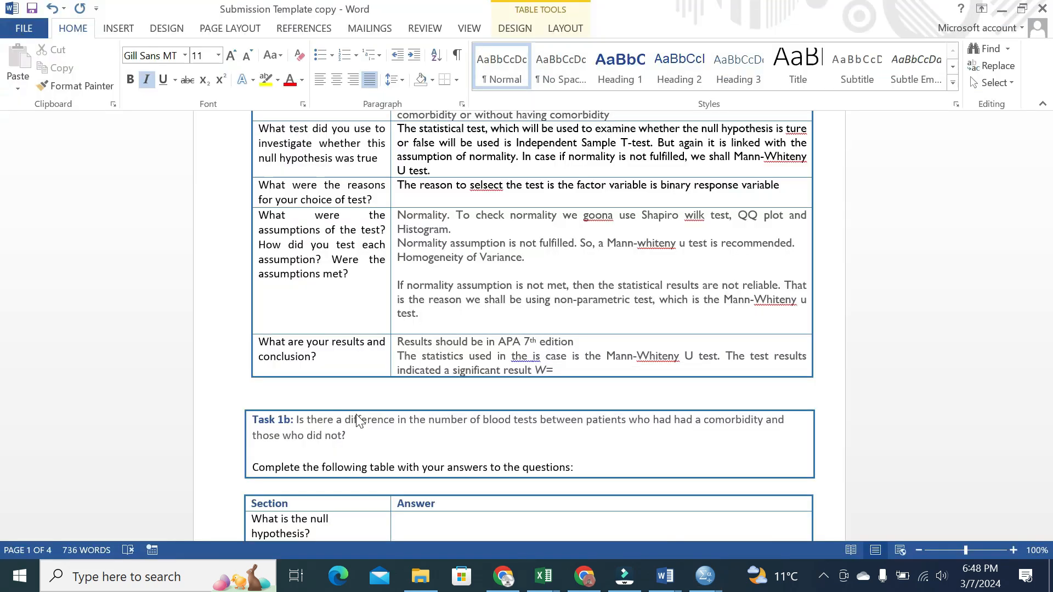
{"action": "key", "text": "ctrl+v"}
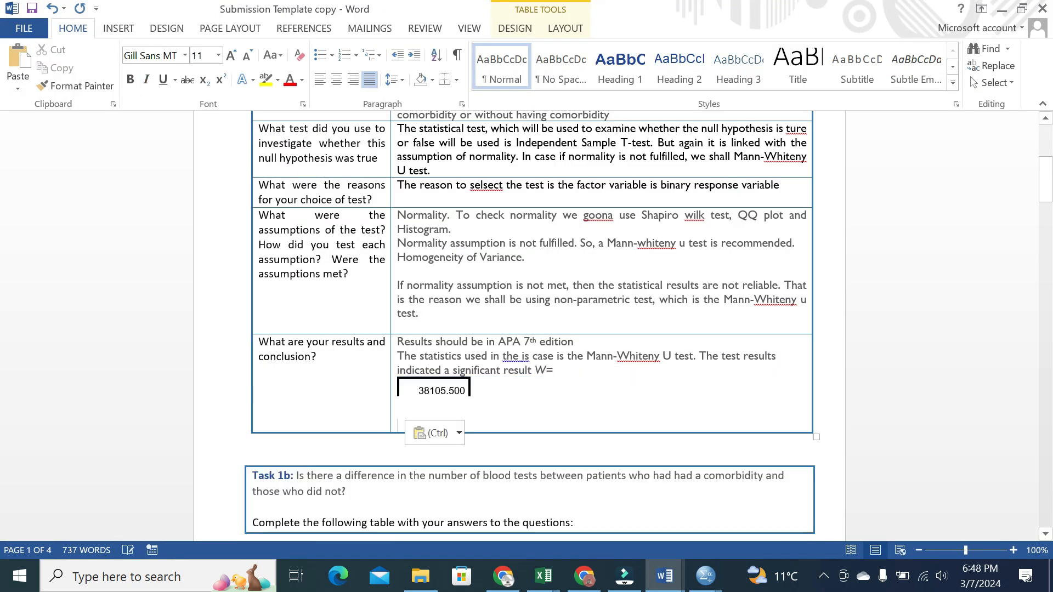
{"action": "key", "text": "ctrl+z"}
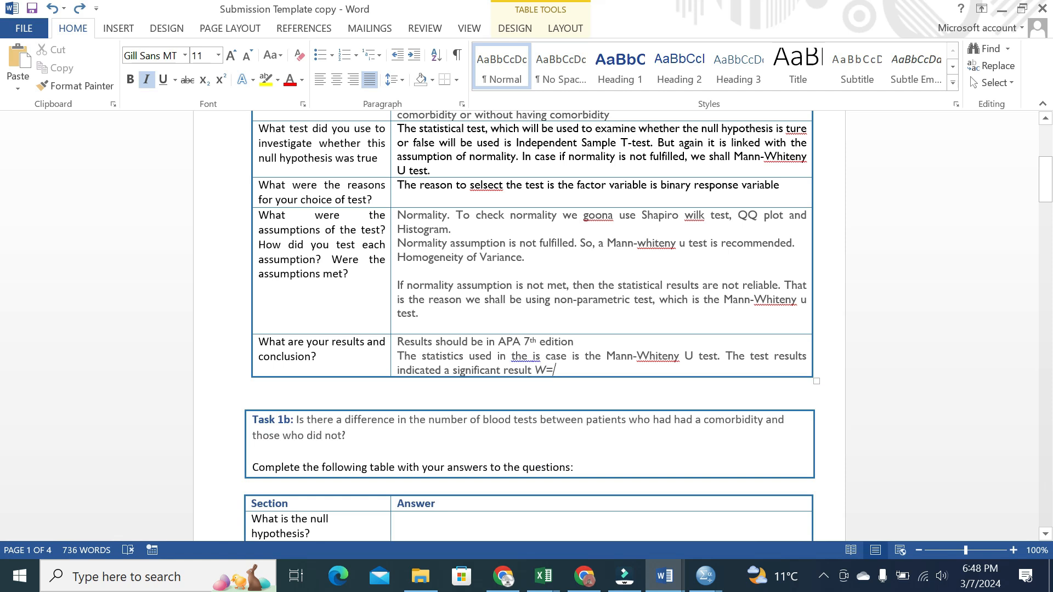
{"action": "right_click", "coordinate": [578, 364]}
{"action": "left_click", "coordinate": [648, 110]}
{"action": "key", "text": "BackSpace"}
{"action": "key", "text": "BackSpace"}
{"action": "key", "text": "BackSpace"}
{"action": "key", "text": "BackSpace"}
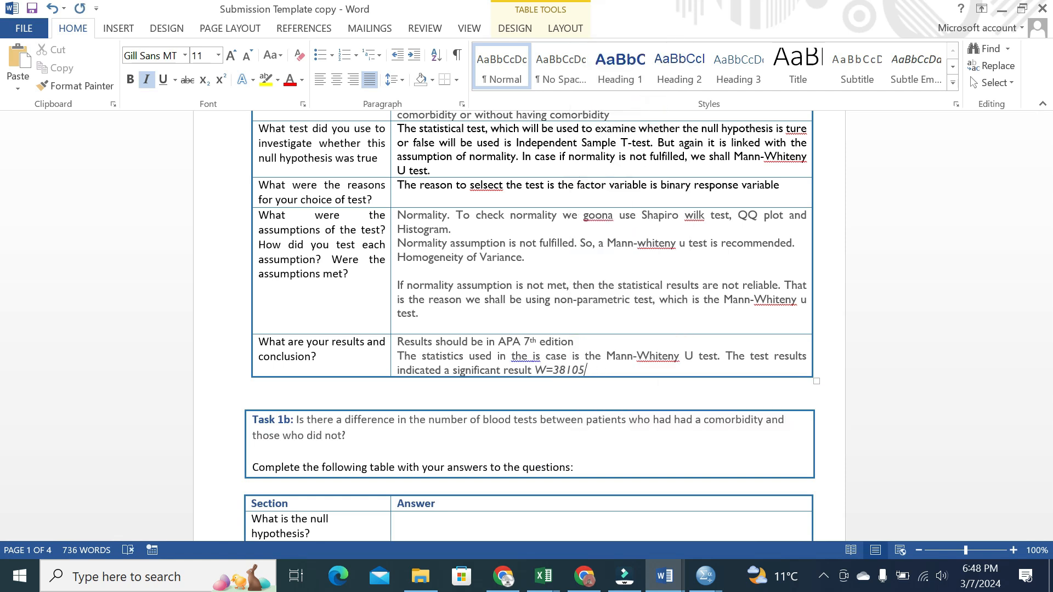
{"action": "type", "text": "50,"}
{"action": "key", "text": "Caps_Lock"}
{"action": "type", "text": "P"}
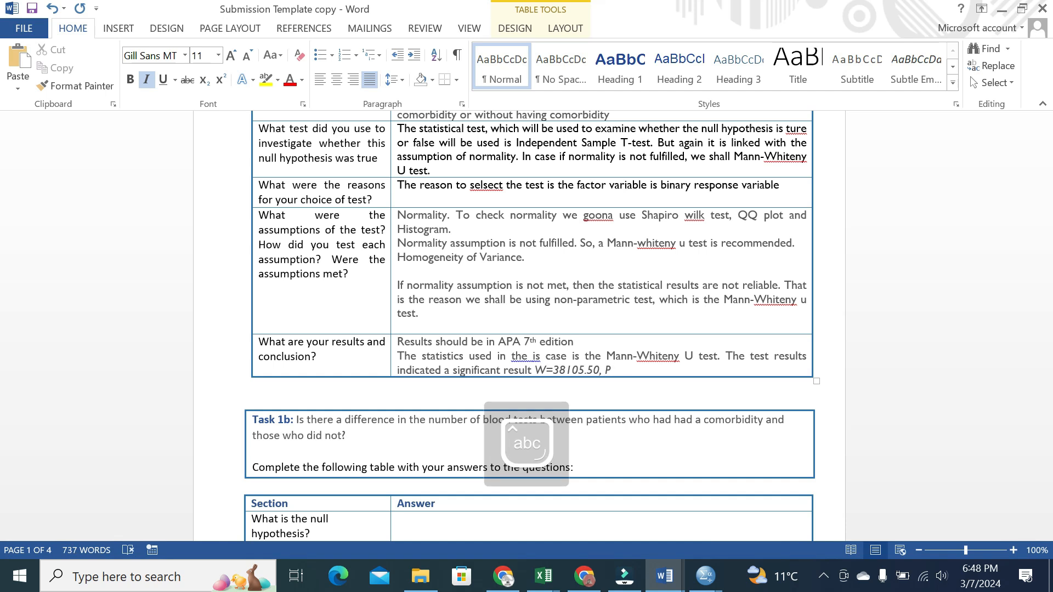
{"action": "type", "text": ",0.05"}
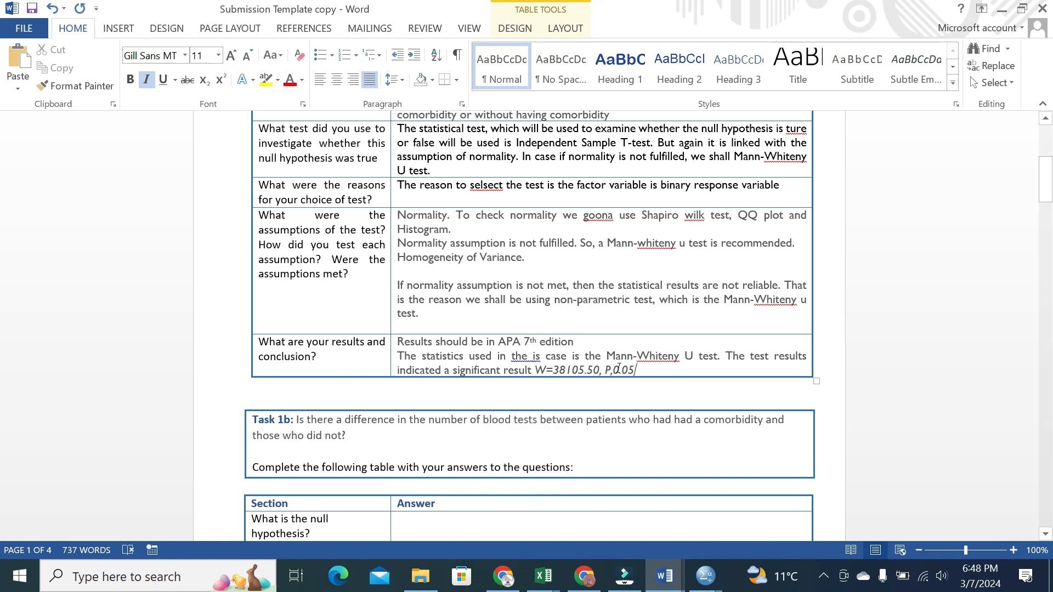
{"action": "left_click", "coordinate": [615, 373]}
{"action": "key", "text": "BackSpace"}
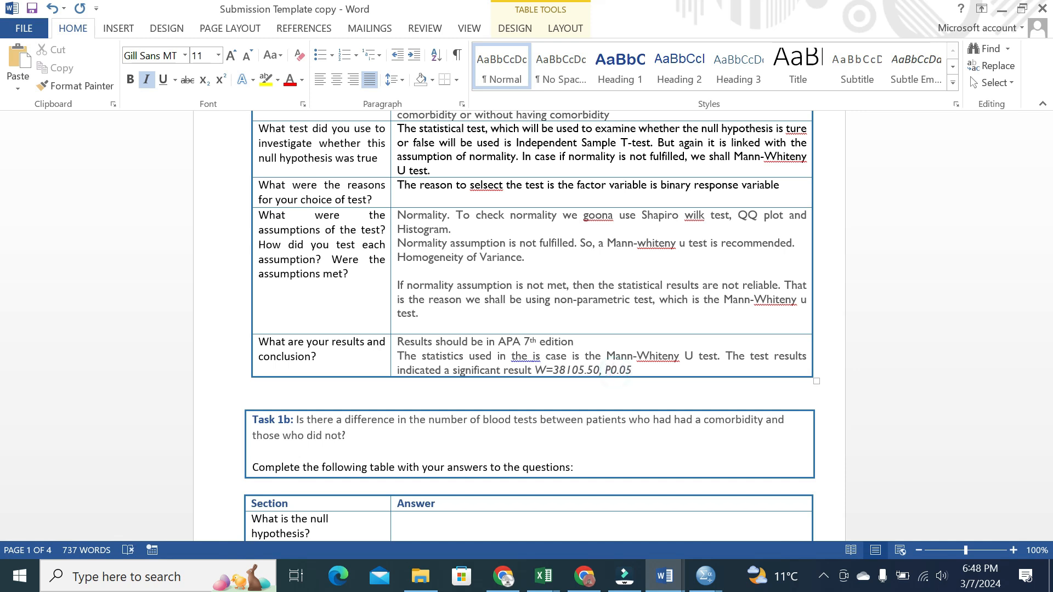
{"action": "type", "text": "<"}
Remove the italics from 38105.50 and 0.05, then add '. It shows that'
{"action": "left_click", "coordinate": [647, 367]}
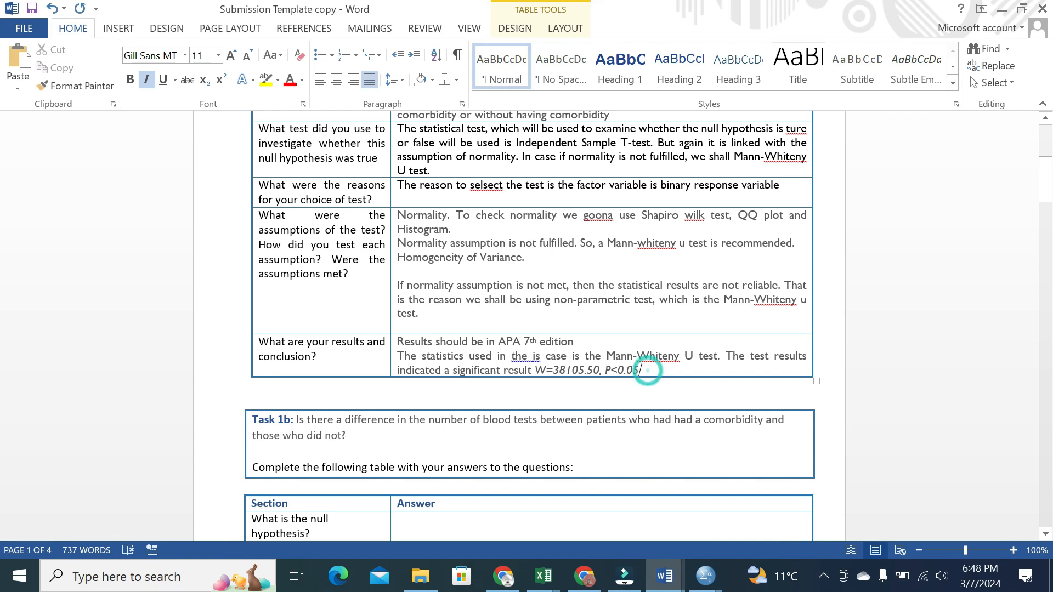
{"action": "double_click", "coordinate": [630, 370]}
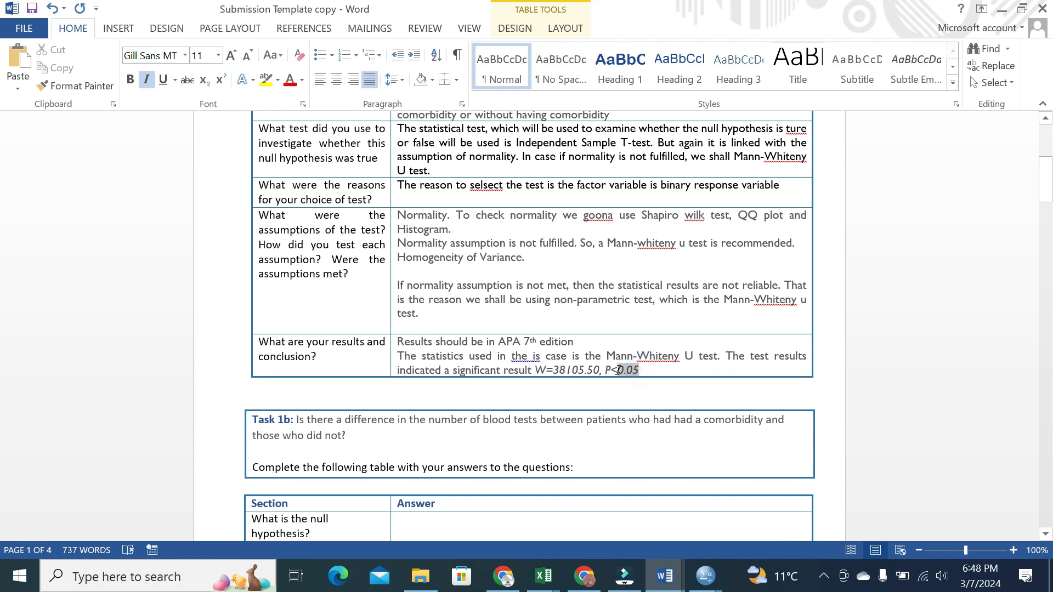
{"action": "key", "text": "ctrl+i"}
{"action": "left_click_drag", "start_coordinate": [599, 370], "coordinate": [555, 372]}
{"action": "key", "text": "ctrl+i"}
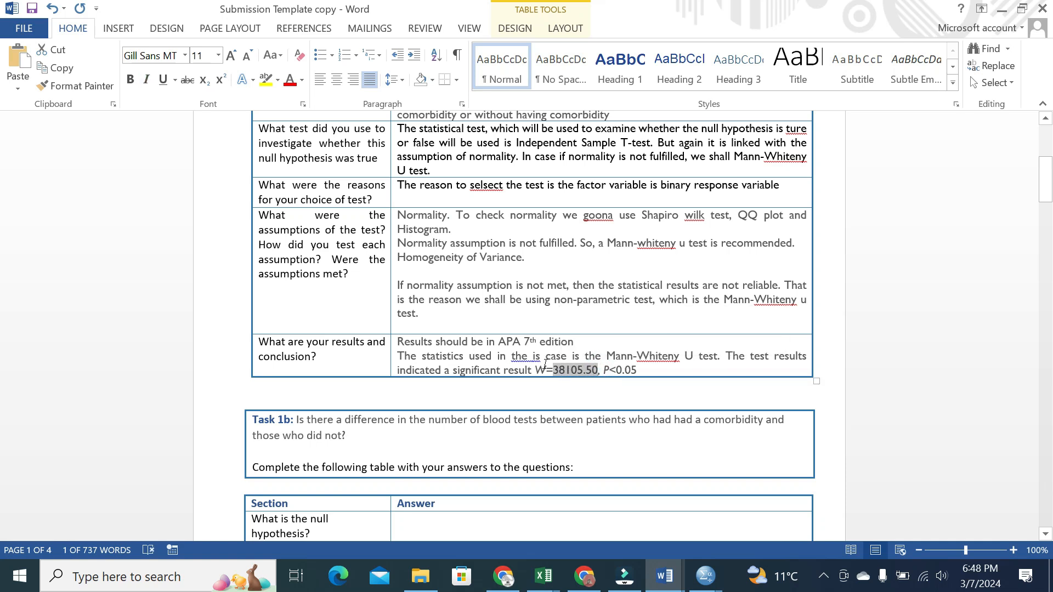
{"action": "left_click", "coordinate": [635, 371]}
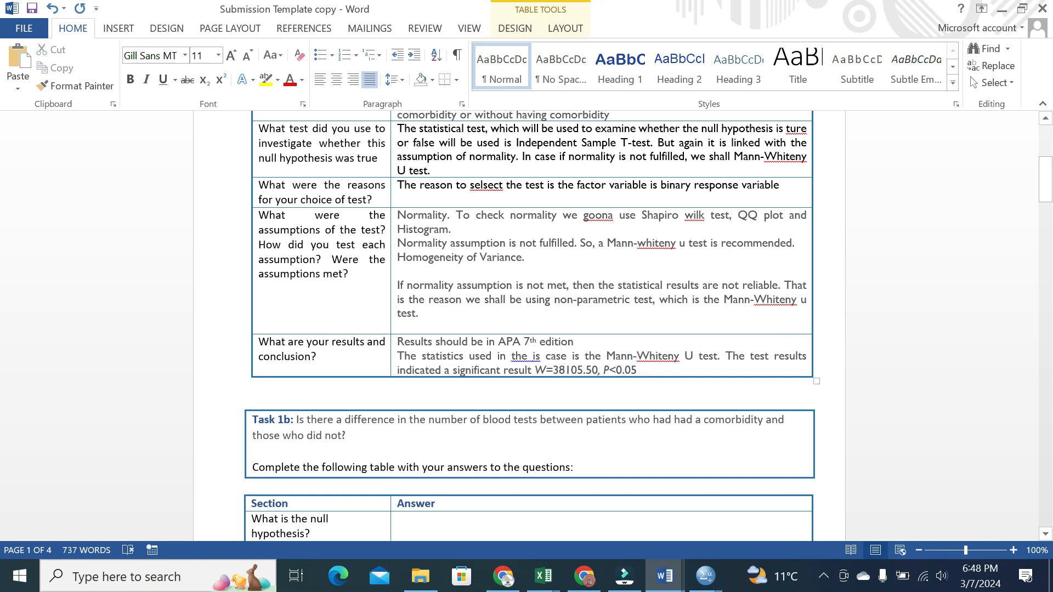
{"action": "type", "text": ". It shows that"}
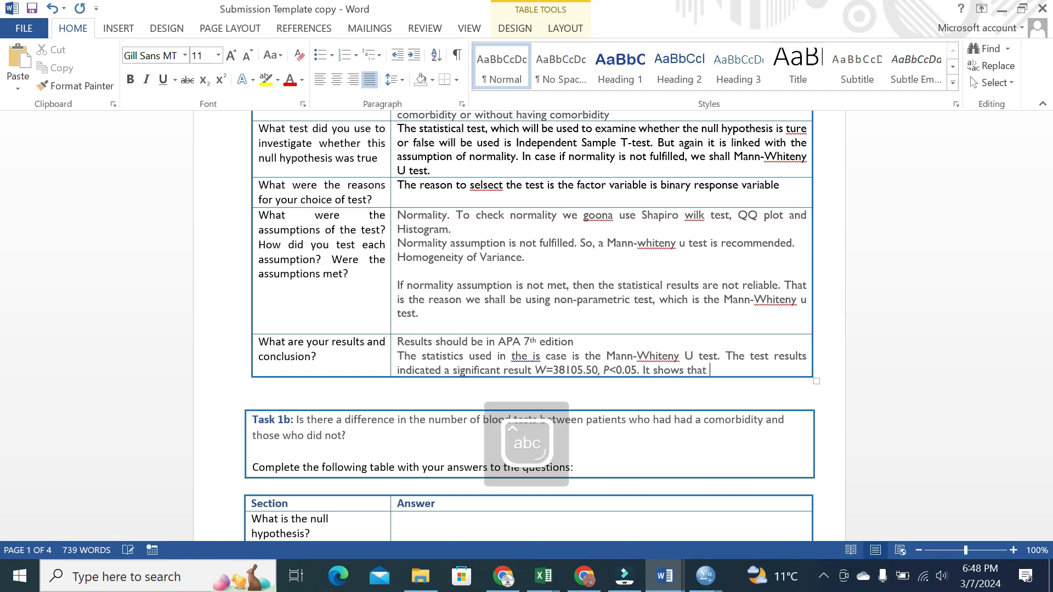
Format the results paragraph, from the Mann-Whitney sentence to 'It shows that', in Times New Roman 12 pt
{"action": "left_click_drag", "start_coordinate": [709, 371], "coordinate": [397, 357]}
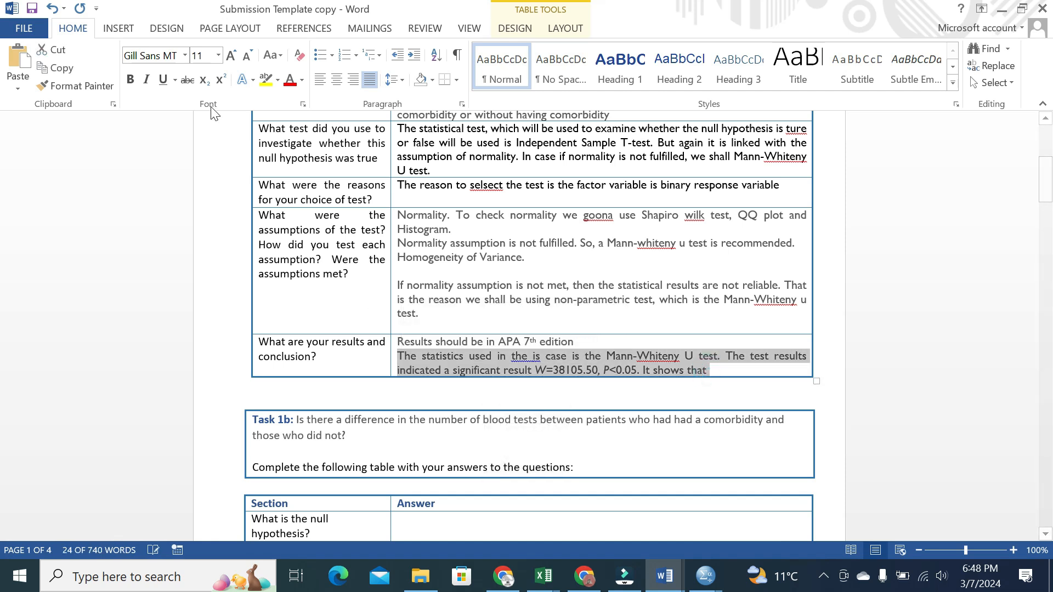
{"action": "left_click", "coordinate": [186, 55]}
{"action": "left_click", "coordinate": [157, 148]}
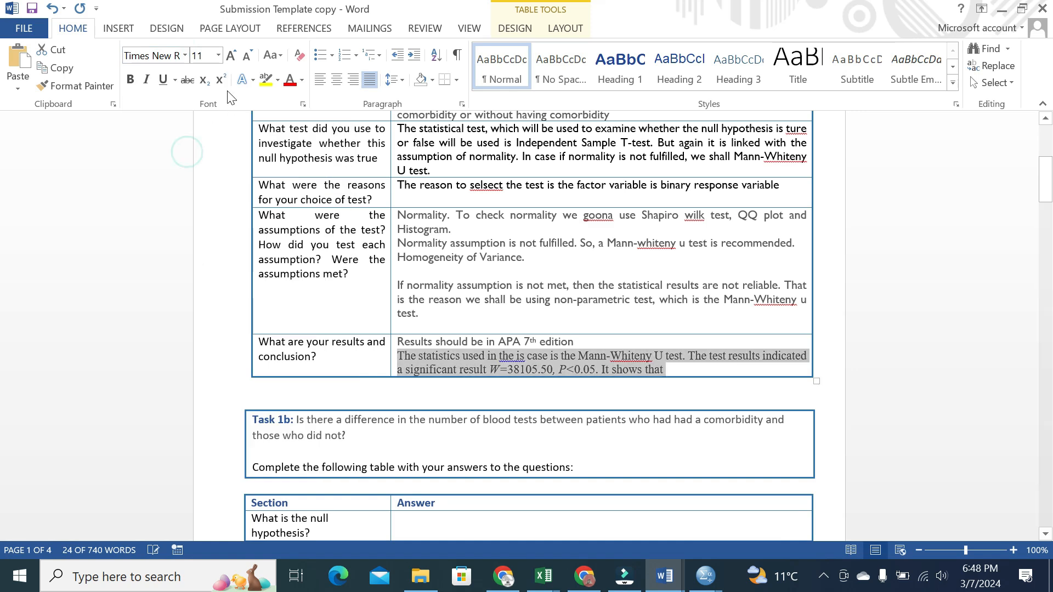
{"action": "left_click", "coordinate": [219, 55]}
{"action": "left_click", "coordinate": [213, 147]}
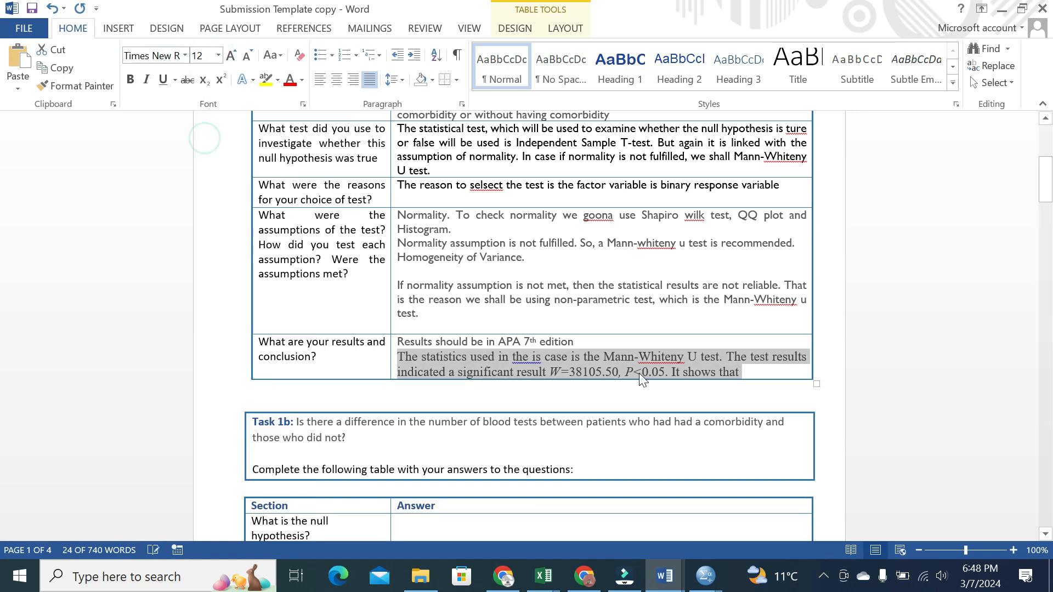
{"action": "left_click", "coordinate": [744, 372]}
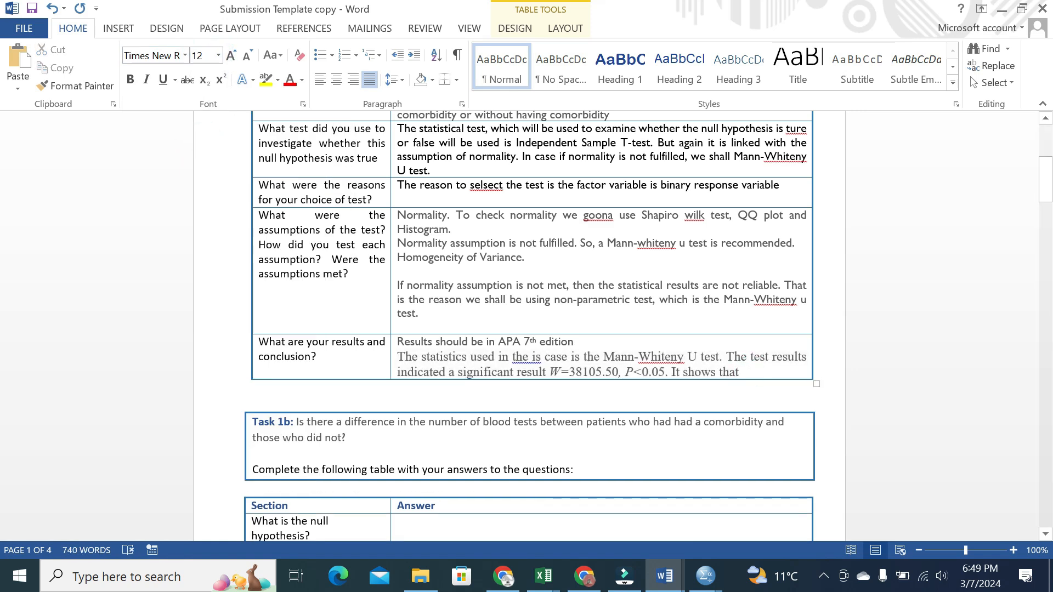
State there is enough evidence to reject the null hypothesis of no difference
{"action": "type", "text": "there are "}
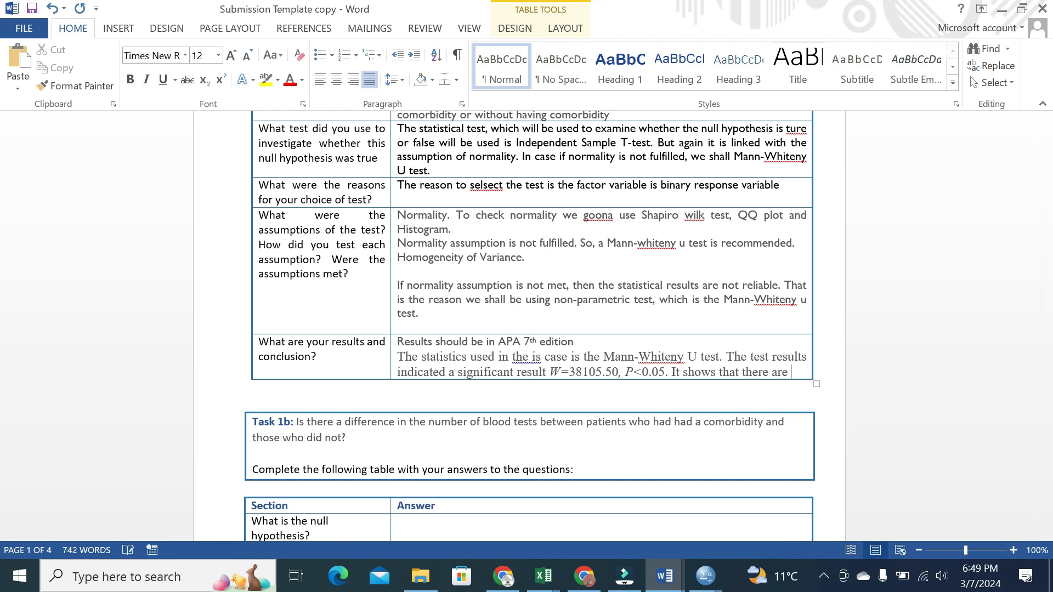
{"action": "type", "text": "enough evidence to reject t"}
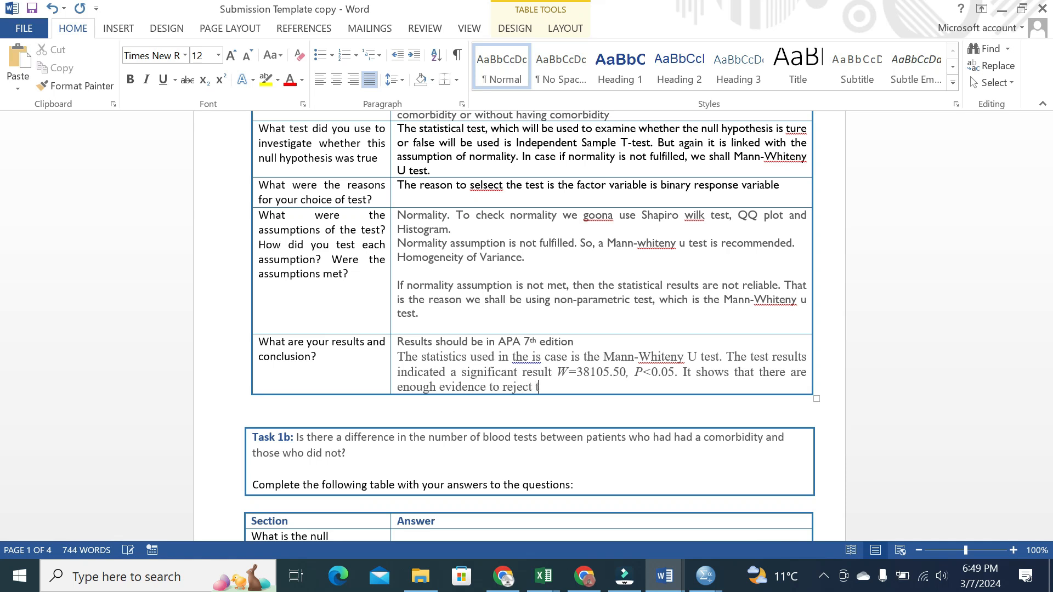
{"action": "type", "text": "he null hypothesis of no di"}
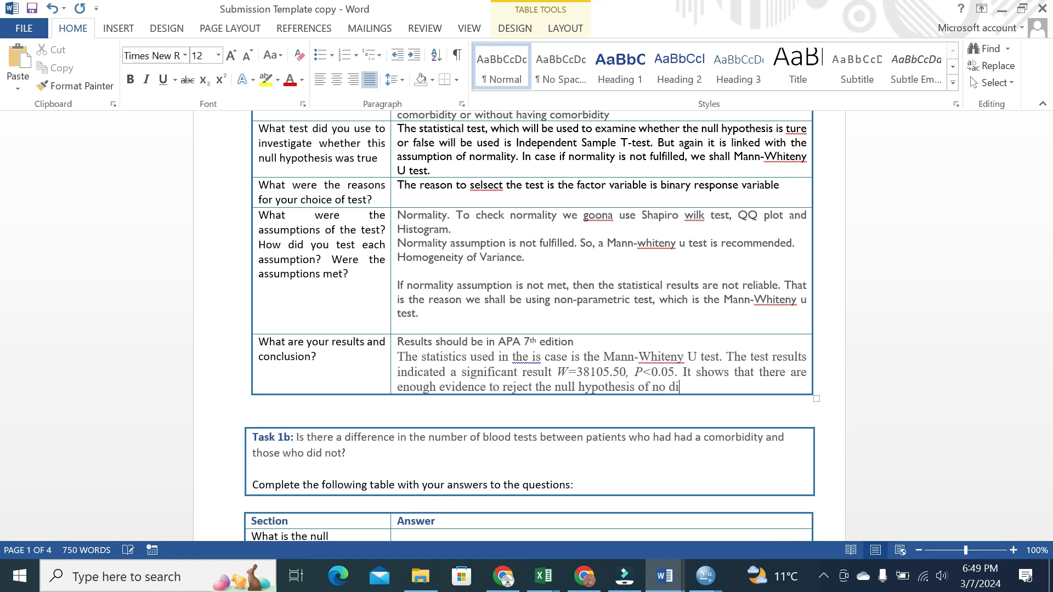
{"action": "type", "text": "fference. "}
{"action": "type", "text": "It can be "}
{"action": "type", "text": "concluded that "}
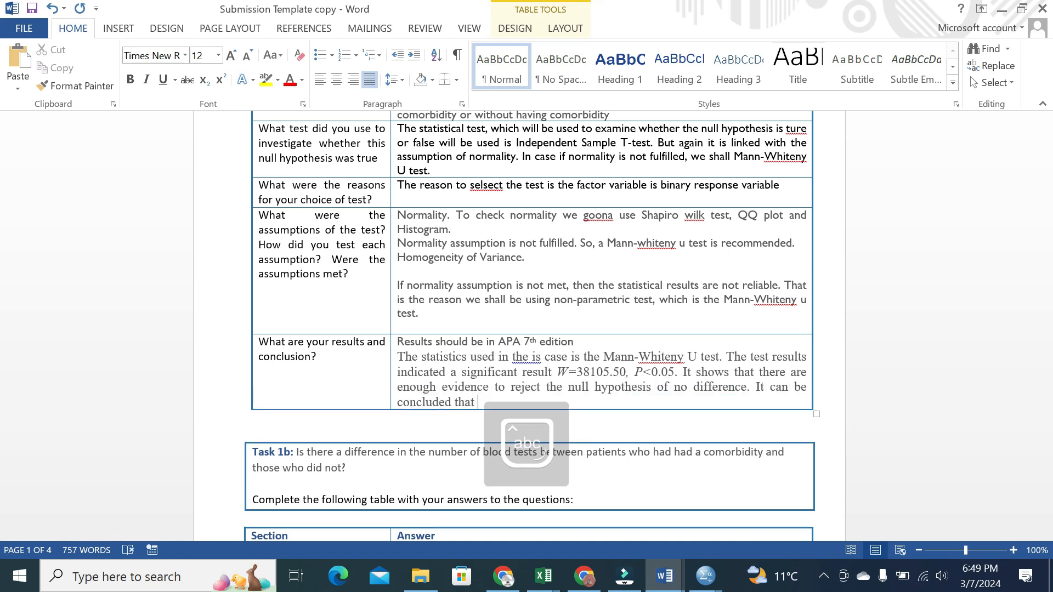
{"action": "type", "text": "meanrank"}
Conclude that patients' average age differs between those with and without comorbidity
{"action": "key", "text": "BackSpace"}
{"action": "key", "text": "BackSpace"}
{"action": "key", "text": "BackSpace"}
{"action": "key", "text": "BackSpace"}
{"action": "key", "text": "BackSpace"}
{"action": "key", "text": "BackSpace"}
{"action": "key", "text": "BackSpace"}
{"action": "key", "text": "BackSpace"}
{"action": "type", "text": "aver"}
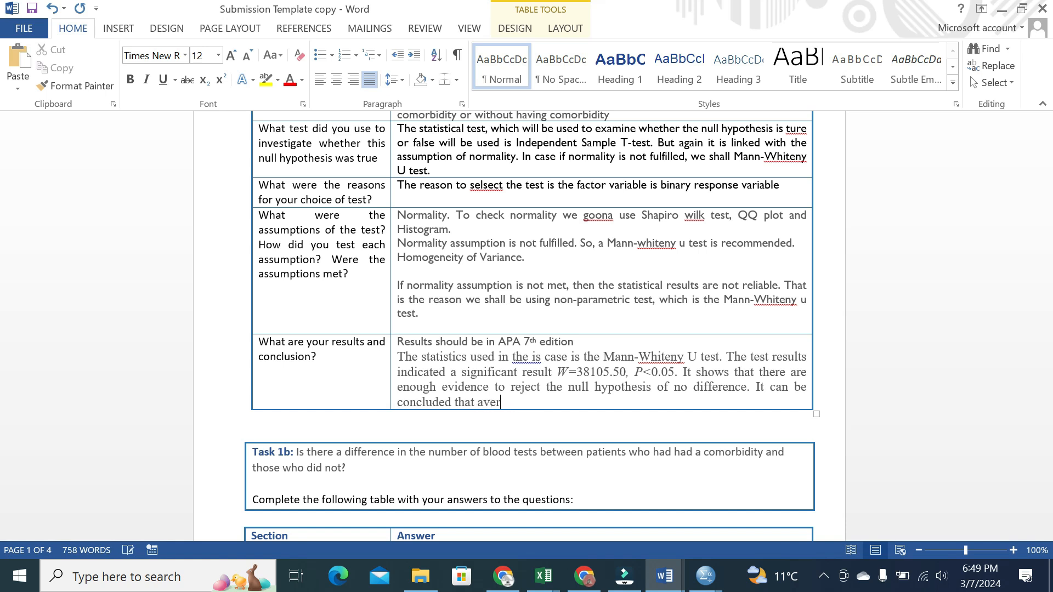
{"action": "type", "text": "age age of the patientse"}
{"action": "key", "text": "BackSpace"}
{"action": "key", "text": "BackSpace"}
{"action": "key", "text": "BackSpace"}
{"action": "key", "text": "BackSpace"}
{"action": "key", "text": "BackSpace"}
{"action": "key", "text": "BackSpace"}
{"action": "type", "text": "ientse"}
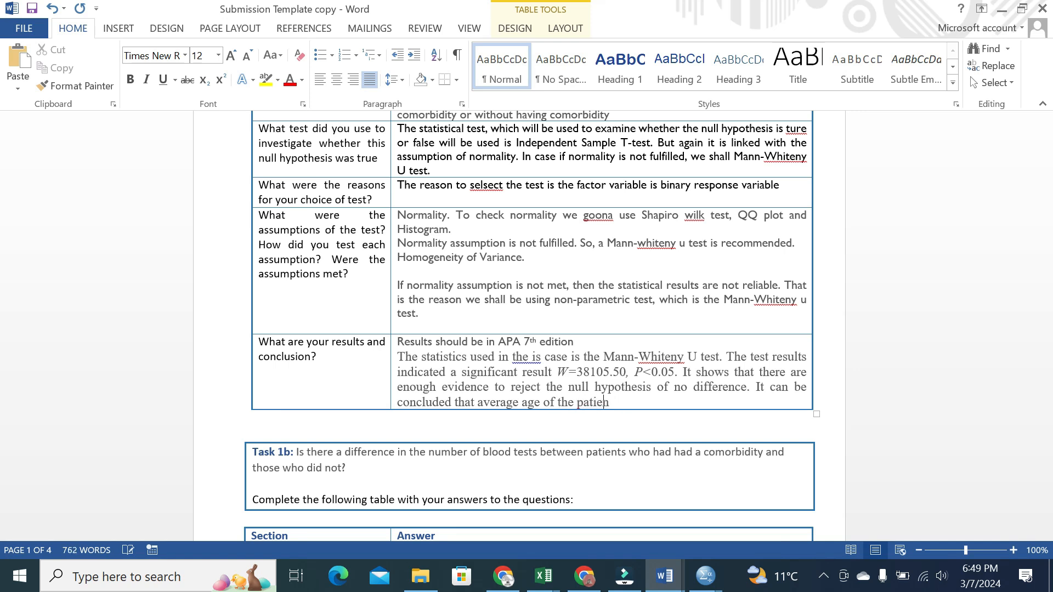
{"action": "key", "text": "BackSpace"}
{"action": "key", "text": "BackSpace"}
{"action": "type", "text": "is diff"}
{"action": "key", "text": "BackSpace"}
{"action": "key", "text": "BackSpace"}
{"action": "key", "text": "BackSpace"}
{"action": "key", "text": "BackSpace"}
{"action": "type", "text": "not"}
{"action": "type", "text": "for the patients "}
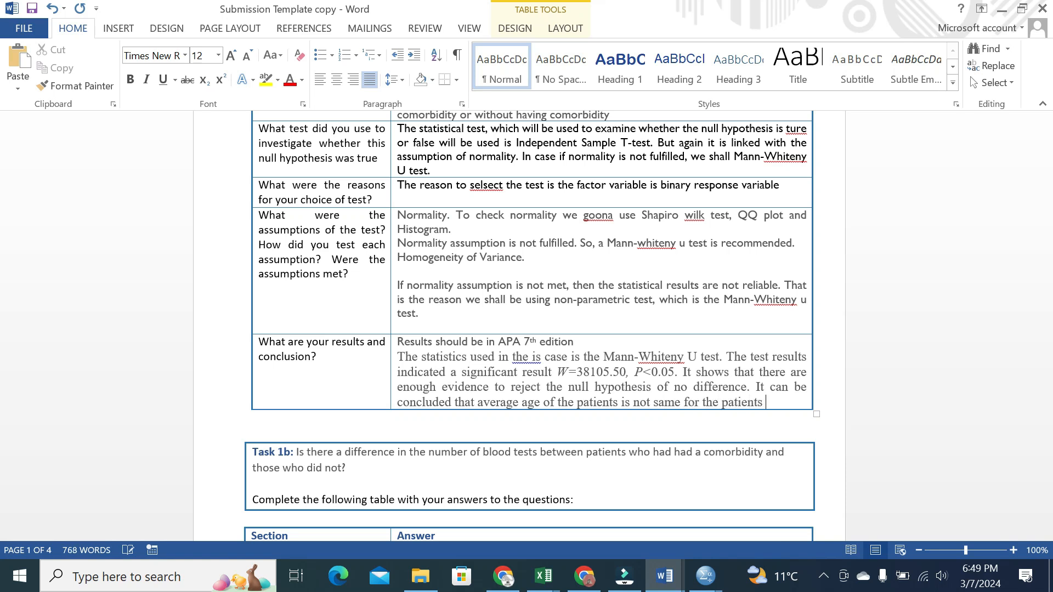
{"action": "type", "text": "having com"}
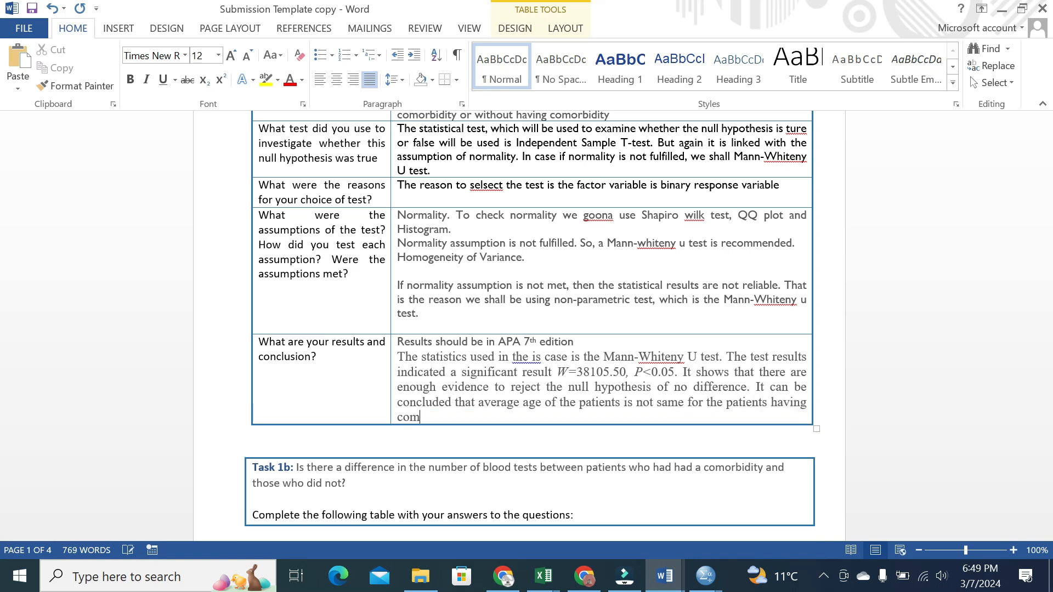
{"action": "type", "text": "orvbidity"}
{"action": "key", "text": "BackSpace"}
{"action": "key", "text": "BackSpace"}
{"action": "key", "text": "BackSpace"}
{"action": "key", "text": "BackSpace"}
{"action": "key", "text": "BackSpace"}
{"action": "key", "text": "BackSpace"}
{"action": "key", "text": "BackSpace"}
{"action": "type", "text": "bidity and without comorbidity"}
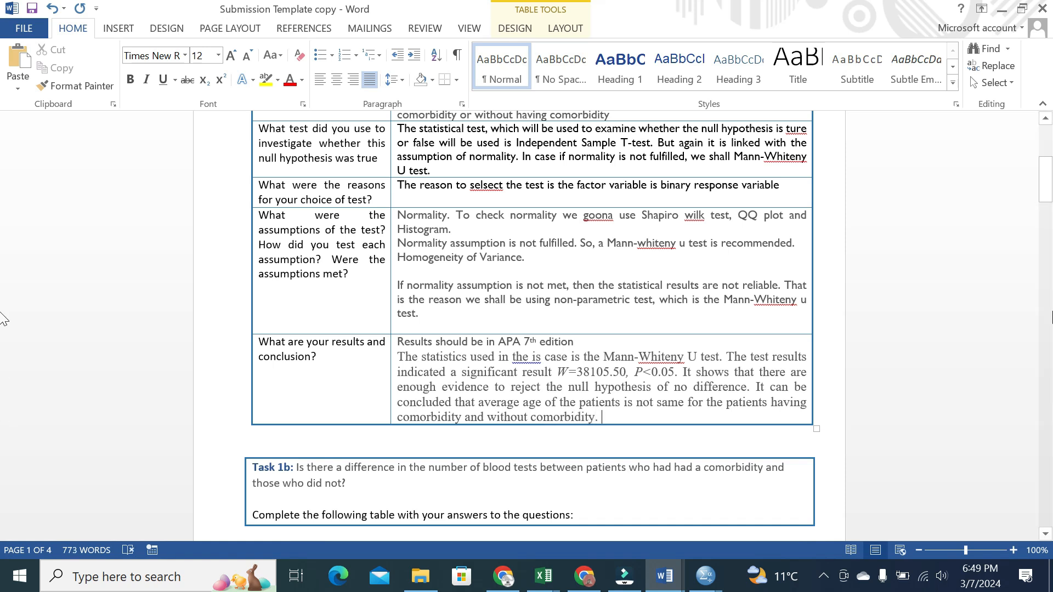
{"action": "left_click_drag", "start_coordinate": [1046, 186], "coordinate": [1047, 209]}
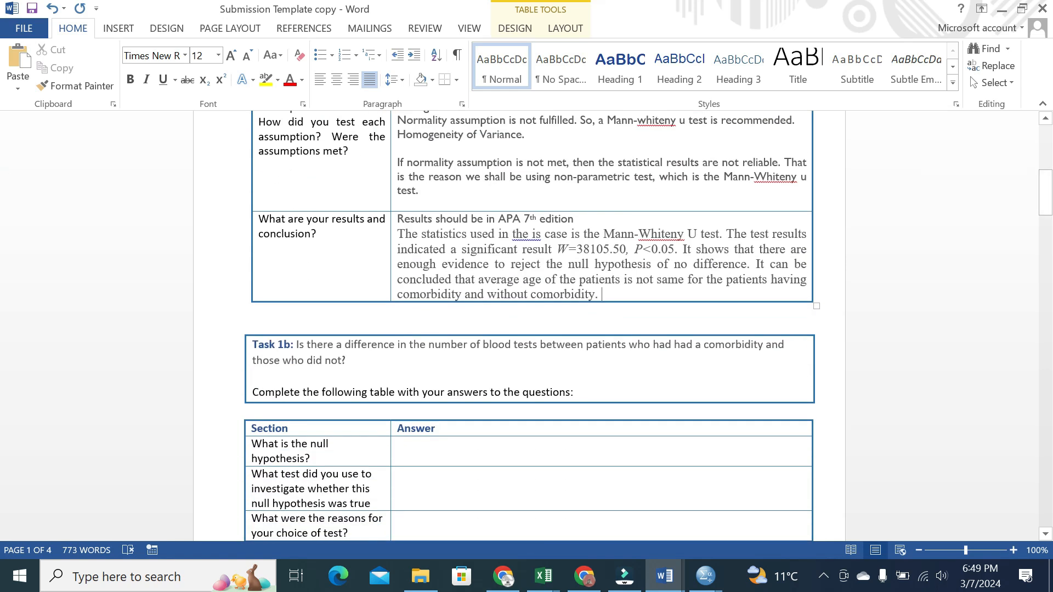